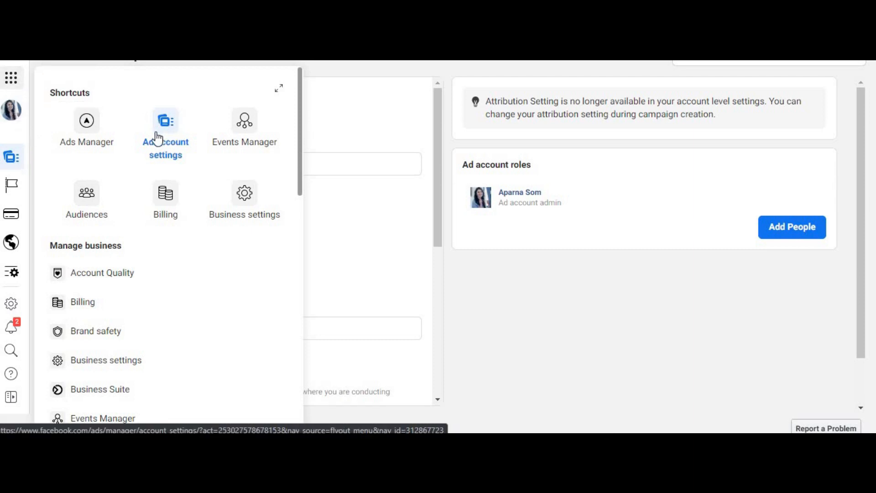
Open Audience Insights from the list of business tools and dismiss the location hint
scroll(107, 221, down, 4)
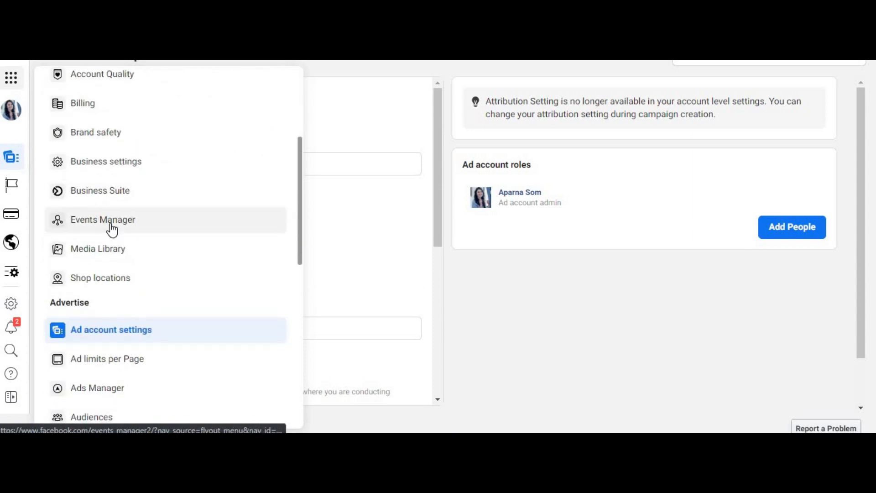
scroll(111, 228, down, 3)
scroll(157, 299, down, 7)
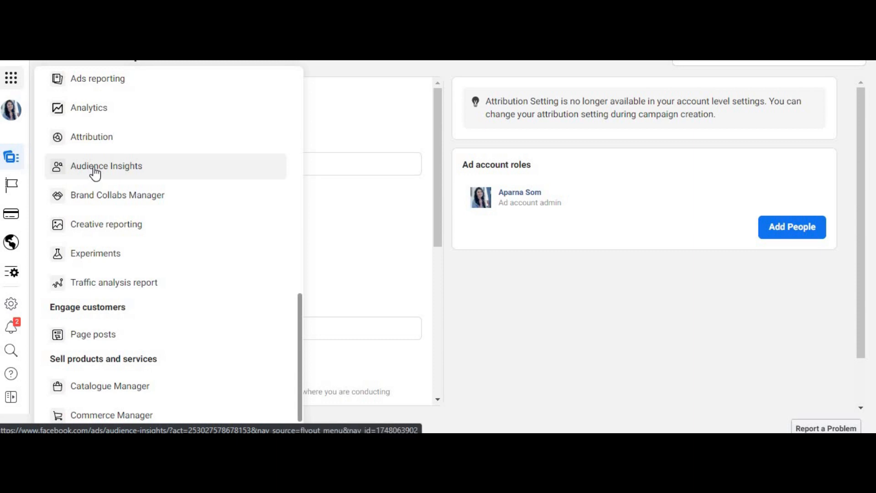
click(95, 173)
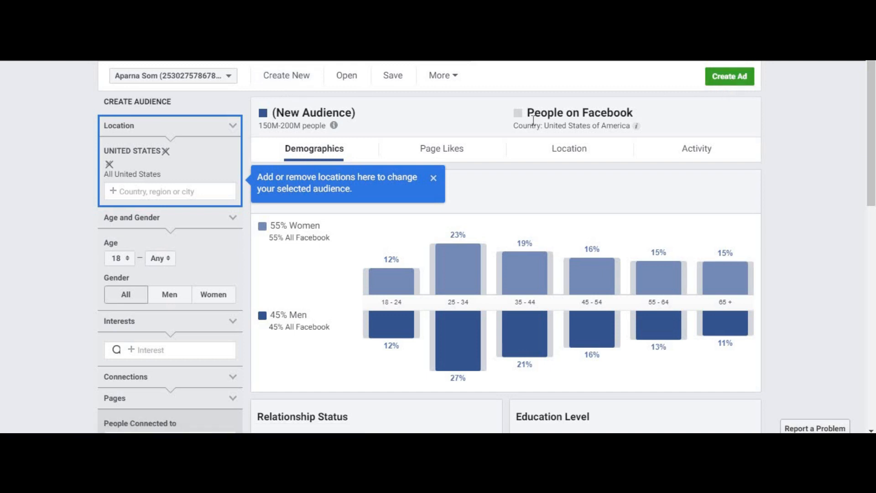
click(434, 179)
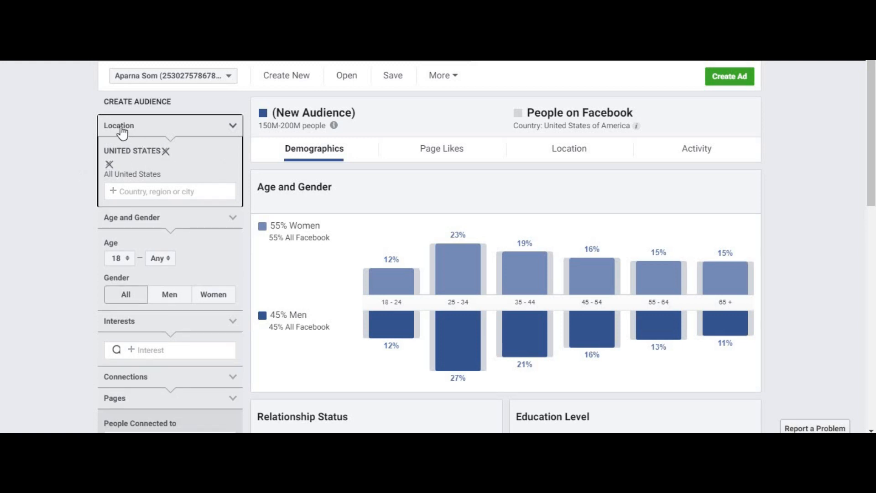
Replace the United States audience location with the city Pune, Maharashtra, India
click(166, 151)
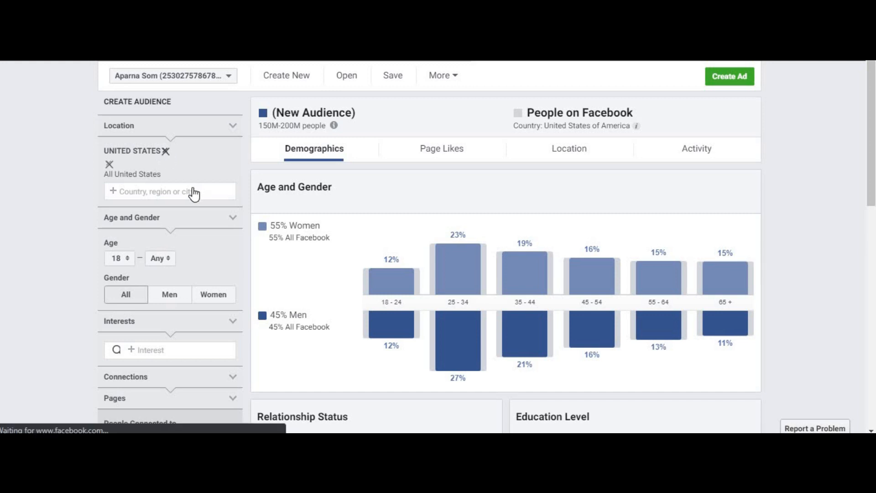
click(136, 141)
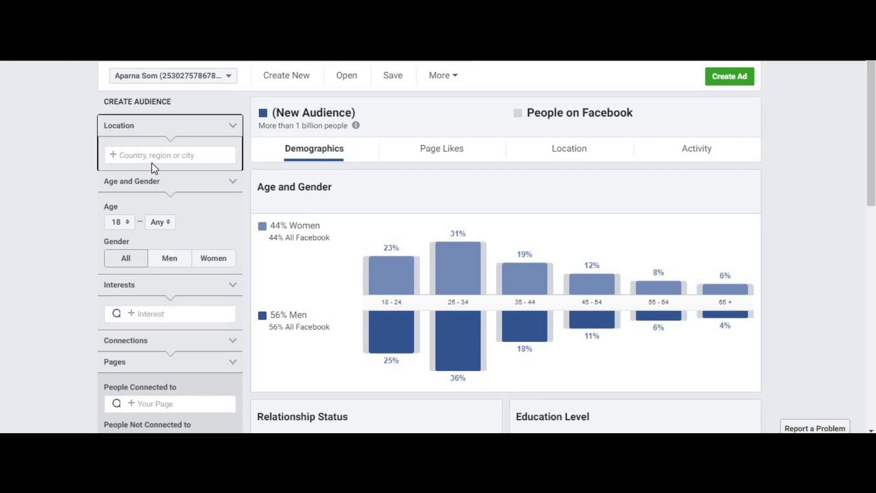
click(151, 154)
text(Pune)
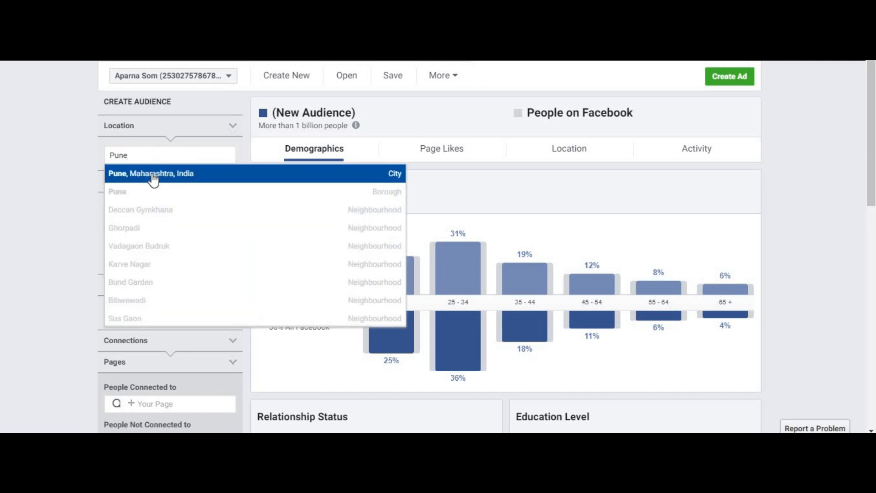
click(236, 178)
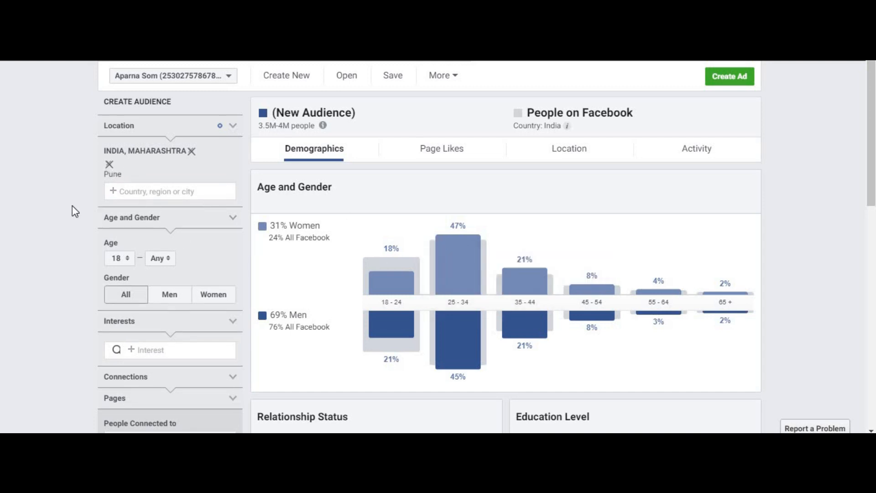
Collapse the Age and Gender filter section of the audience
mouse_move(444, 241)
mouse_move(322, 128)
click(234, 221)
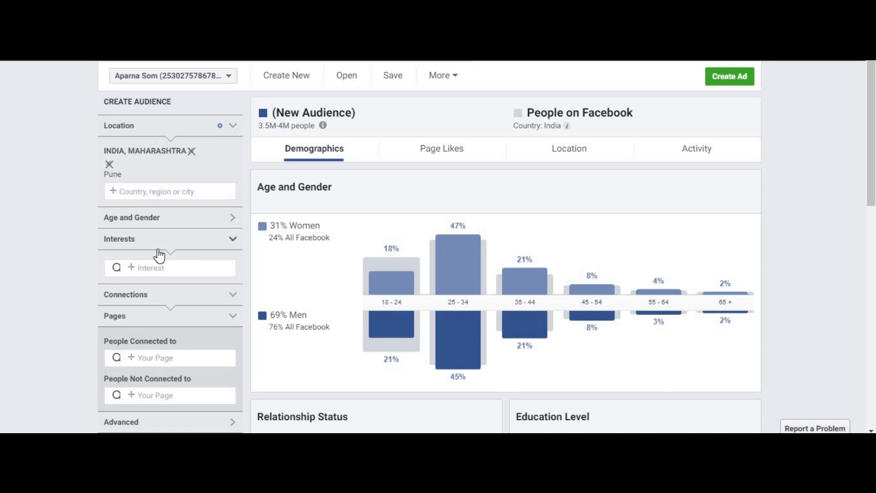
scroll(162, 214, down, 1)
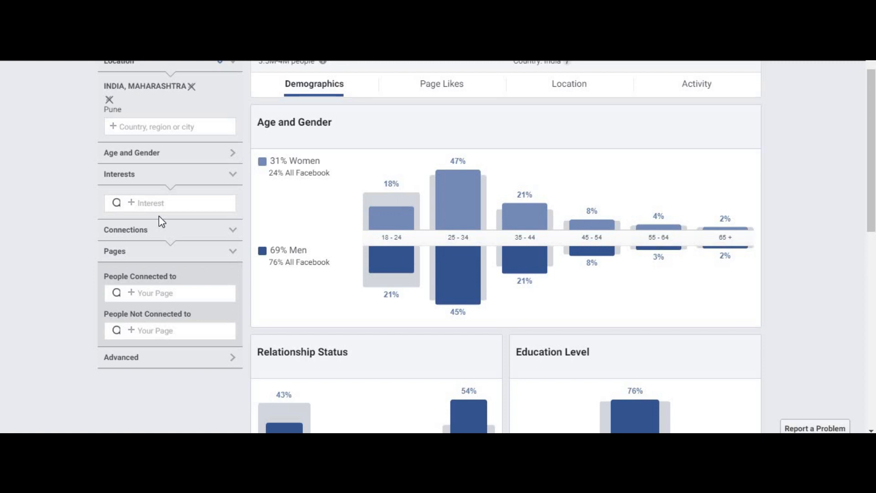
scroll(158, 216, up, 1)
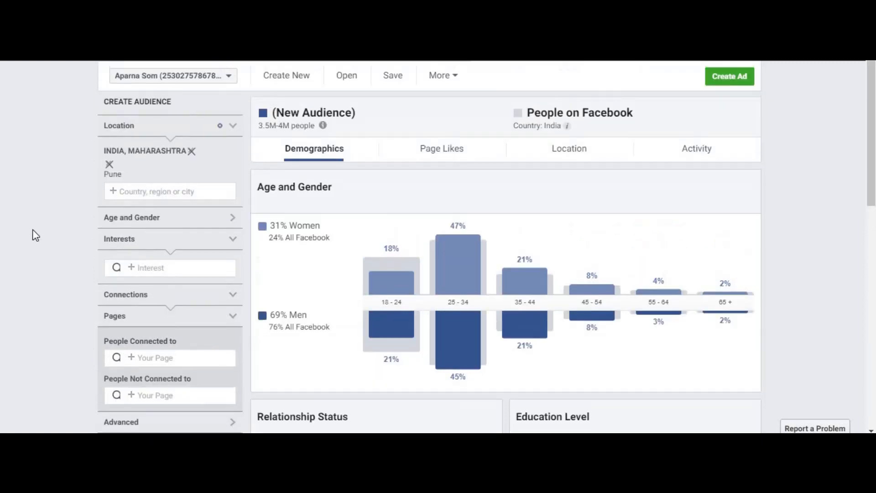
click(158, 268)
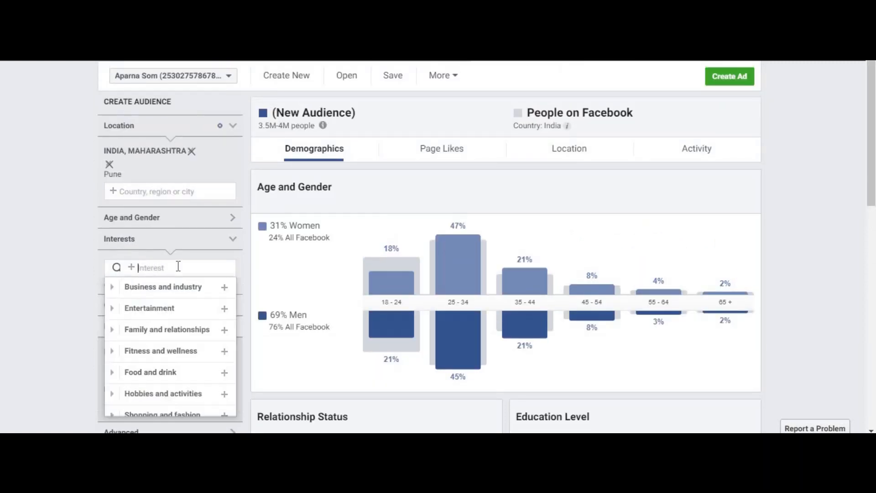
click(61, 259)
scroll(68, 259, down, 1)
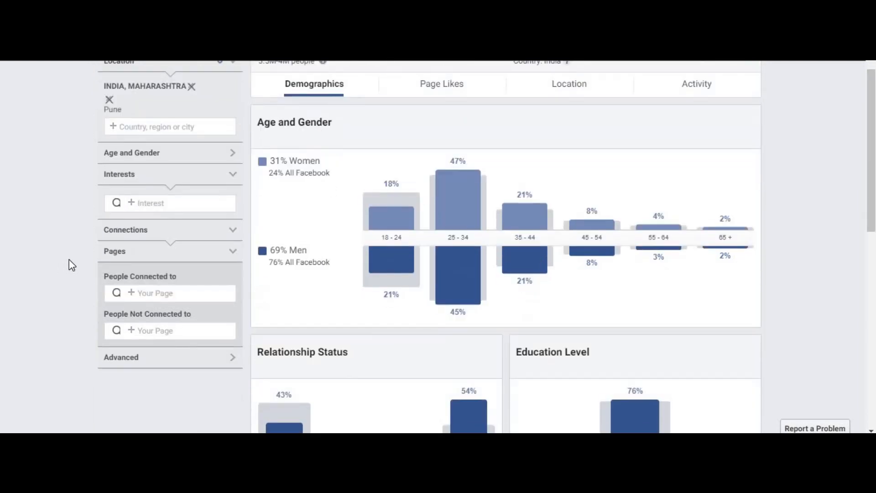
scroll(70, 266, up, 1)
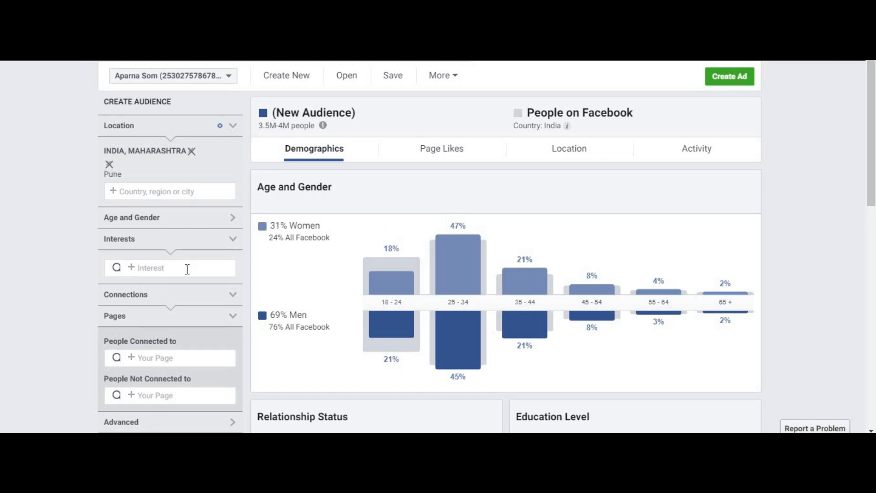
click(163, 269)
click(59, 270)
Search the interests for "magicb" and add MagicBricks to the audience
click(177, 271)
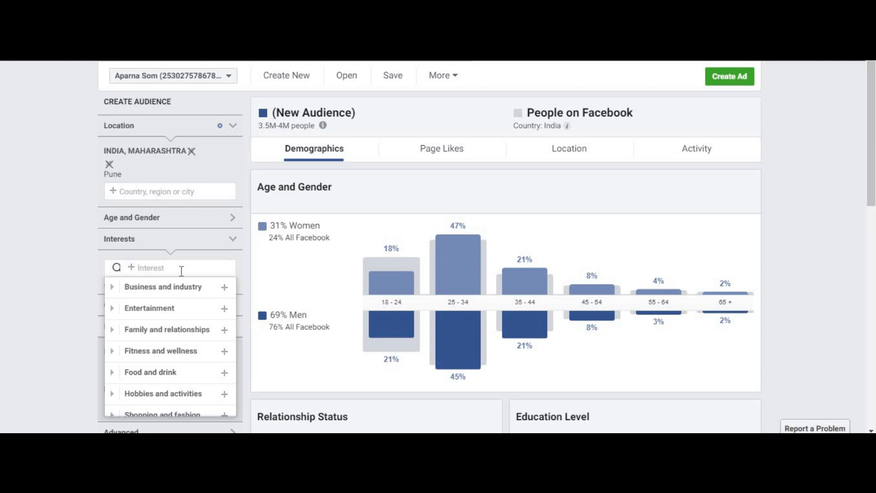
text(m)
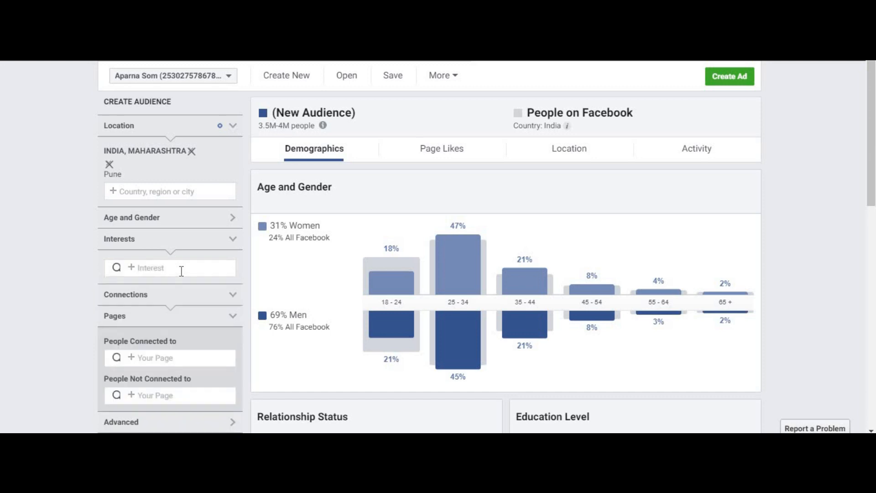
text(agicbre)
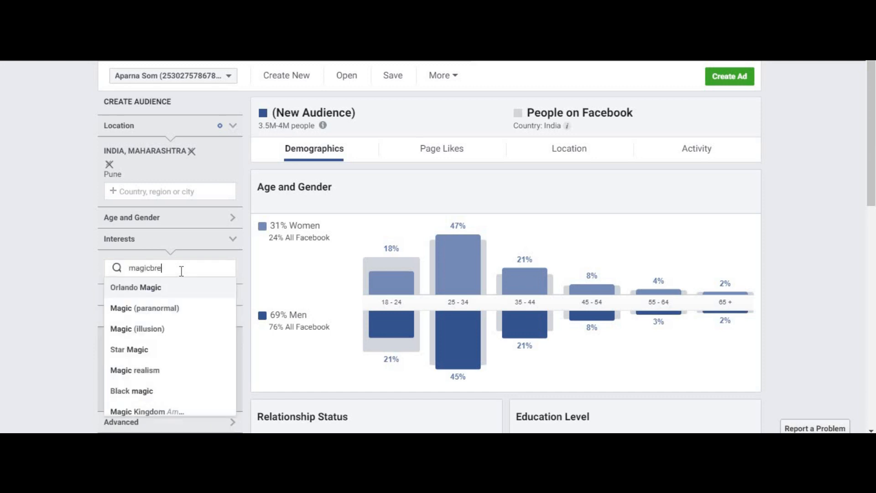
key(BackSpace)
key(BackSpace)
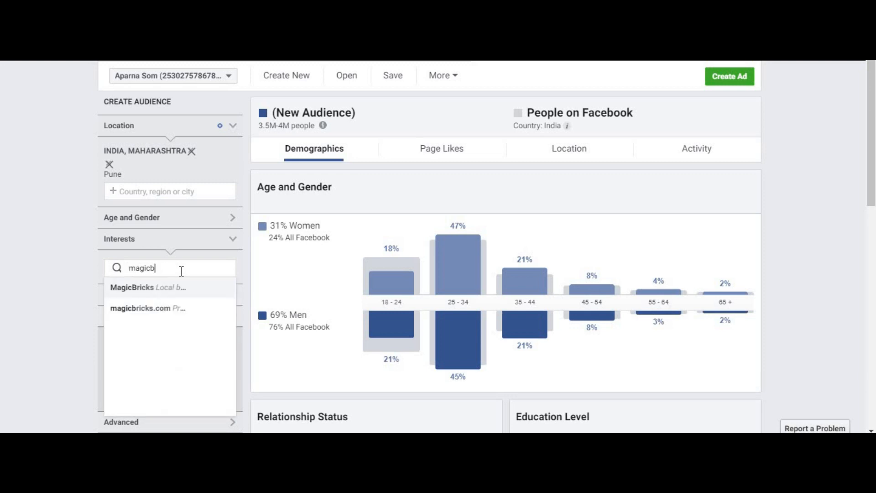
click(197, 291)
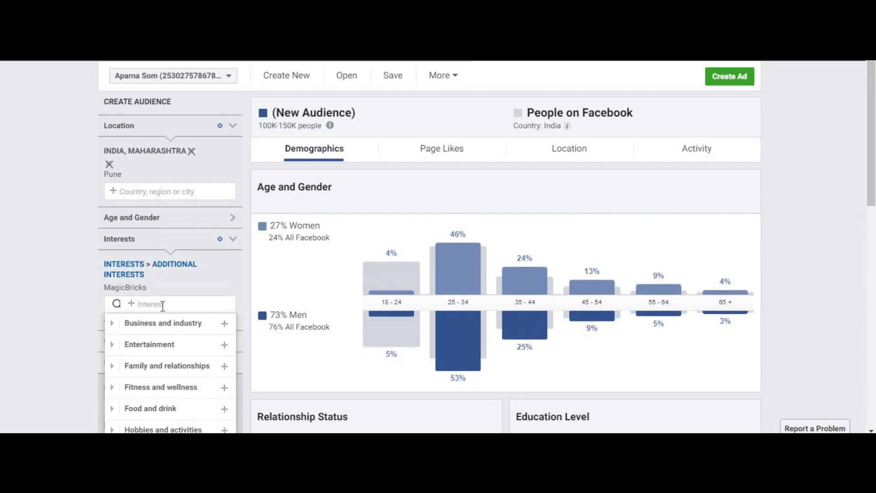
Search the interests for "99ac" and add 99acres as an additional interest
text(99acers)
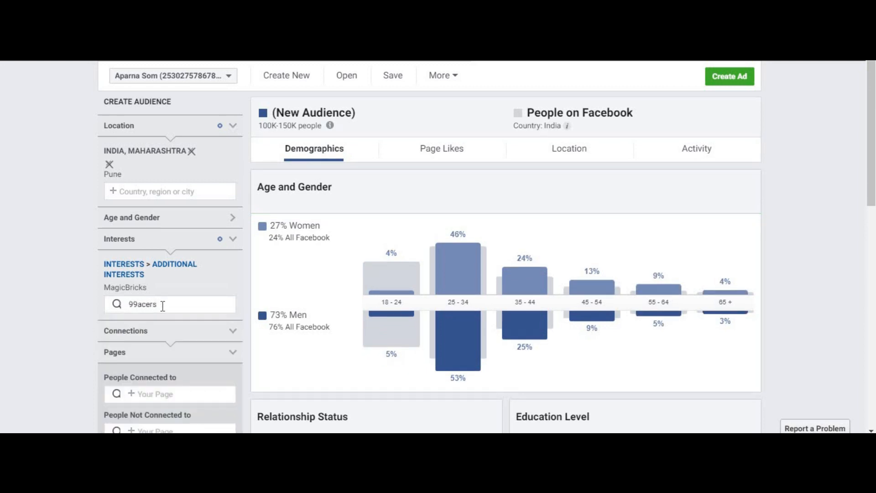
key(BackSpace)
key(BackSpace)
key(BackSpace)
key(BackSpace)
text(cer)
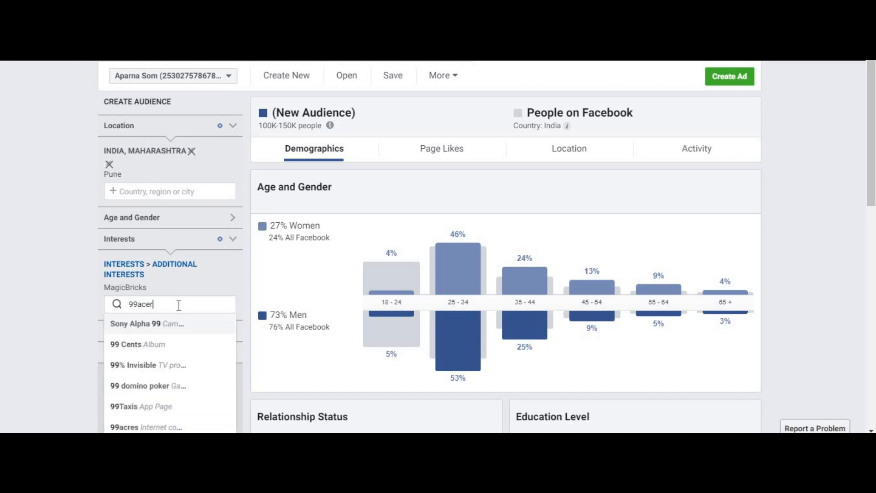
key(BackSpace)
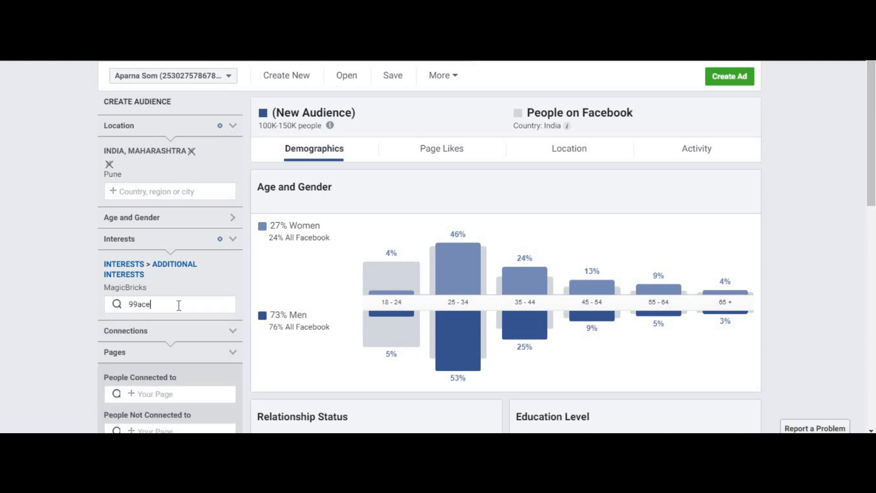
key(BackSpace)
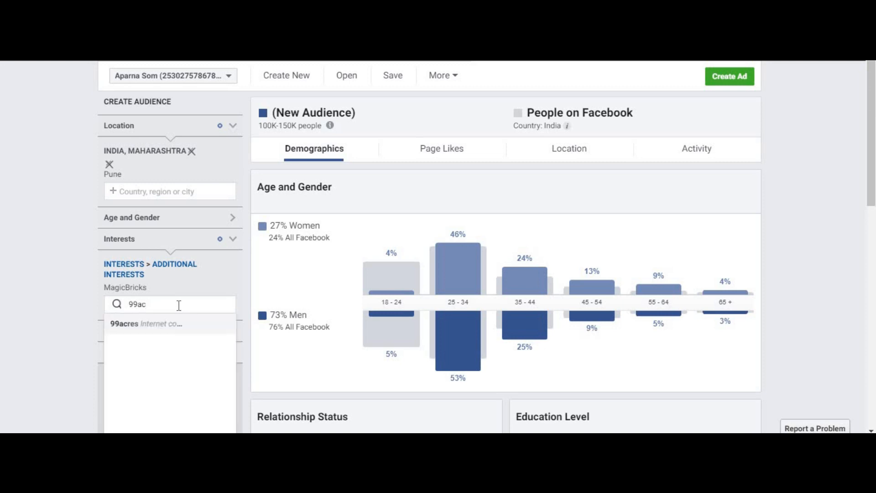
click(169, 325)
click(176, 319)
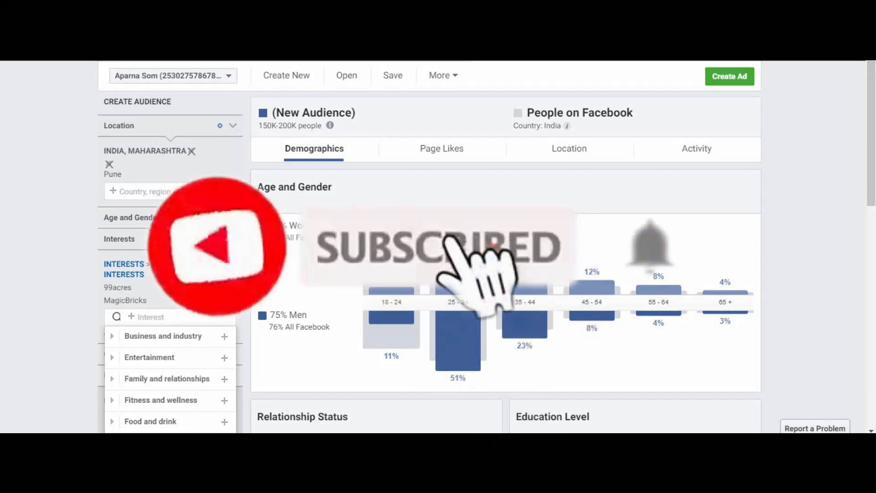
Copy "Godrej Properties Limited" from the Notepad interest list and add it as an interest in Audience Insights
mouse_move(404, 410)
click(363, 387)
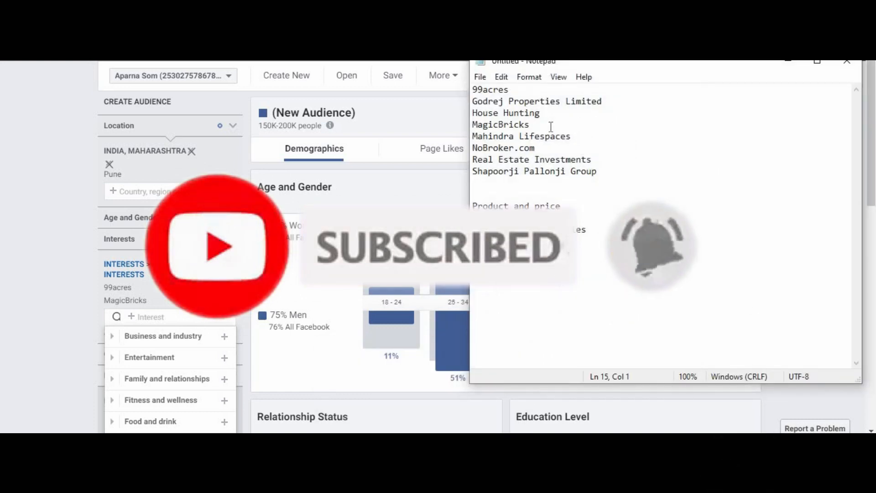
drag(602, 101, 473, 101)
key(ctrl+c)
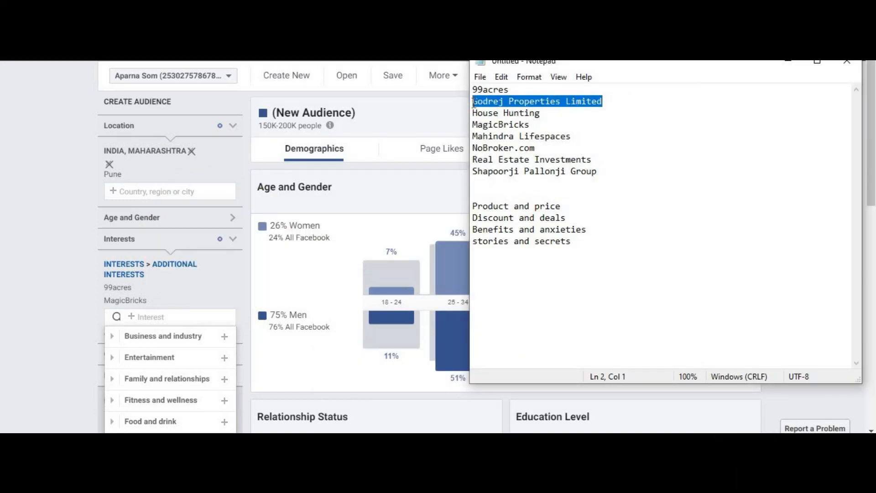
click(788, 60)
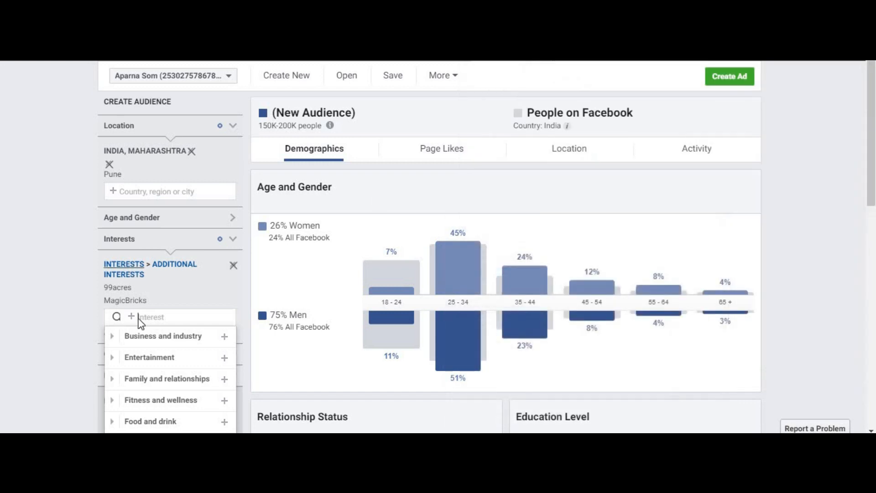
key(ctrl+v)
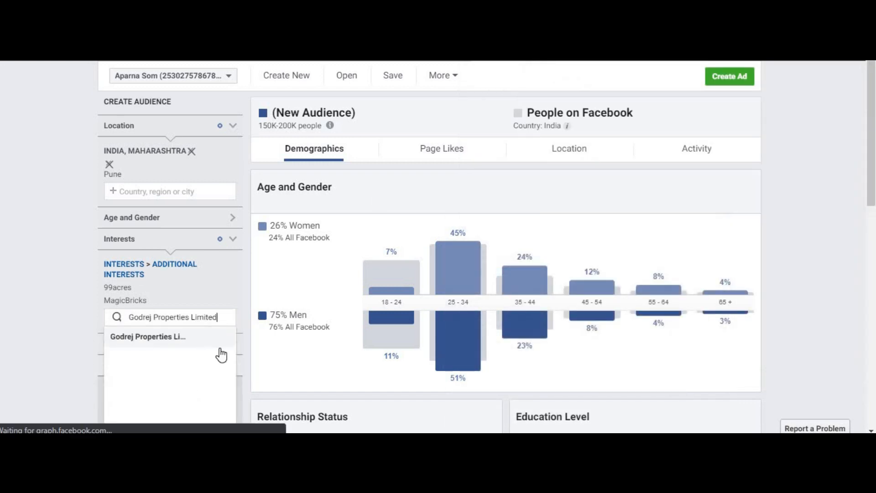
click(200, 338)
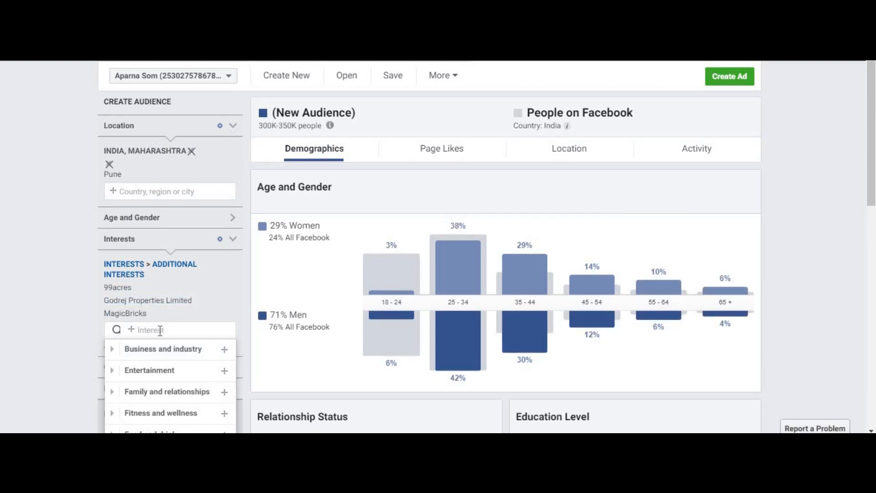
mouse_move(421, 482)
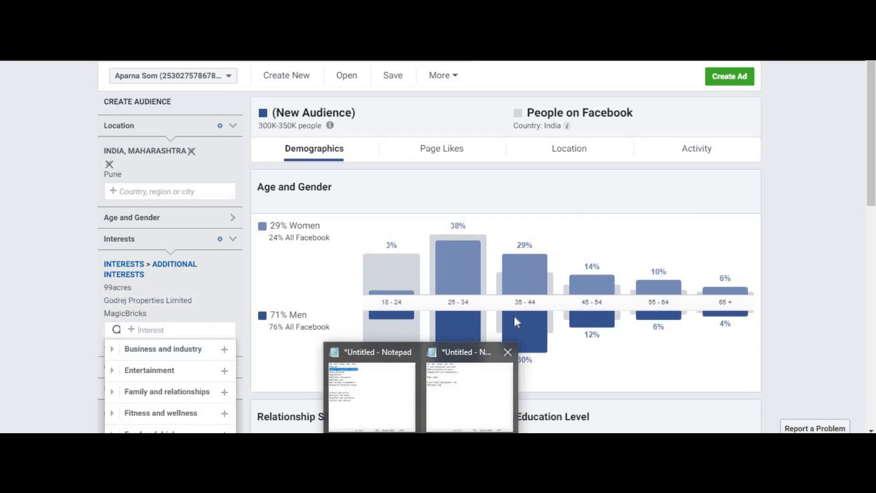
click(507, 375)
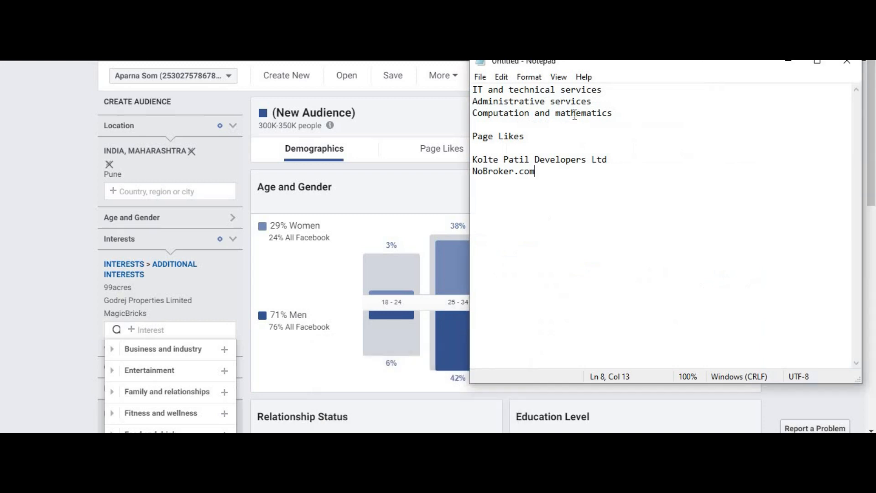
click(789, 65)
Copy "Mahindra Lifespaces" from the Notepad interest list and add it as an interest in Audience Insights
mouse_move(420, 482)
click(389, 404)
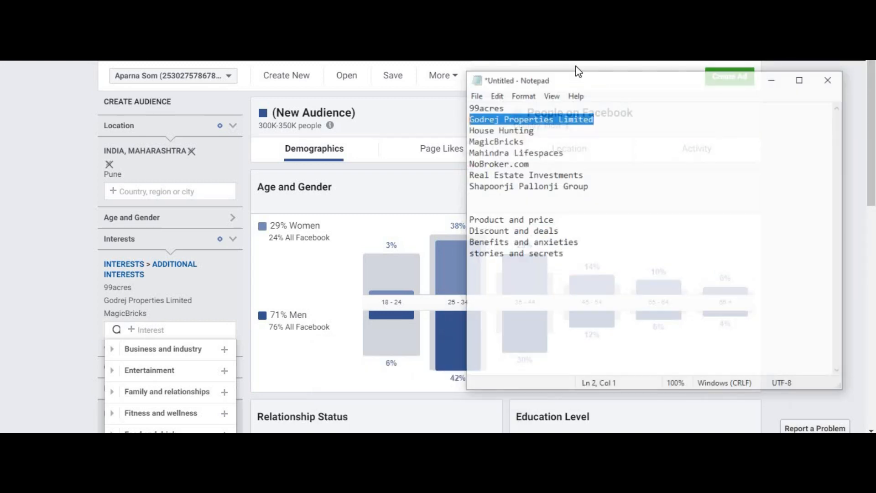
click(562, 125)
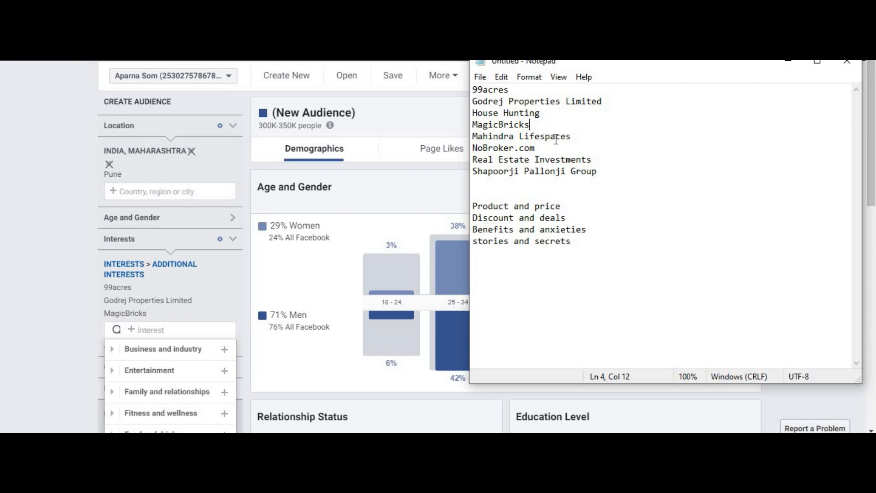
drag(588, 136, 459, 141)
key(ctrl+c)
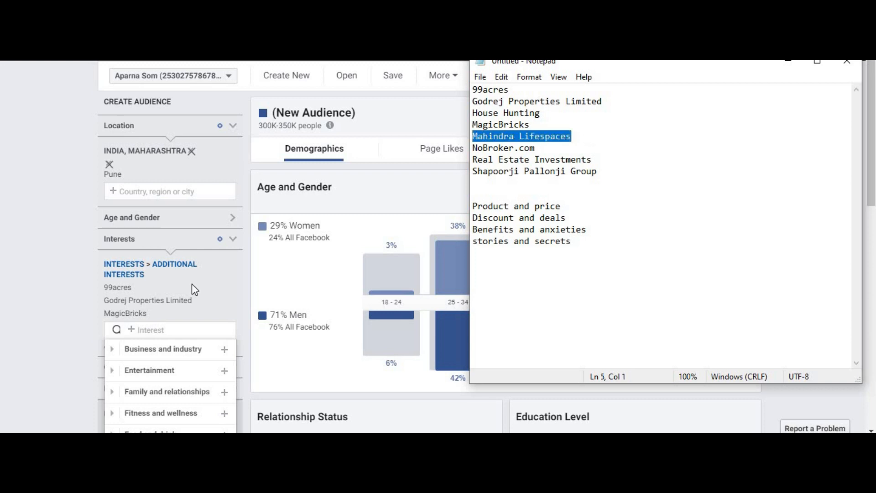
click(189, 330)
key(ctrl+v)
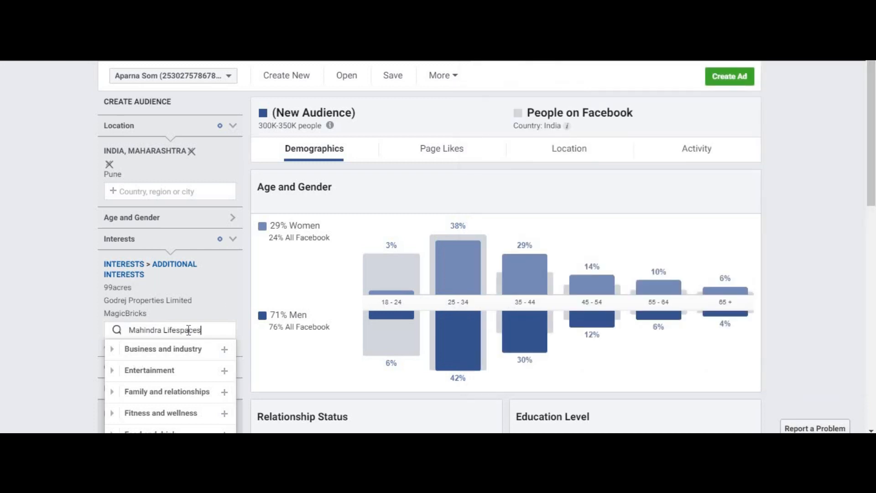
click(210, 355)
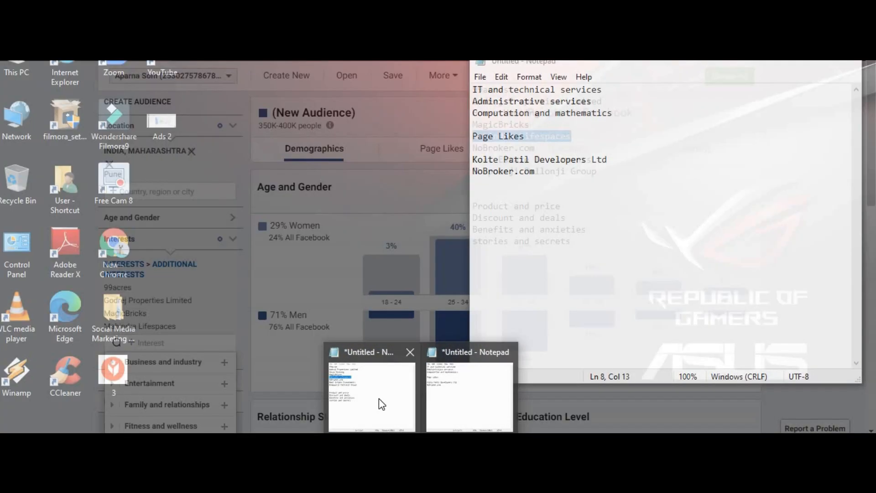
Copy "NoBroker.com" from the Notepad interest list and add it to the audience's interests in Audience Insights
click(379, 398)
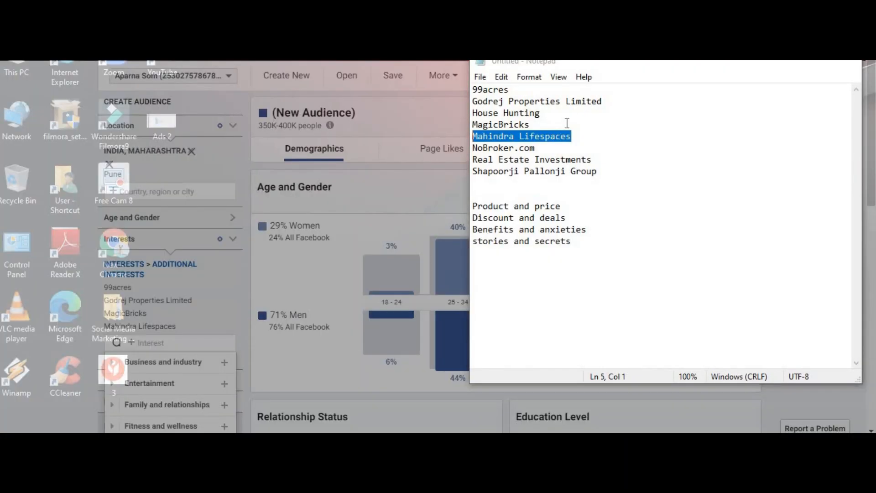
drag(535, 148, 474, 149)
key(ctrl+c)
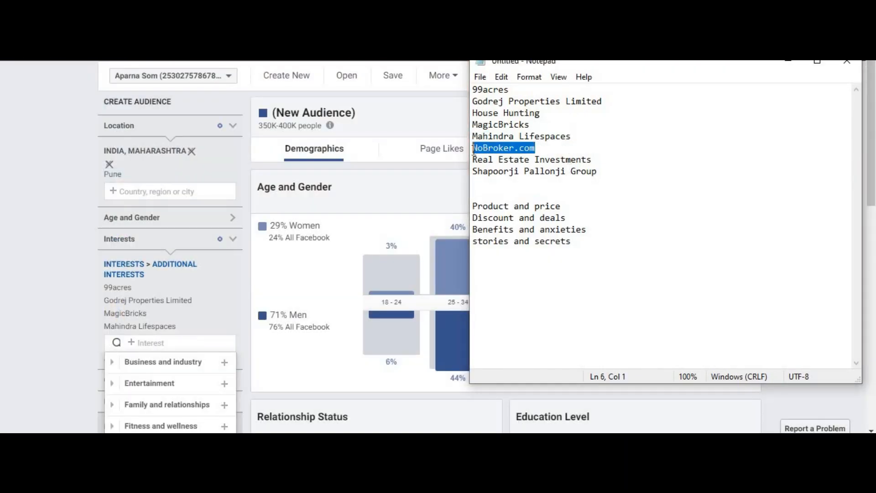
click(788, 64)
click(190, 343)
key(ctrl+v)
click(162, 372)
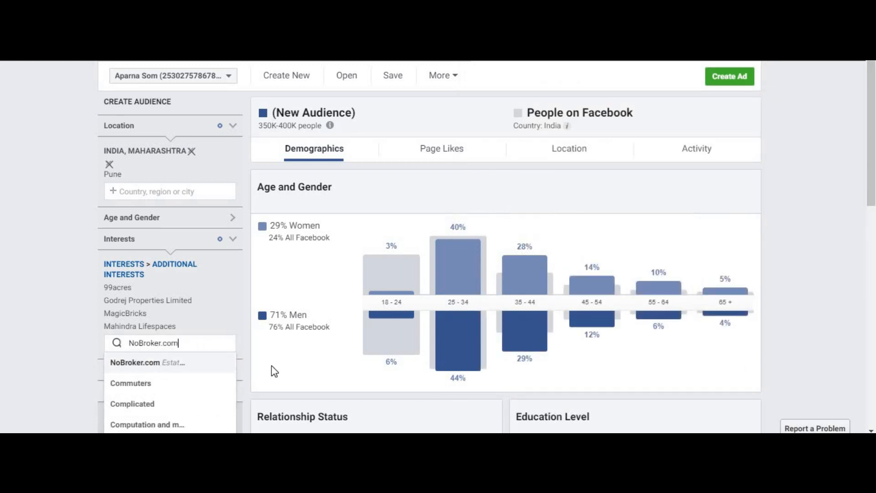
Copy "Real Estate Investments" from the Notepad list and add it as an additional interest in Audience Insights
mouse_move(421, 457)
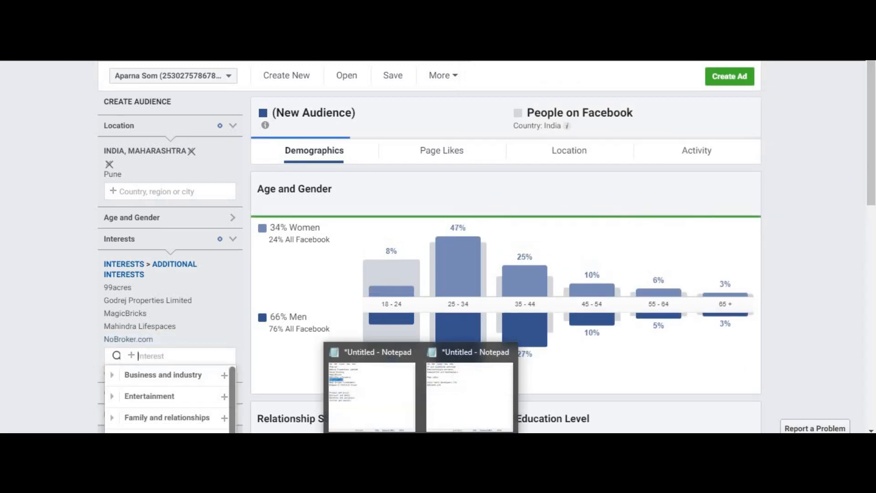
click(387, 396)
drag(596, 160, 472, 160)
key(ctrl+c)
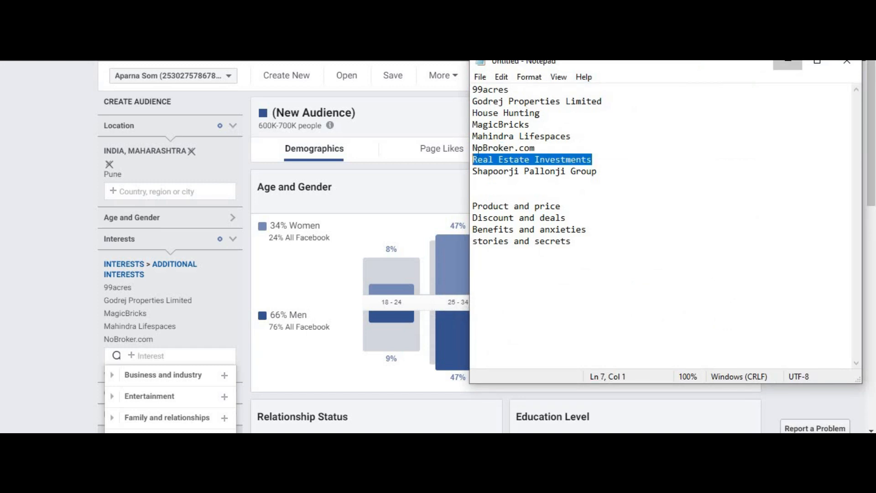
click(788, 62)
click(188, 356)
key(ctrl+v)
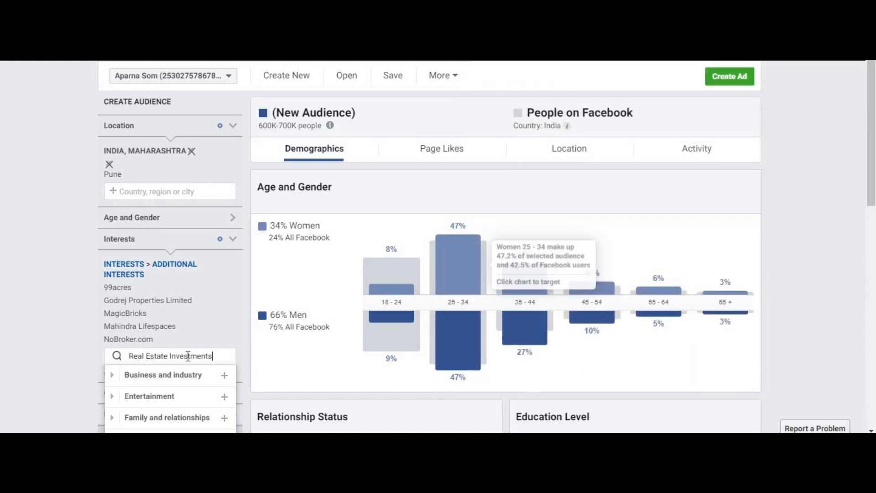
click(234, 380)
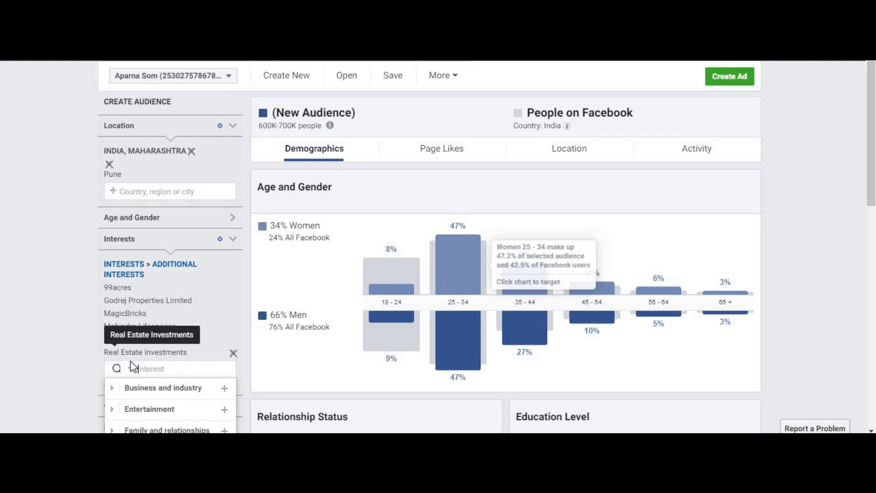
Copy "Shapoorji Pallonji Group" from the Notepad list and add it to the interests in Audience Insights
mouse_move(421, 482)
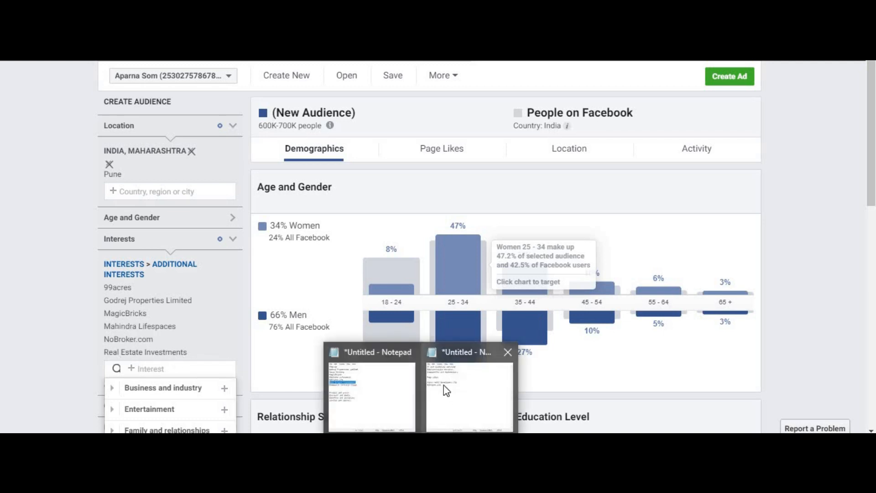
click(363, 377)
drag(597, 173, 470, 172)
click(788, 64)
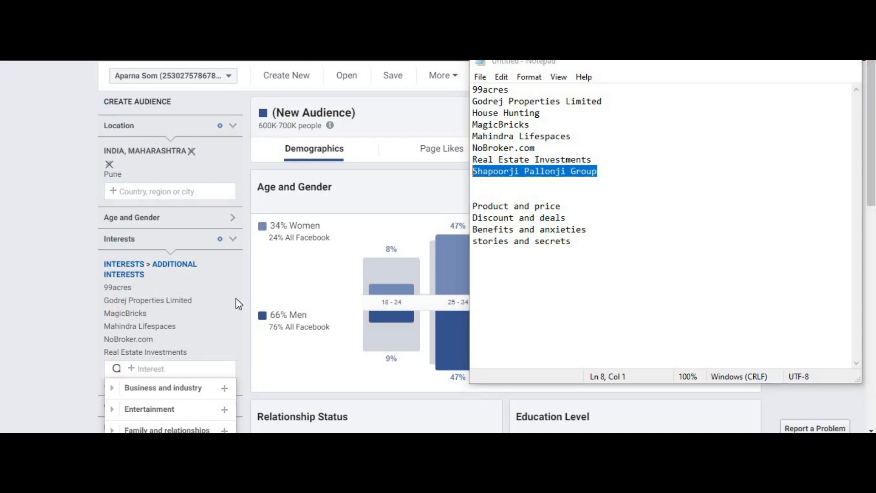
click(170, 369)
key(ctrl+v)
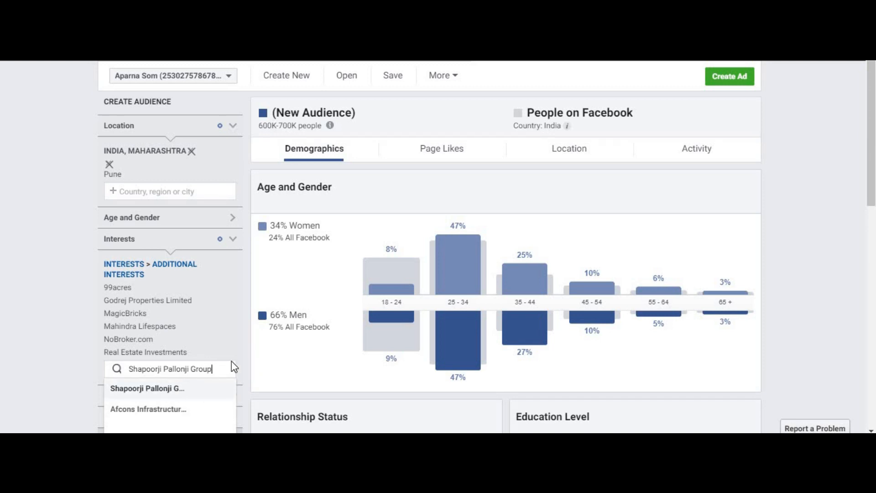
click(170, 389)
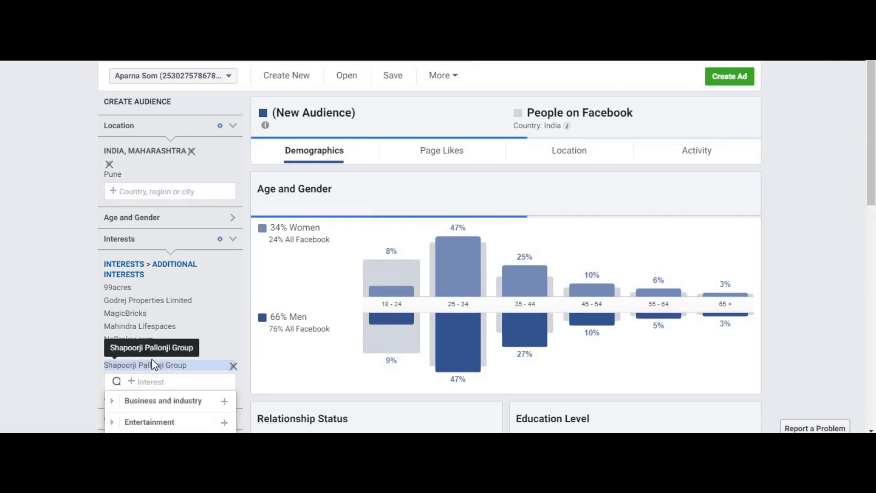
Copy "House Hunting" from the Notepad list, add it as an interest in Audience Insights and close the suggestion list
mouse_move(419, 442)
click(330, 375)
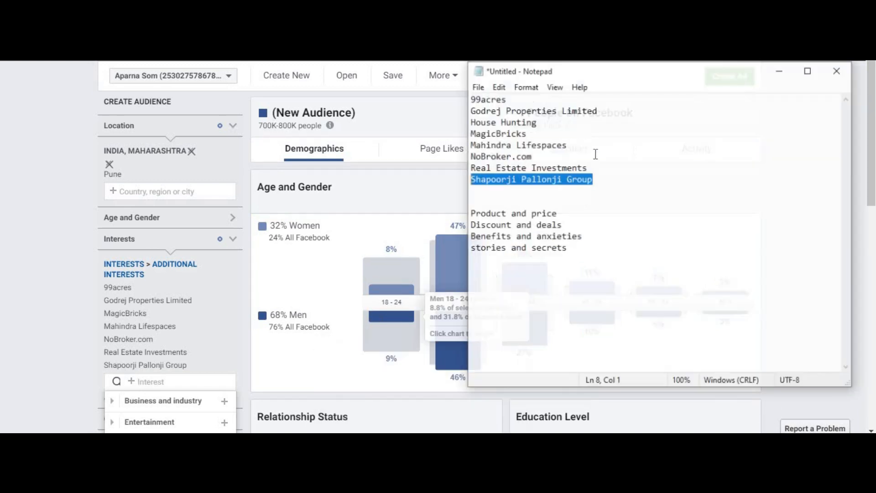
click(602, 146)
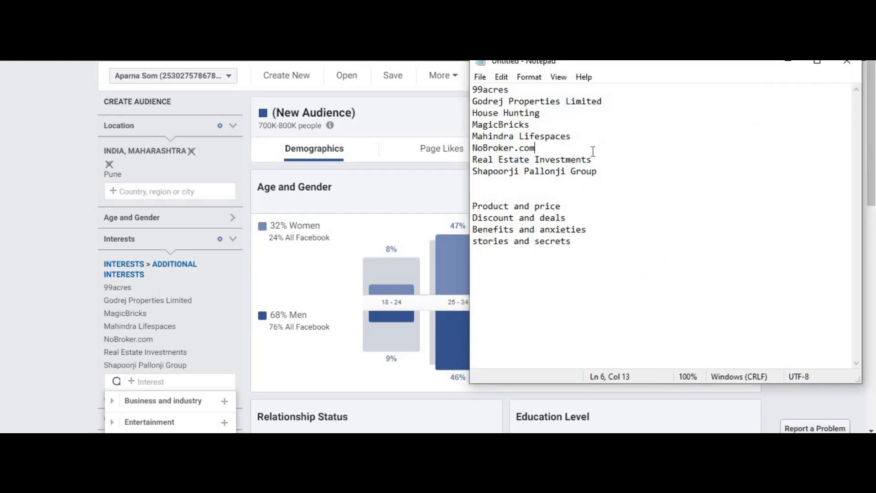
click(548, 112)
key(shift+Home)
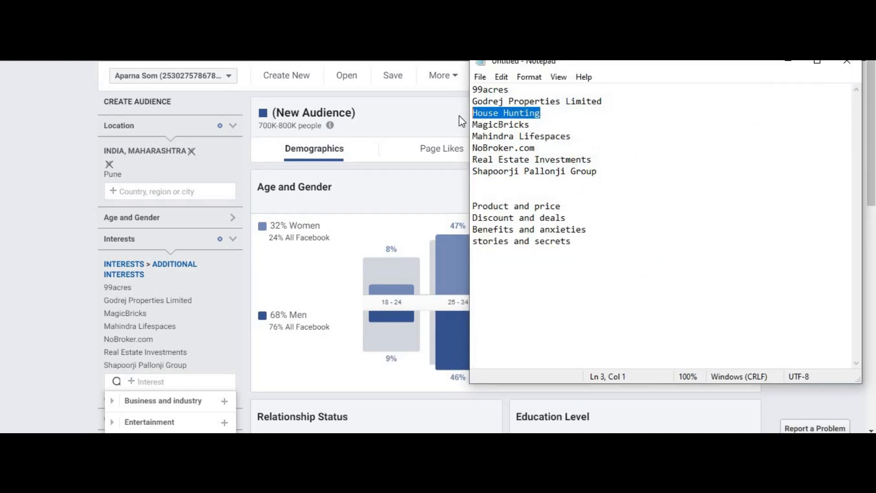
key(ctrl+c)
click(159, 382)
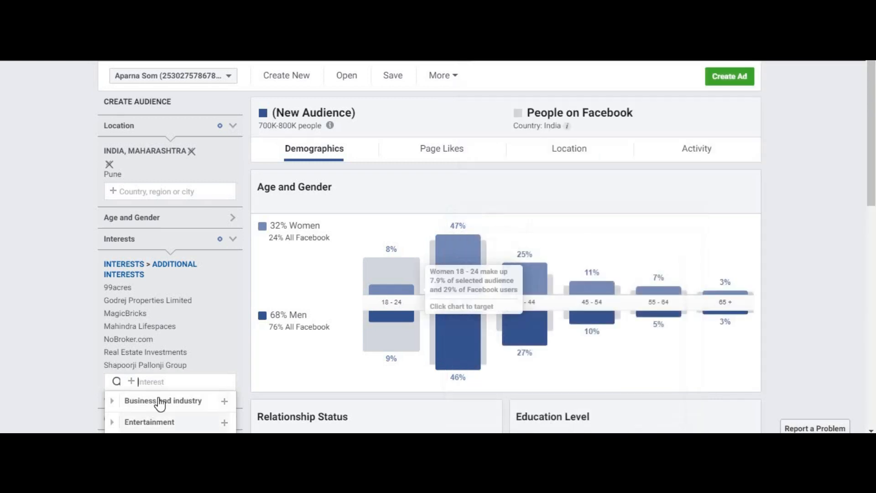
key(ctrl+v)
click(184, 405)
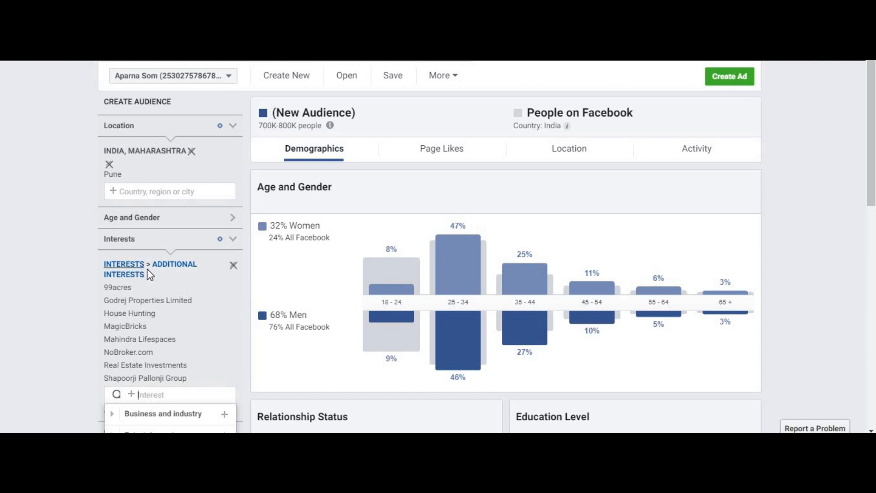
click(46, 299)
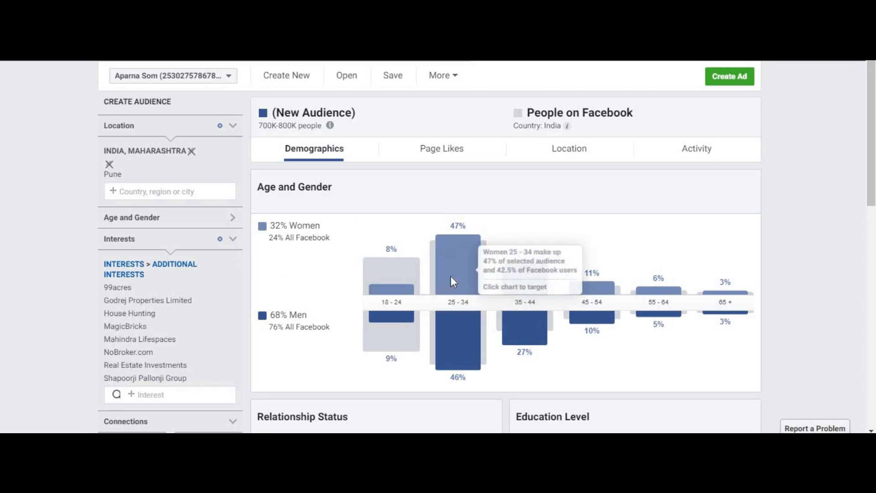
Collapse the Pages filter section of the audience and expand the Advanced filters
scroll(314, 200, down, 2)
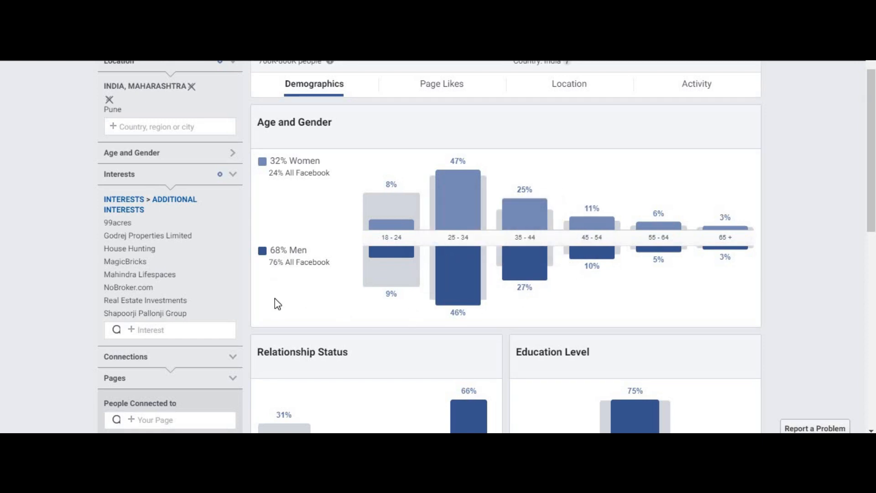
scroll(274, 297, down, 2)
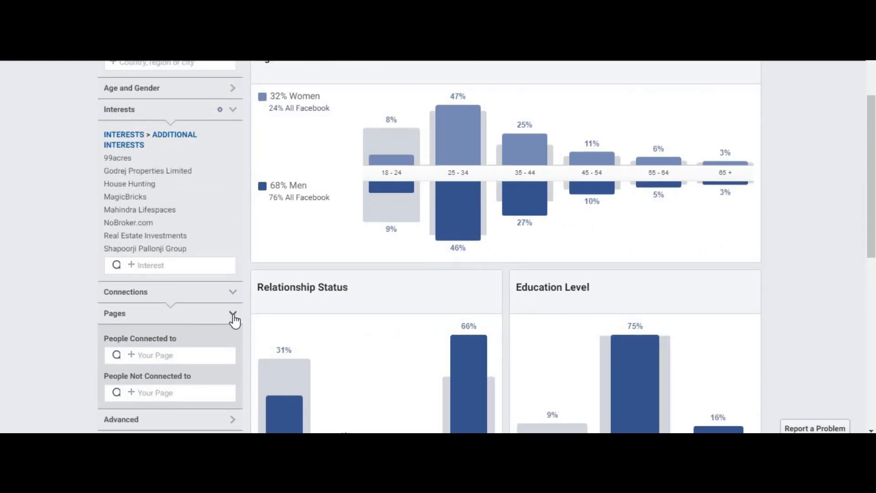
click(233, 314)
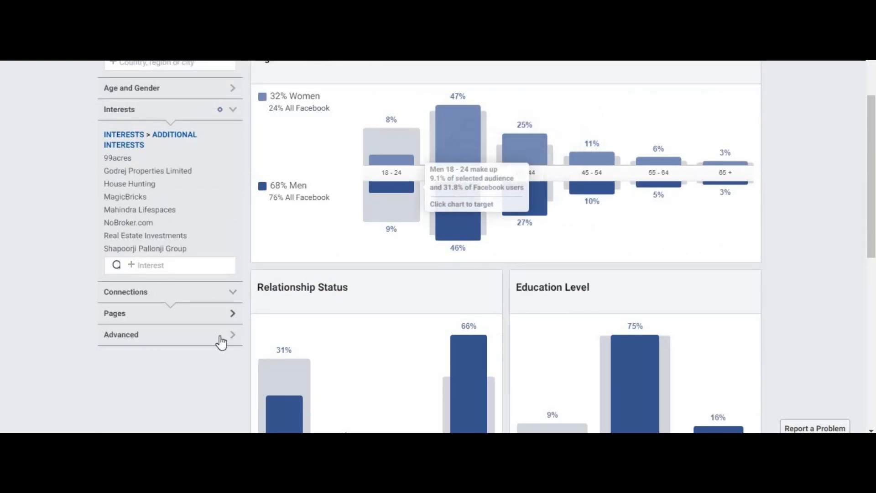
click(187, 343)
scroll(80, 324, down, 3)
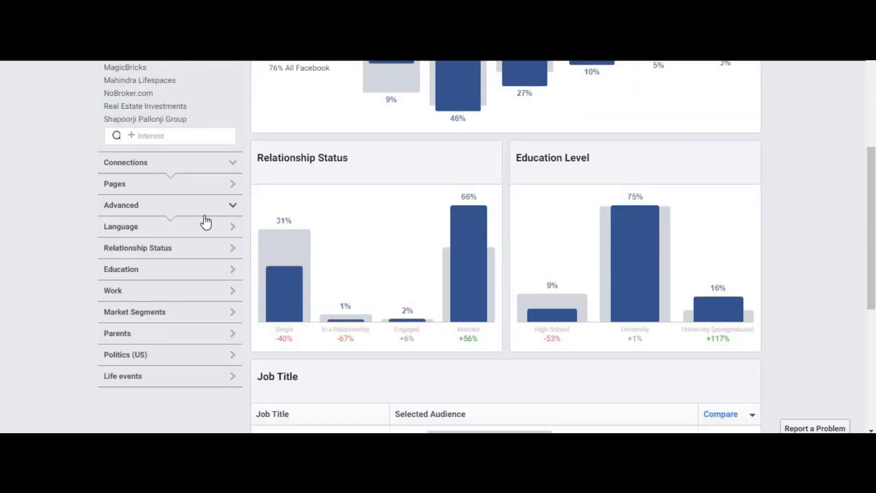
Look at the Language filter among the Advanced filters and collapse it again
click(232, 230)
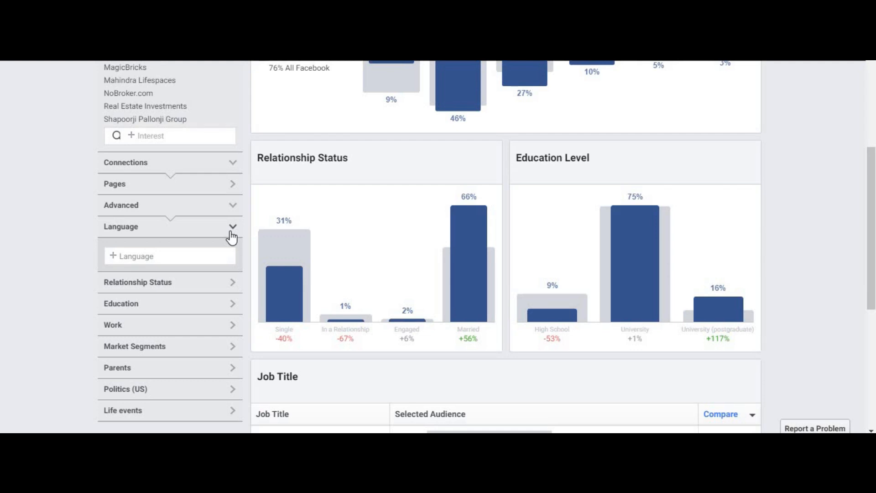
click(232, 237)
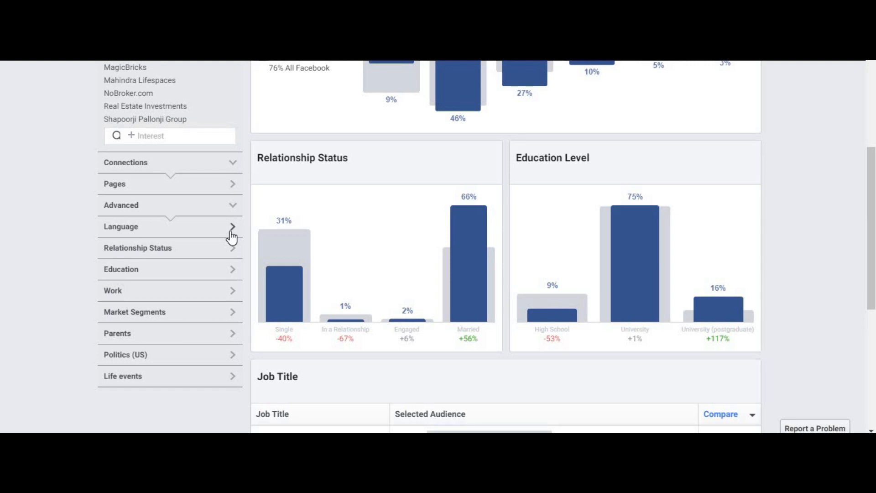
click(232, 238)
click(232, 239)
Expand the Relationship Status filter and restrict the audience to Married people
click(231, 251)
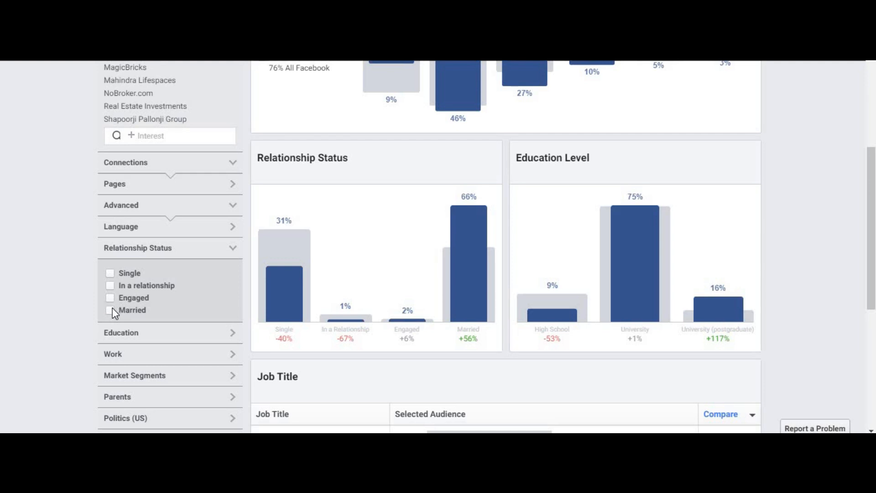
scroll(461, 292, up, 1)
scroll(459, 289, down, 1)
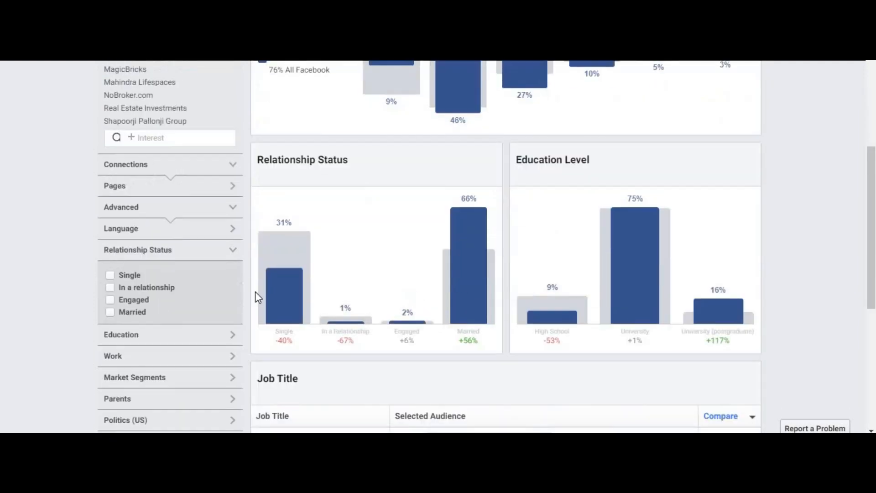
click(116, 312)
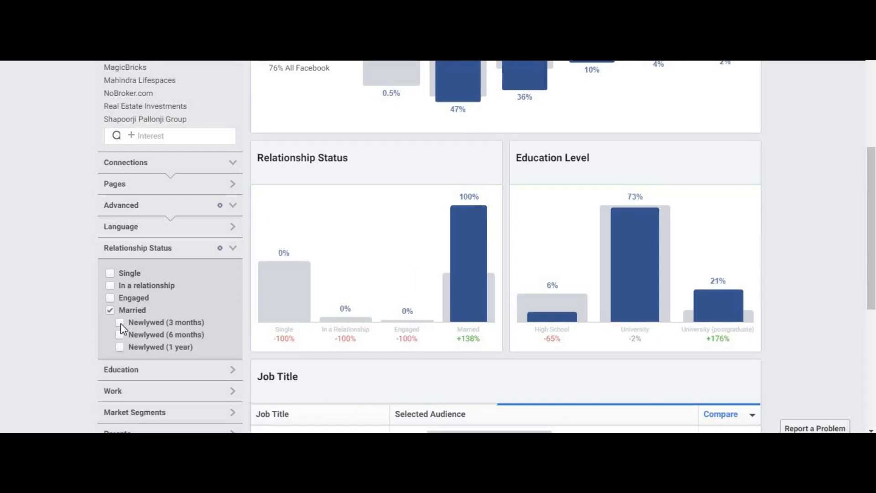
Try narrowing the Married audience with Newlywed (3 months), Newlywed (6 months) and Newlywed (1 year)
click(120, 323)
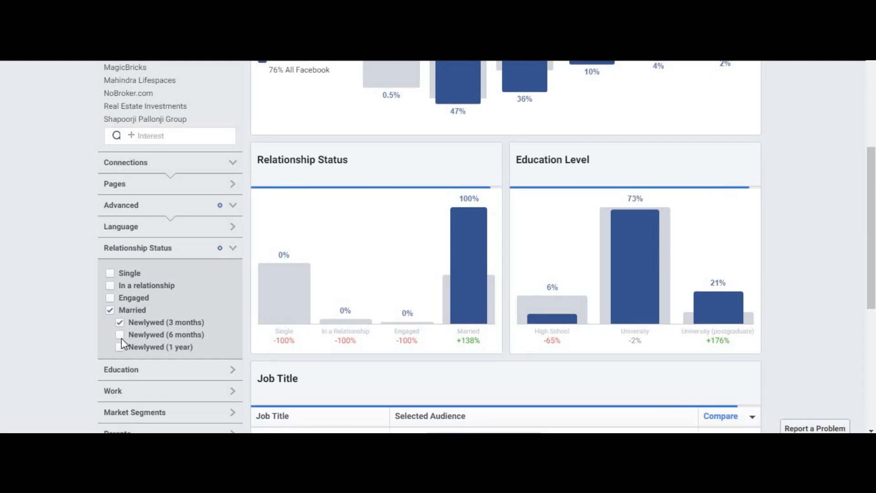
click(121, 337)
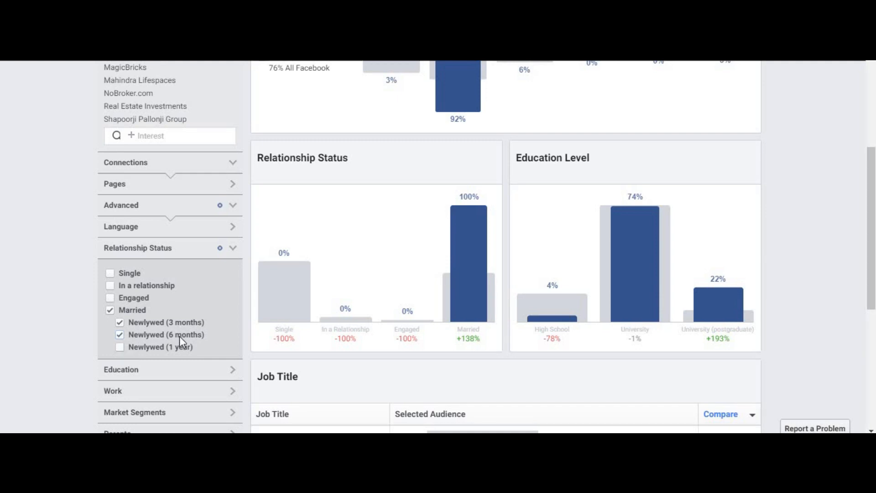
click(121, 347)
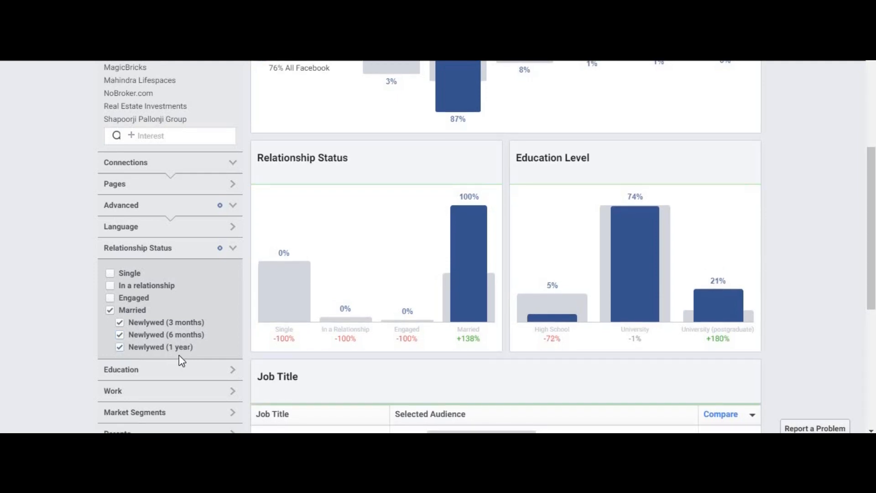
Clear the 1 year, 6 months and 3 months Newlywed options beneath Married
click(122, 345)
click(119, 335)
click(119, 323)
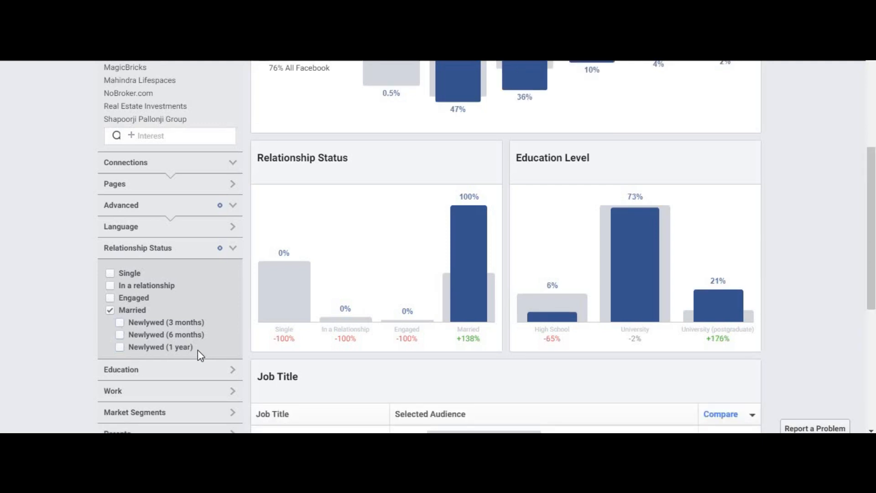
Remove the Married restriction from the audience and collapse the Relationship Status filter
click(110, 309)
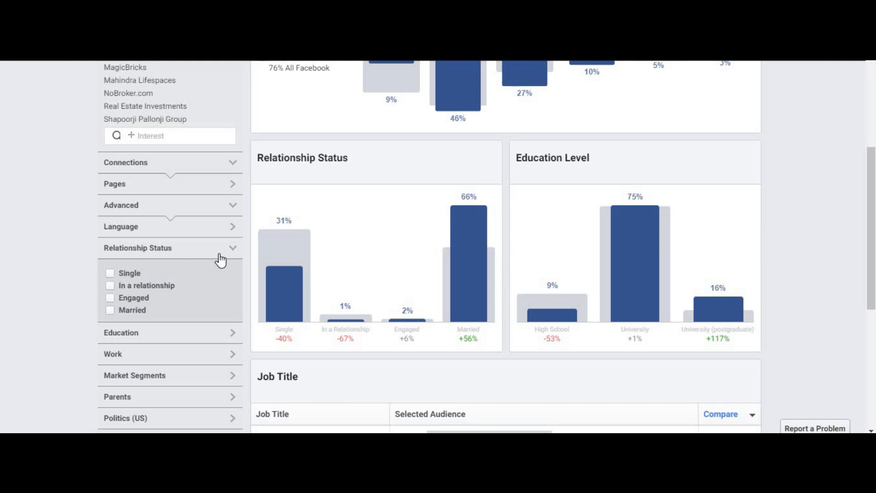
click(233, 249)
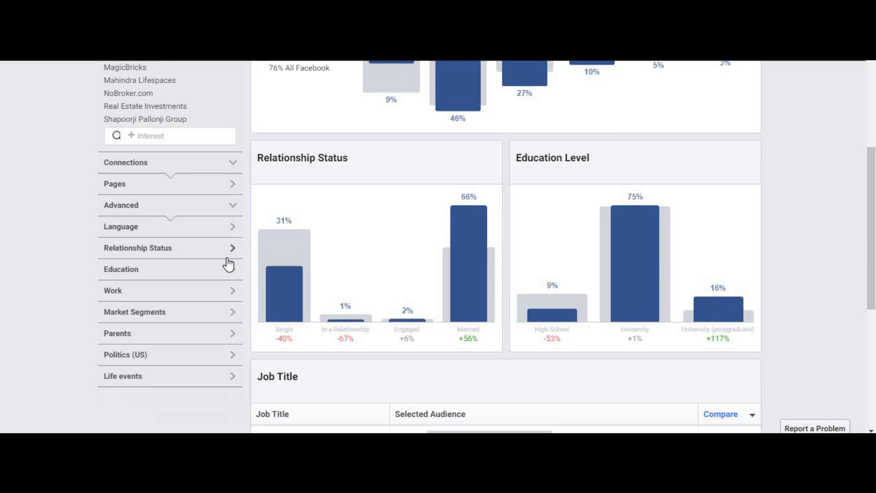
Look at the options in the Education and Work filters, including the job title field, and collapse both again
click(201, 276)
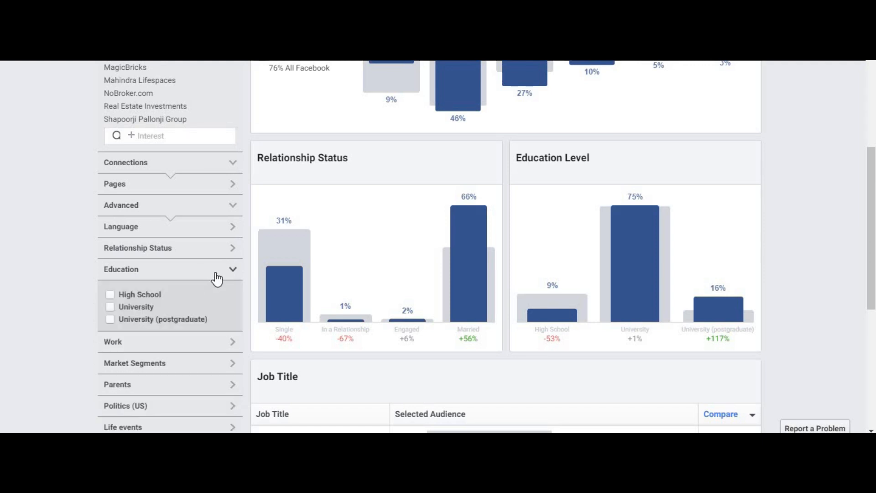
click(214, 273)
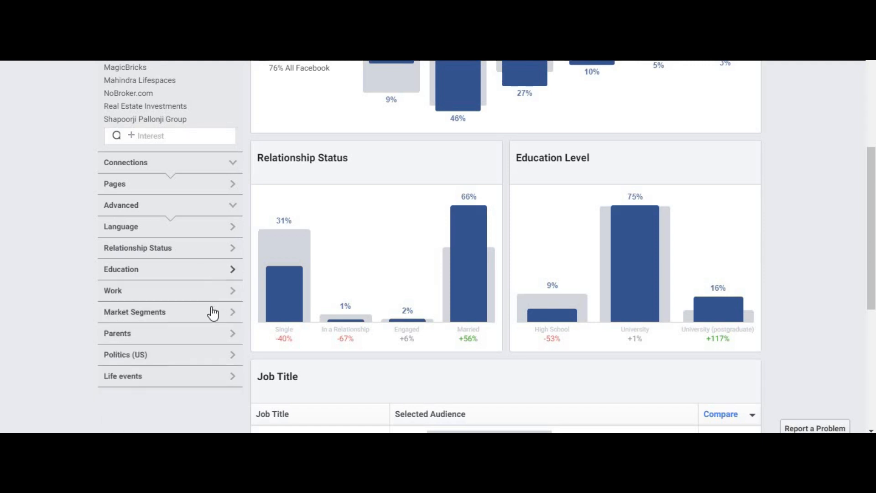
click(207, 293)
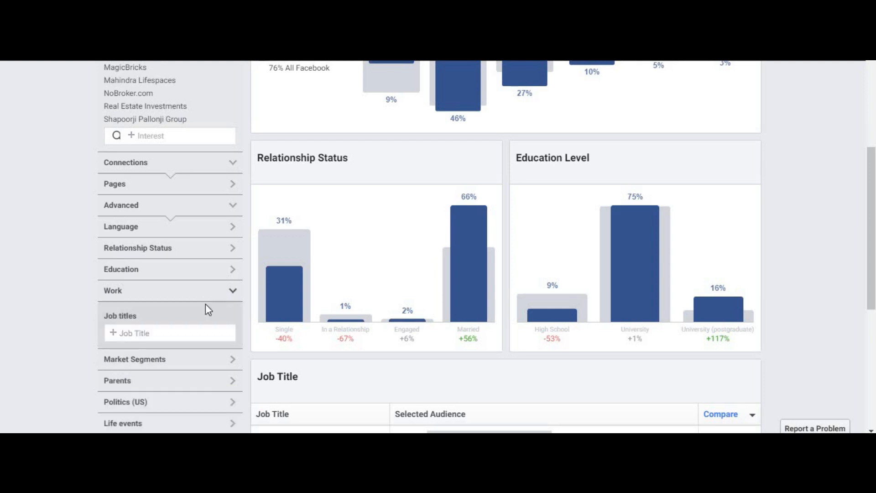
click(165, 331)
click(233, 293)
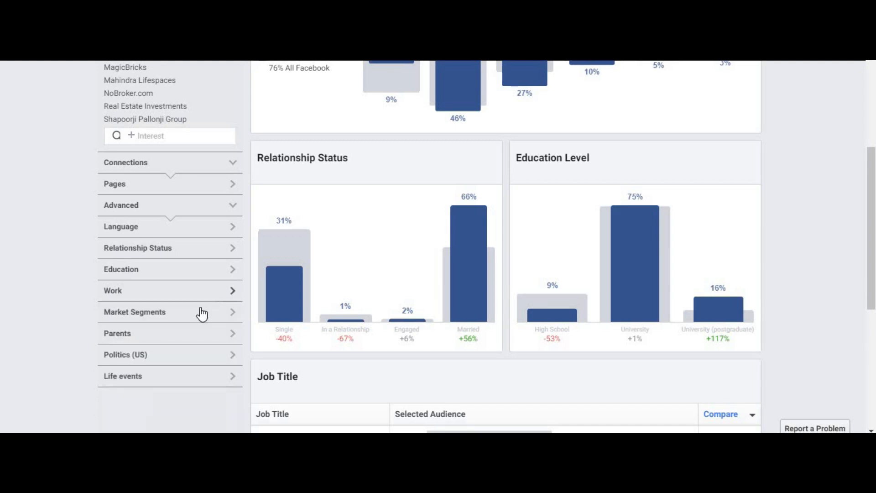
Look over the remaining Advanced filters and check the estimated size of the new audience
scroll(207, 302, down, 2)
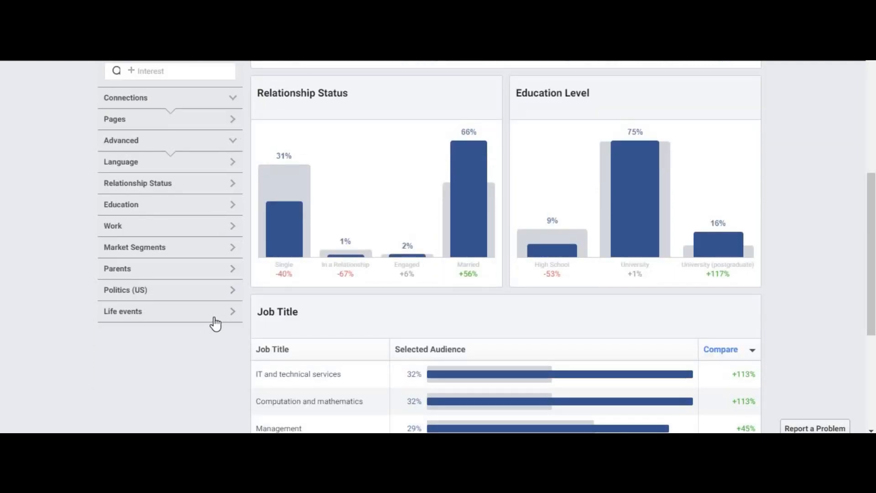
scroll(215, 324, up, 7)
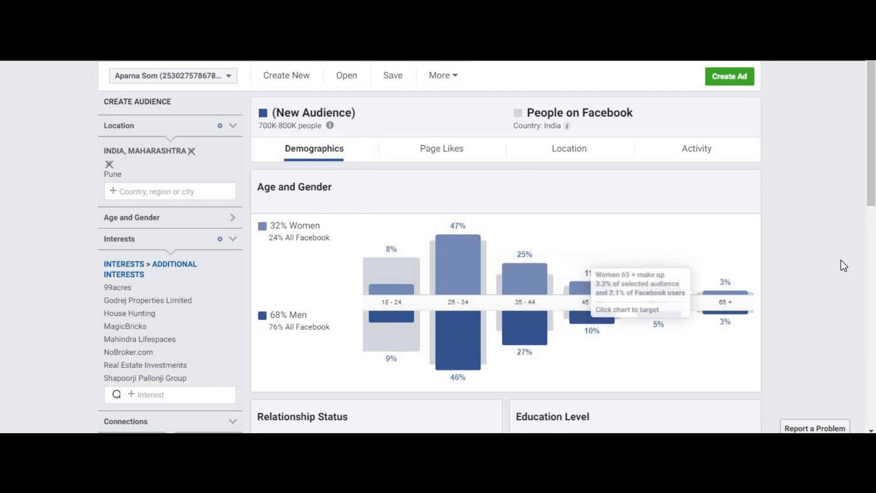
scroll(388, 206, down, 2)
scroll(390, 208, up, 2)
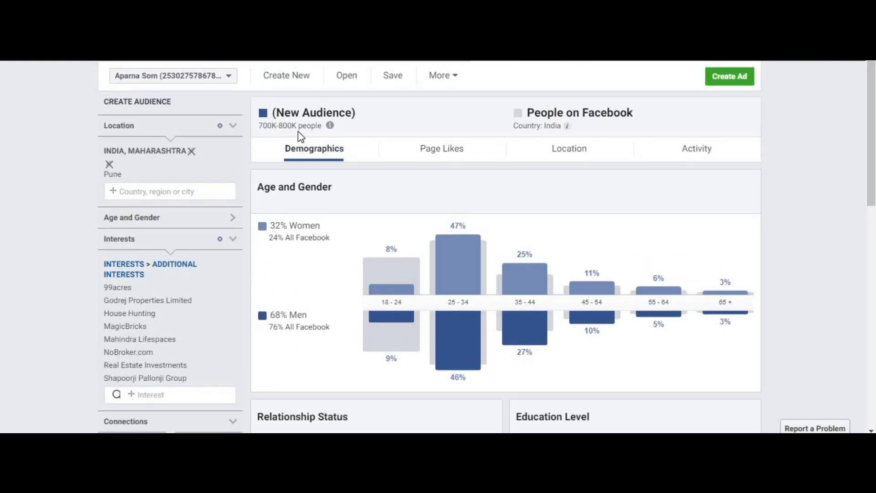
click(329, 125)
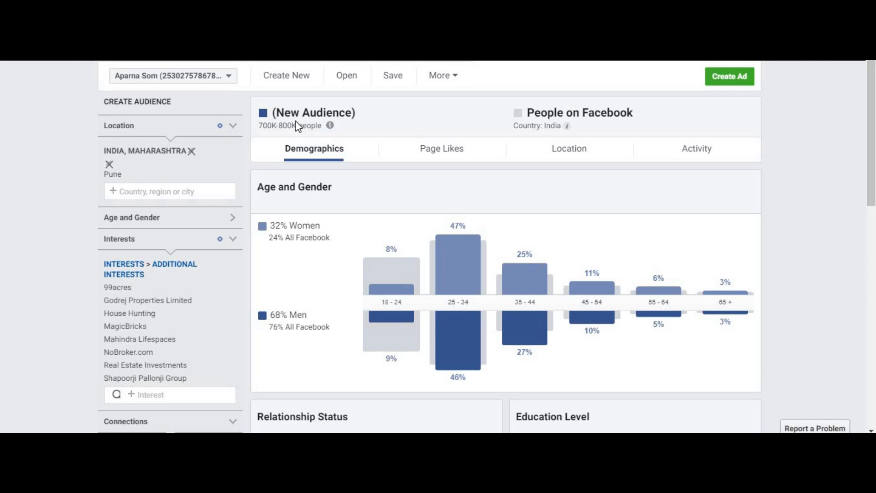
click(386, 128)
click(329, 125)
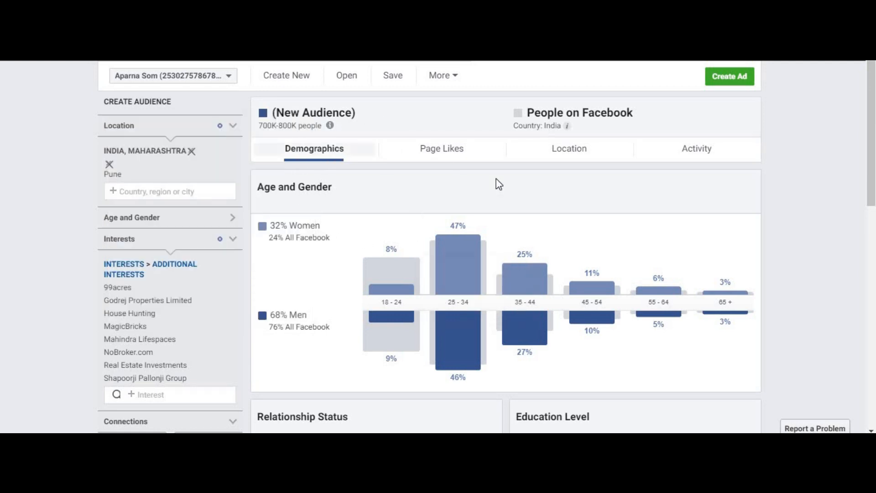
Examine the Age and Gender chart, comparing women and men aged 18-24 and 25-34 with all Facebook users
scroll(776, 299, down, 2)
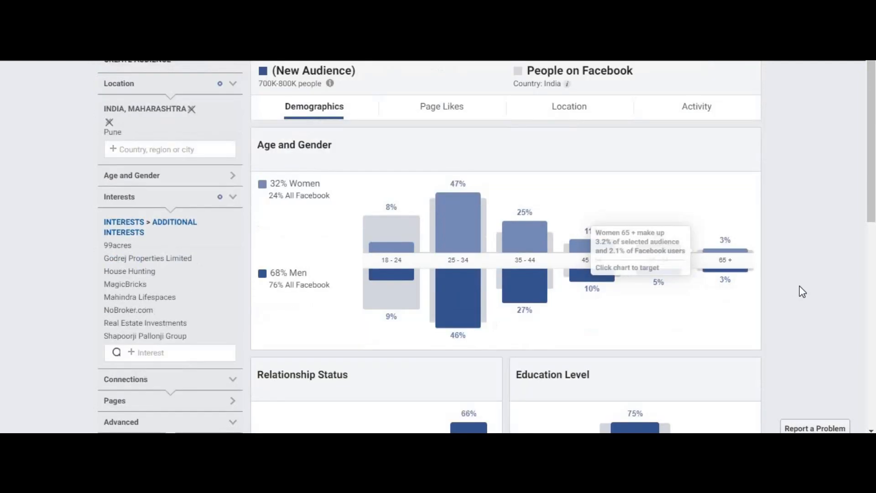
scroll(817, 265, up, 2)
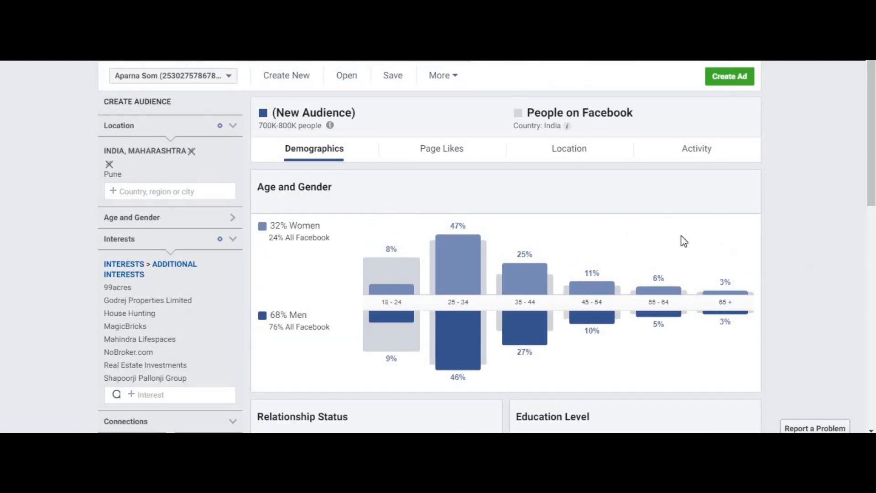
scroll(847, 237, down, 1)
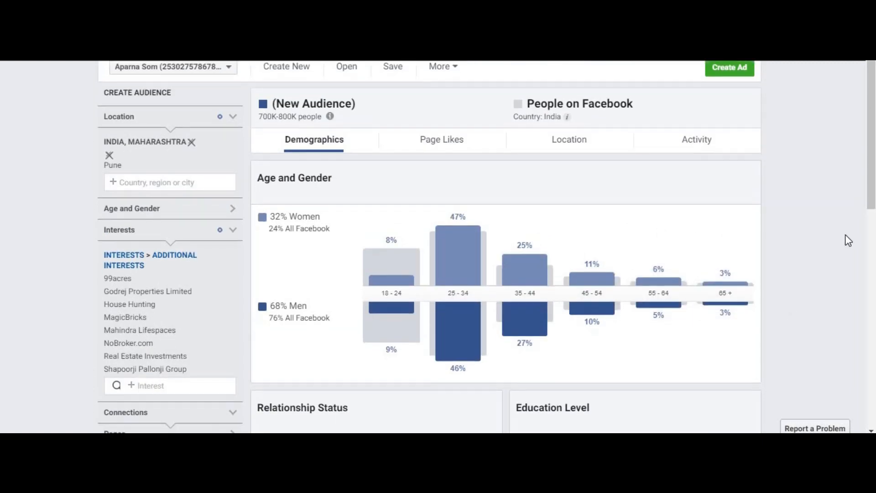
scroll(457, 208, down, 2)
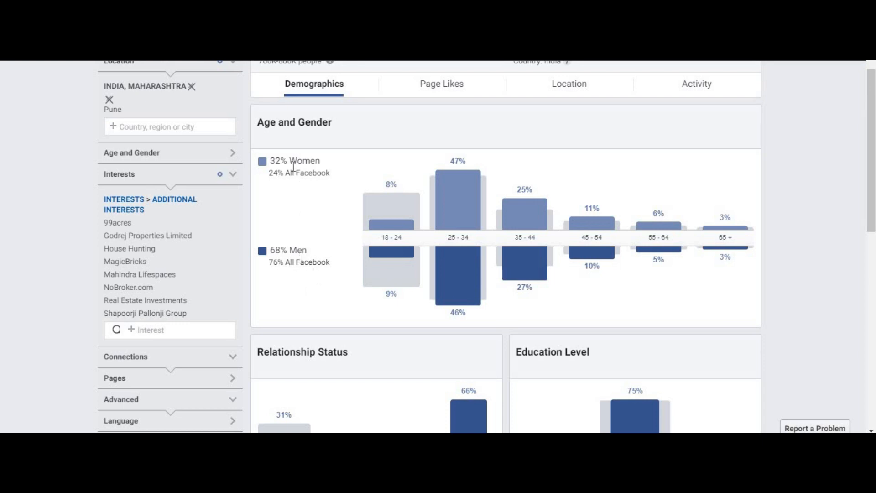
scroll(293, 167, up, 2)
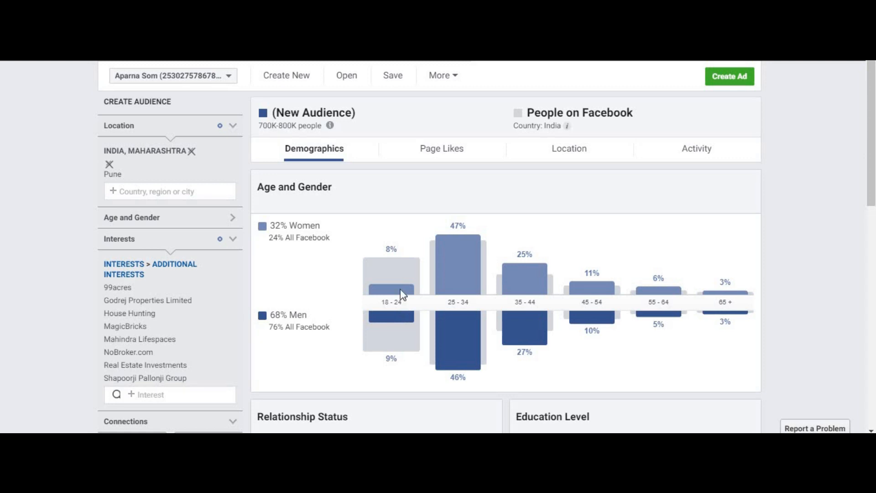
mouse_move(396, 255)
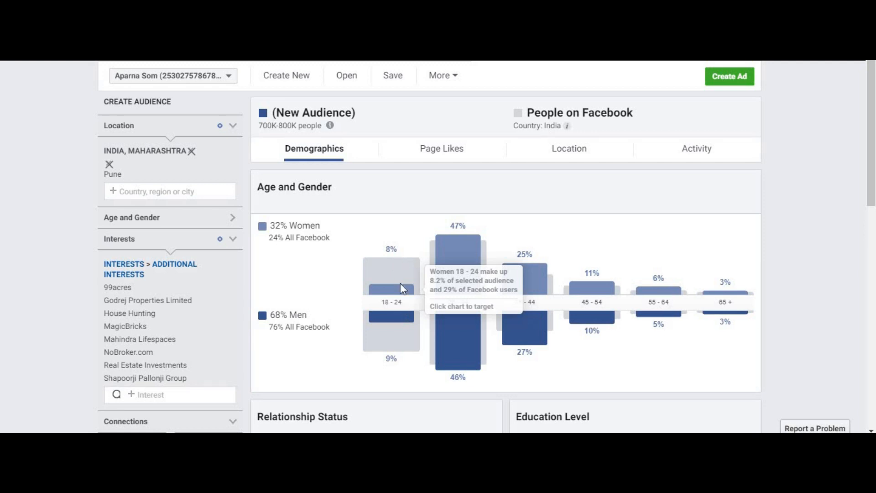
mouse_move(399, 346)
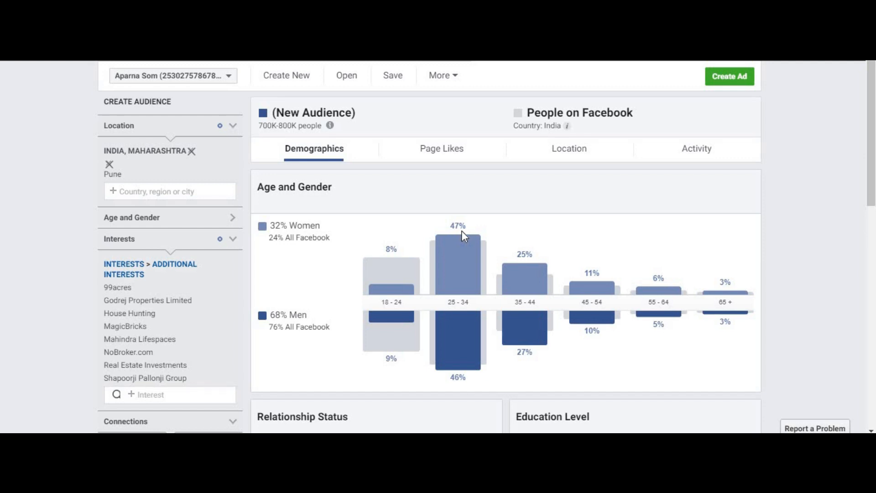
mouse_move(465, 227)
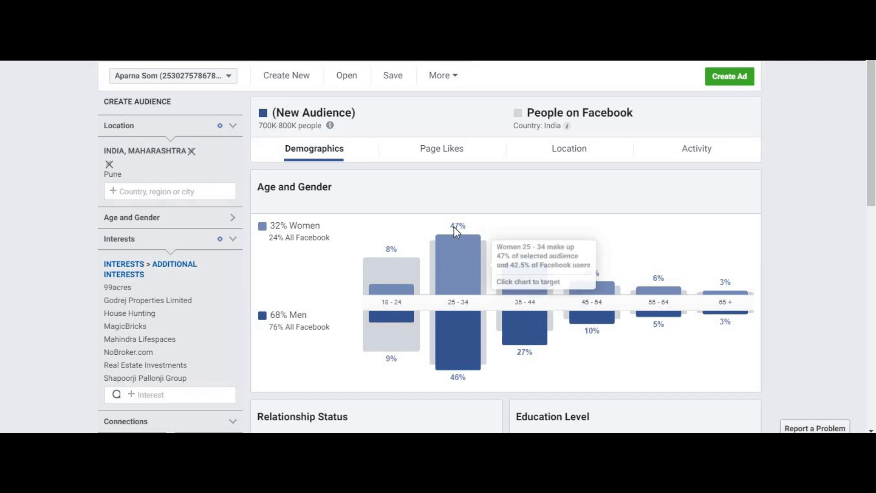
mouse_move(479, 368)
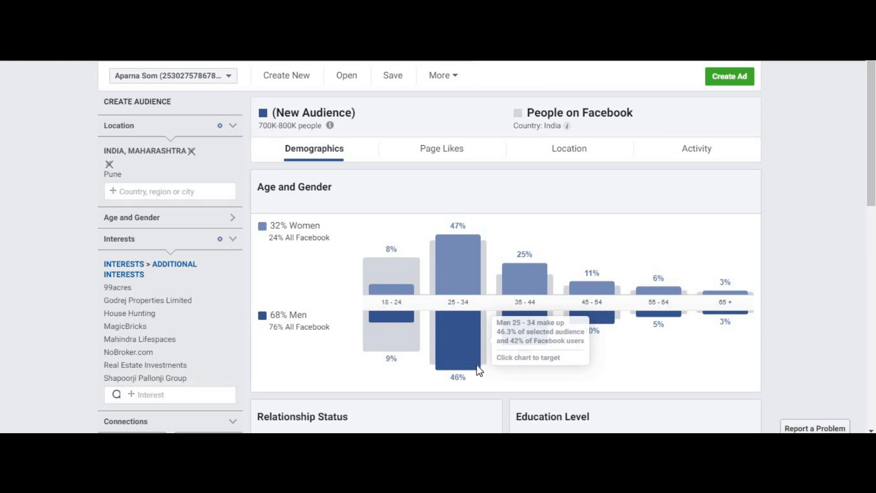
mouse_move(480, 240)
Compare the older brackets from 35-44 to 65+ in the Age and Gender chart with the younger ones
mouse_move(531, 273)
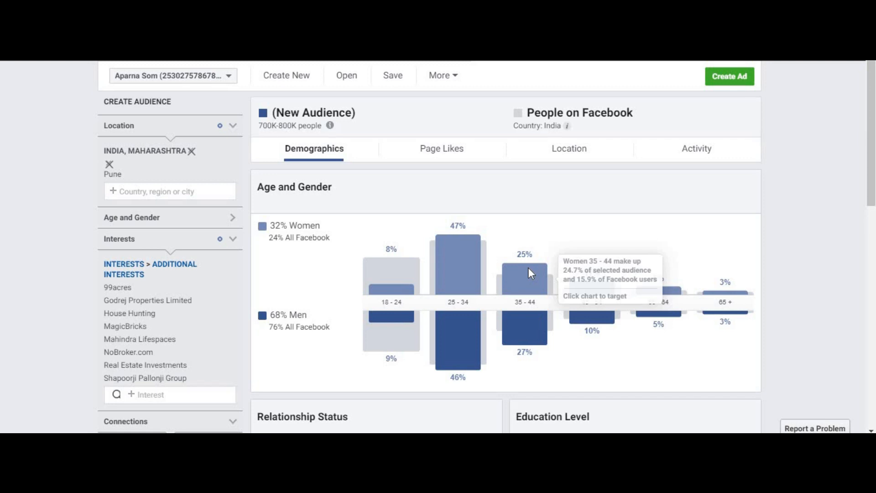
mouse_move(538, 330)
mouse_move(465, 294)
mouse_move(592, 317)
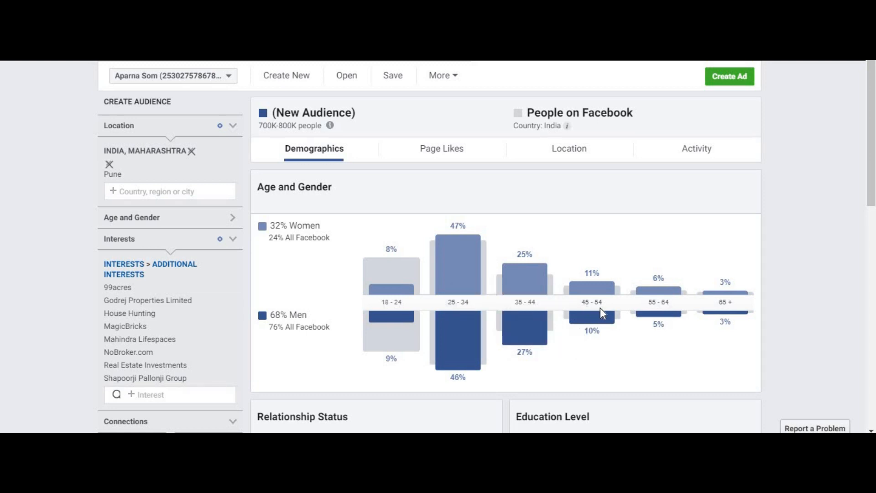
mouse_move(663, 314)
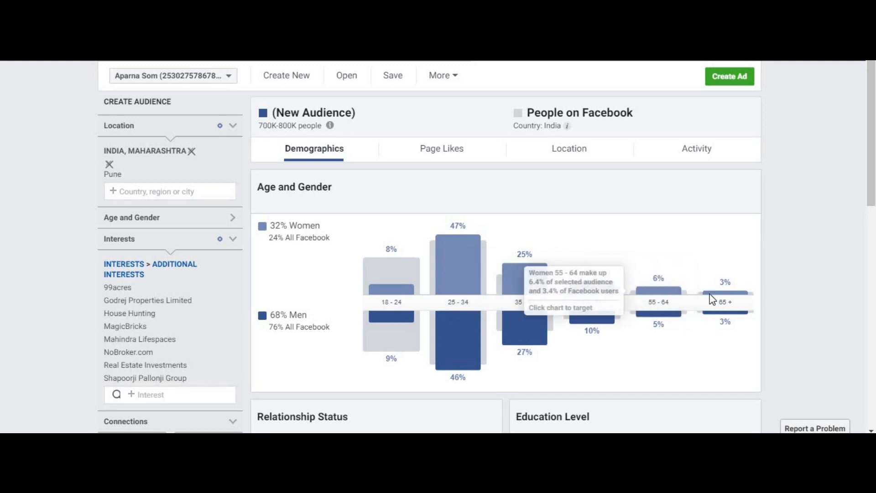
mouse_move(726, 312)
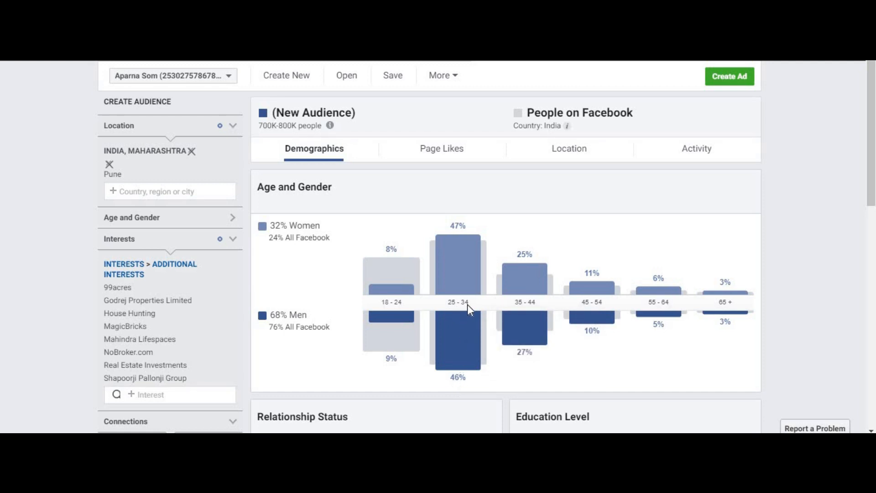
mouse_move(377, 253)
mouse_move(667, 271)
scroll(801, 275, down, 1)
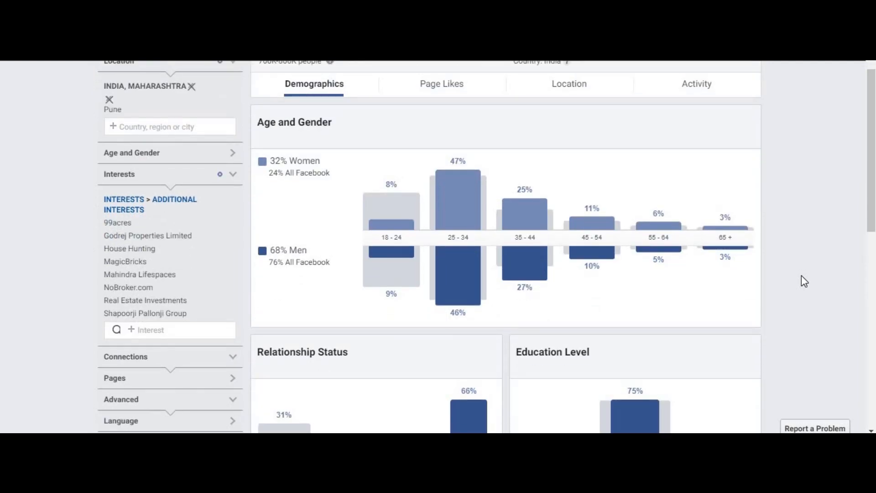
mouse_move(753, 230)
scroll(313, 301, down, 2)
scroll(316, 309, up, 2)
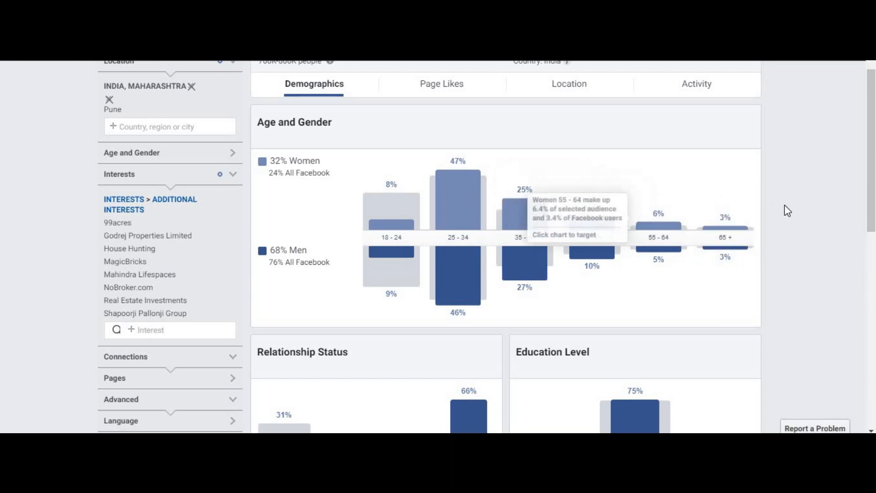
Examine the Relationship Status chart's Single, In a Relationship, Engaged and Married shares against all Facebook users
scroll(815, 201, down, 5)
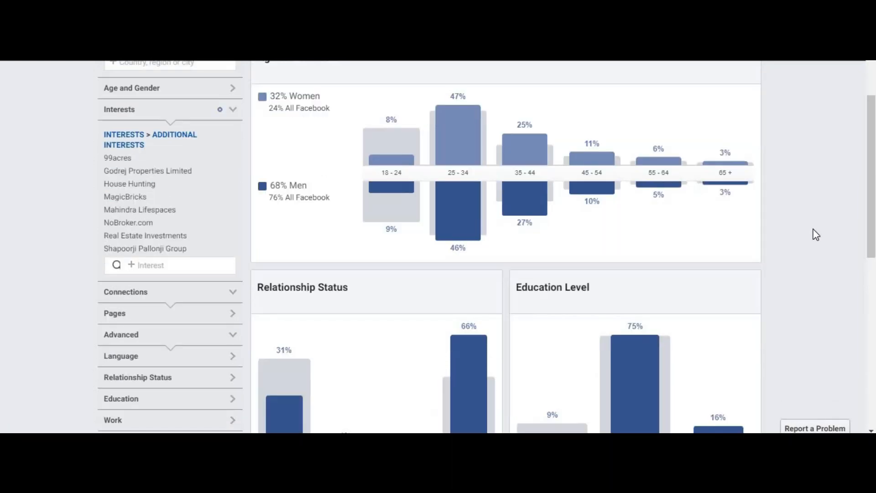
scroll(374, 300, up, 1)
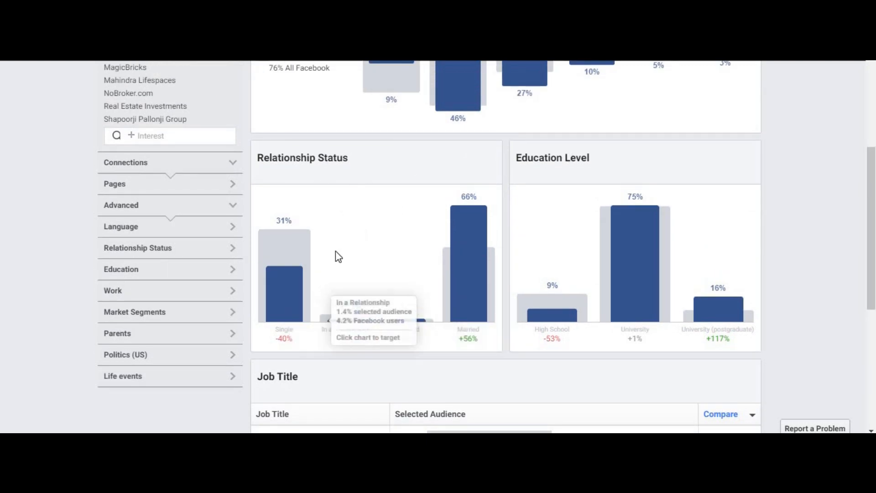
mouse_move(276, 307)
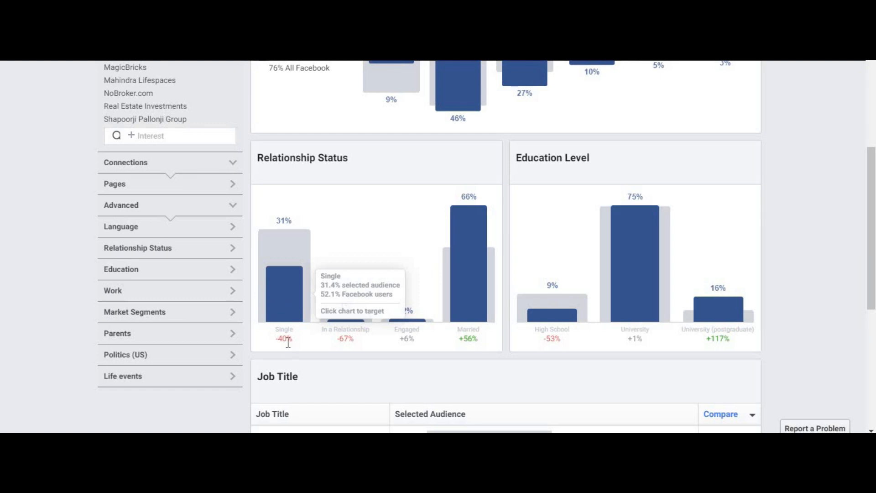
mouse_move(350, 319)
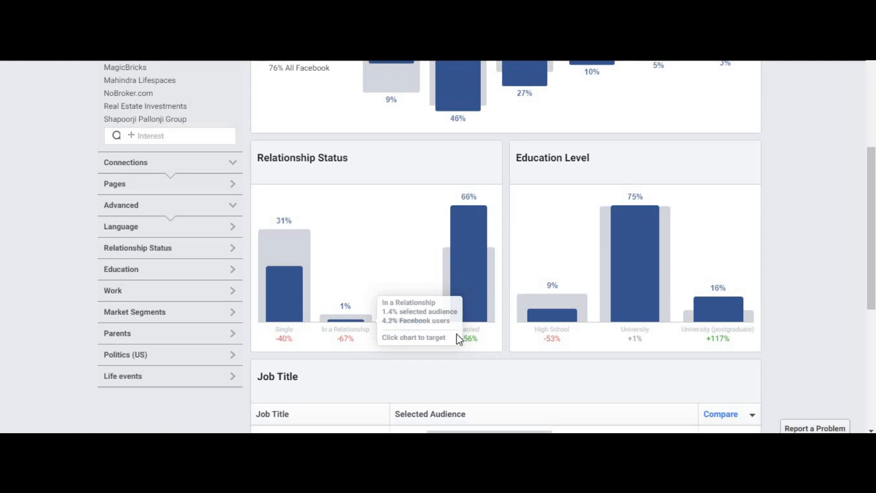
mouse_move(423, 322)
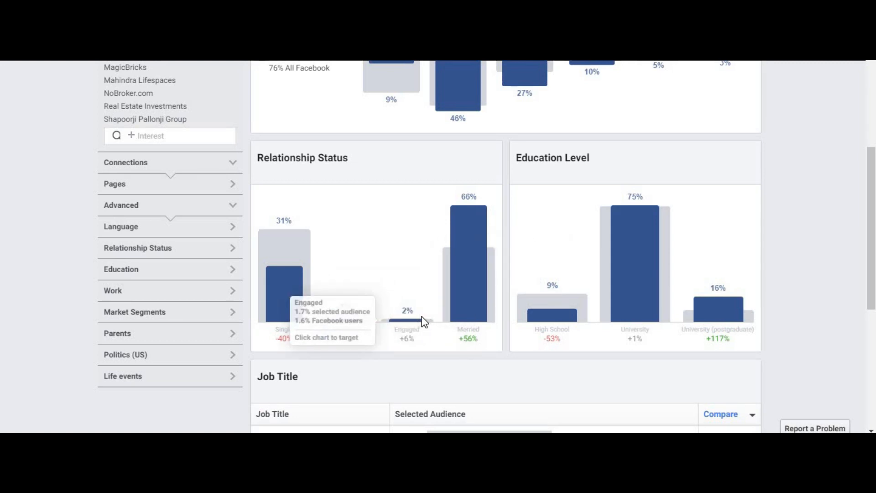
mouse_move(473, 288)
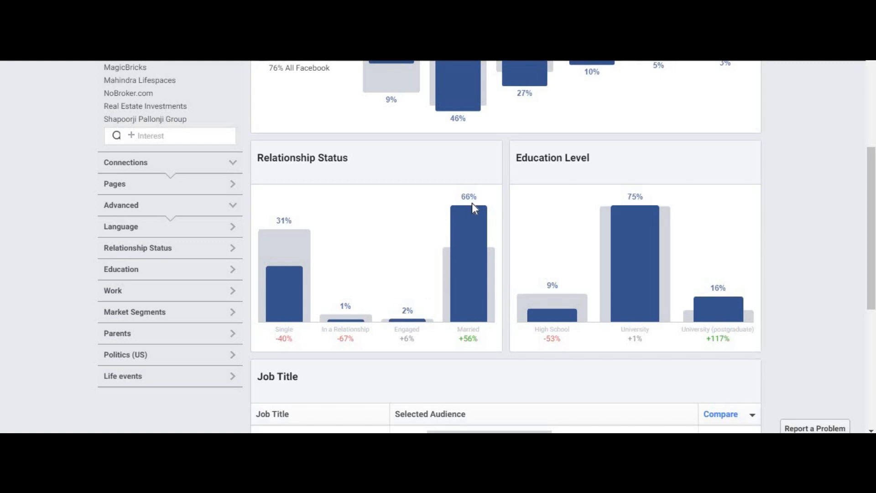
mouse_move(473, 208)
Examine the Education Level chart, comparing the High School, University and University (postgraduate) shares with all Facebook users
scroll(448, 184, up, 6)
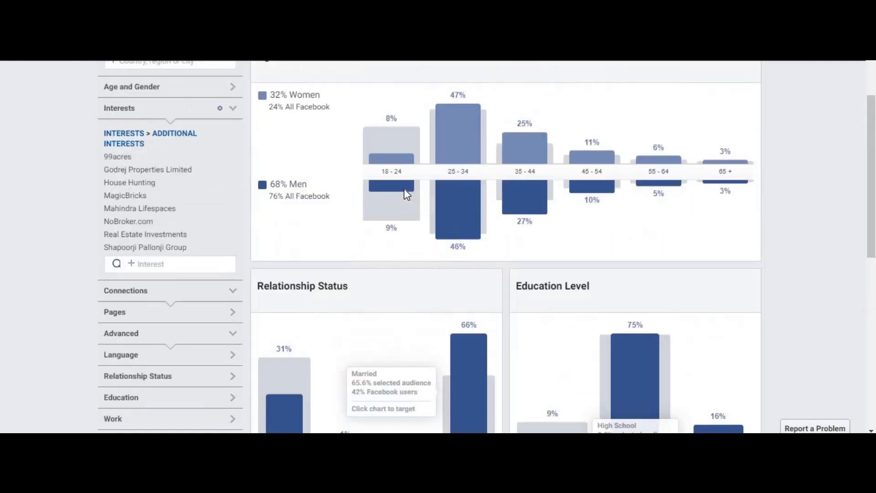
click(330, 125)
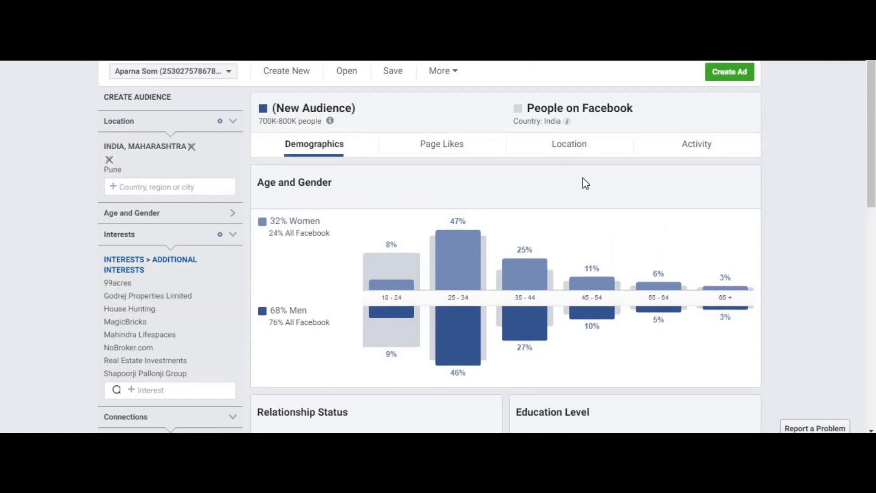
scroll(589, 206, down, 5)
mouse_move(556, 242)
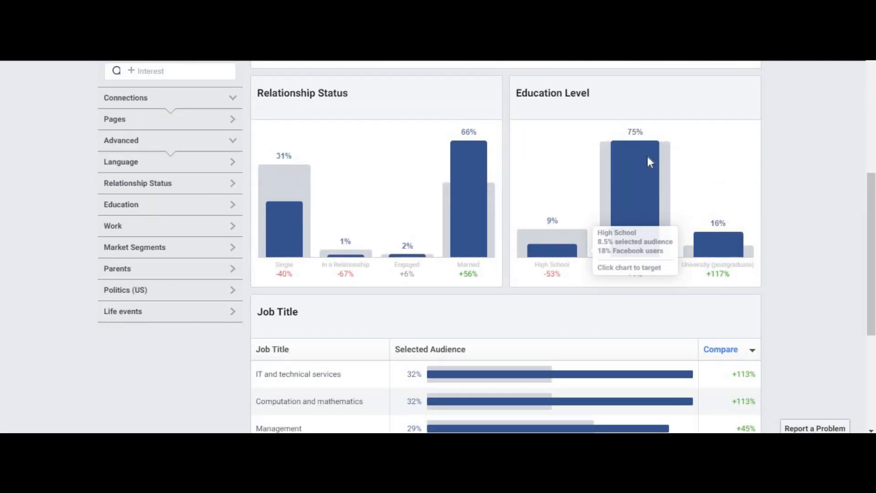
mouse_move(640, 146)
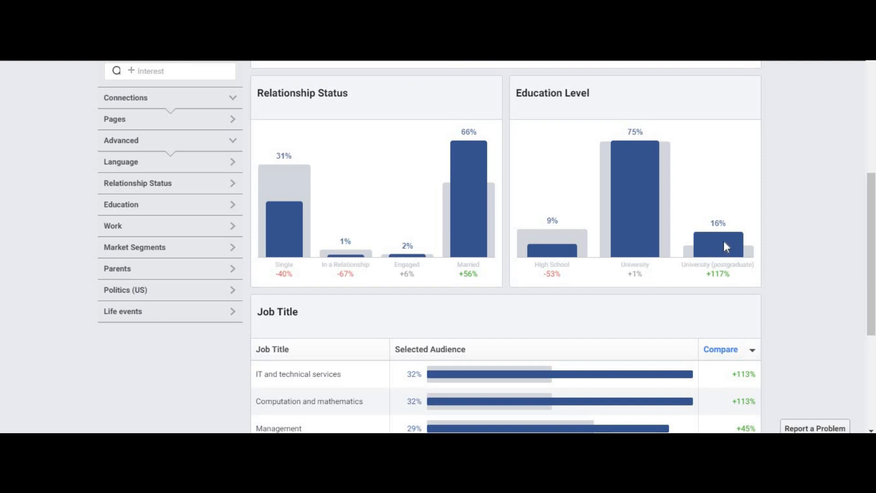
mouse_move(732, 249)
scroll(776, 201, down, 2)
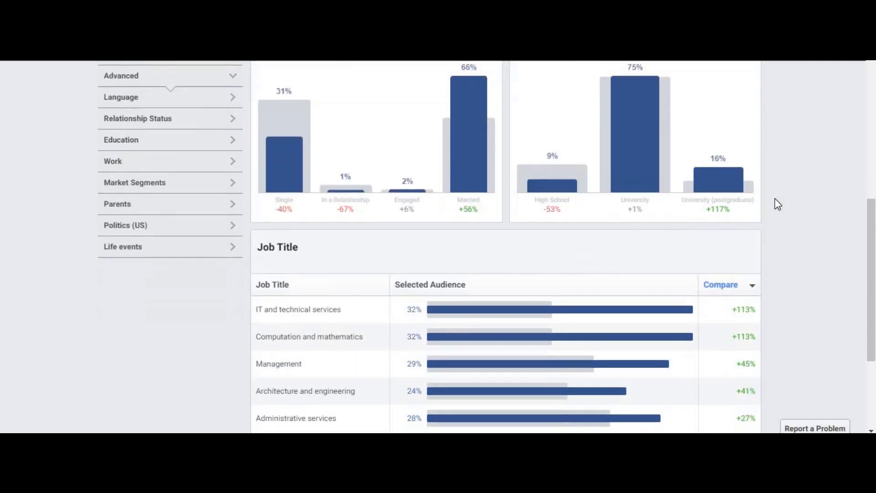
scroll(776, 201, up, 2)
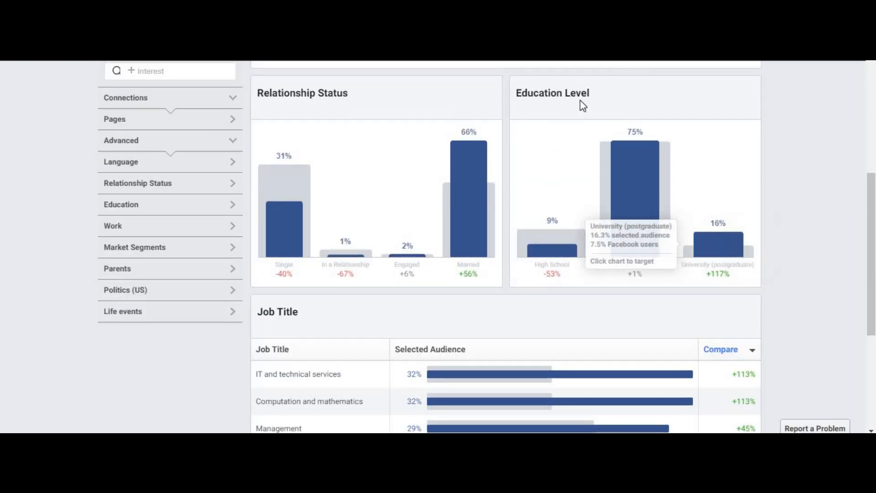
Examine the leading Job Title rows, comparing the IT and technical services share with all Facebook users
scroll(672, 209, down, 1)
scroll(639, 219, down, 3)
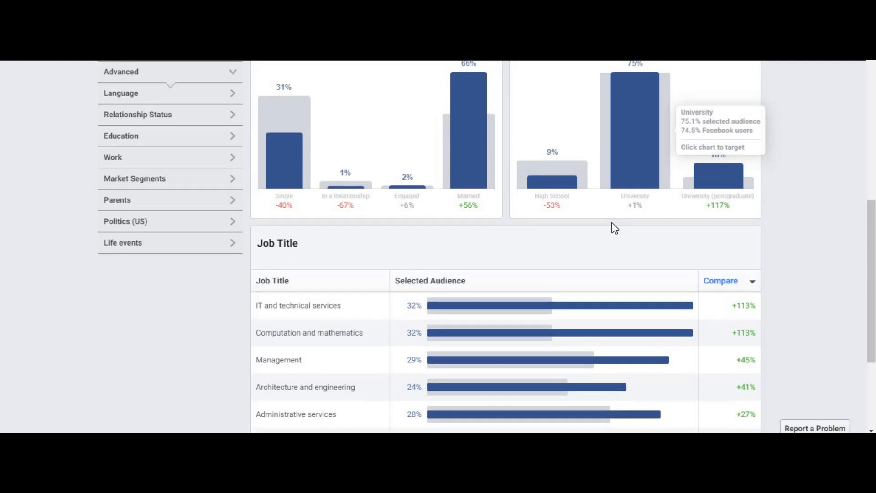
scroll(218, 253, up, 1)
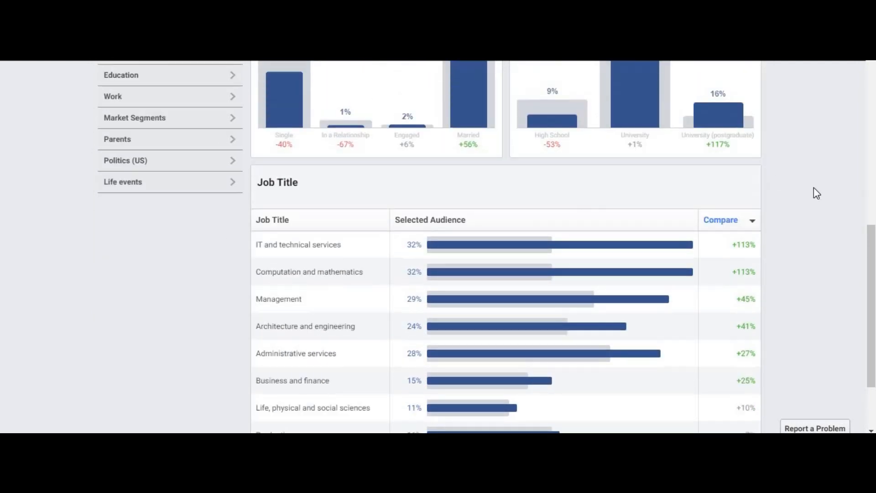
scroll(639, 219, up, 1)
mouse_move(263, 247)
mouse_down()
mouse_move(336, 256)
mouse_move(263, 248)
mouse_up()
click(298, 248)
click(317, 254)
scroll(231, 310, down, 1)
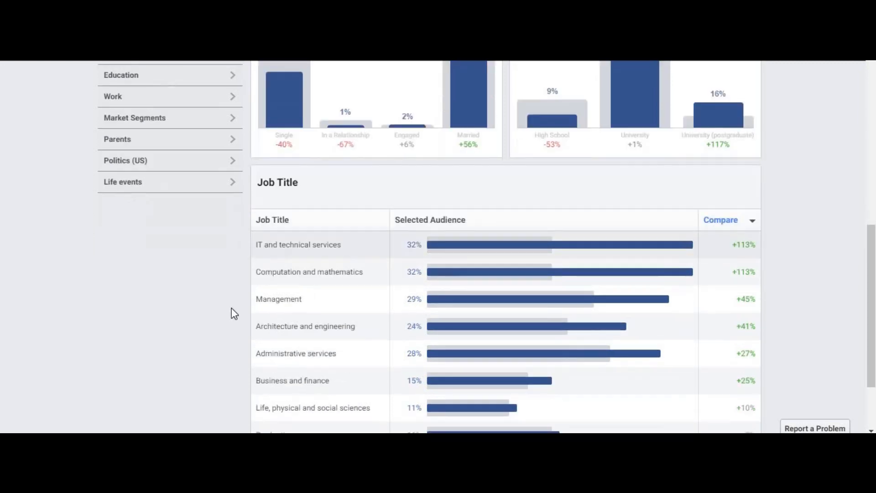
scroll(218, 292, down, 1)
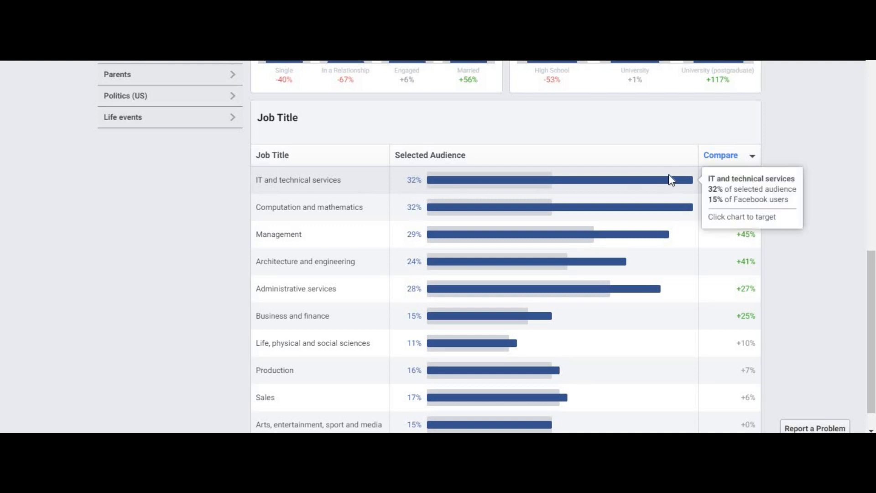
mouse_move(692, 185)
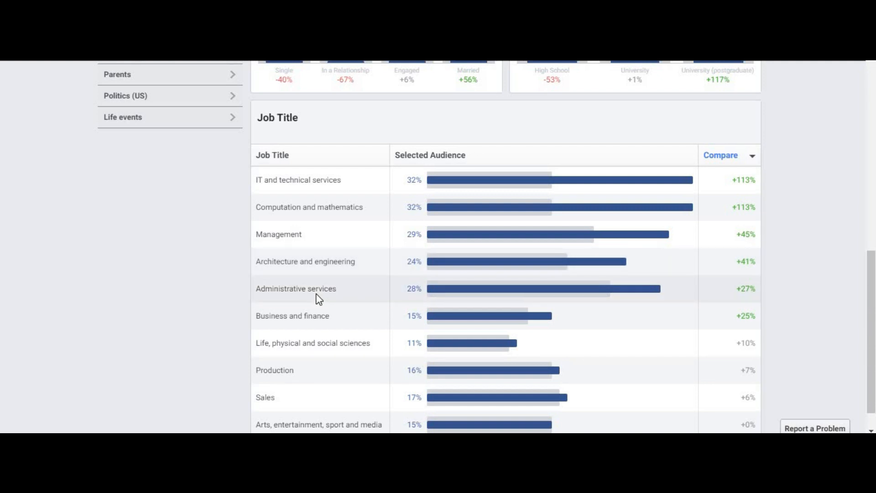
Examine the rest of the top ten job titles, focusing on the Administrative services row
scroll(320, 296, down, 1)
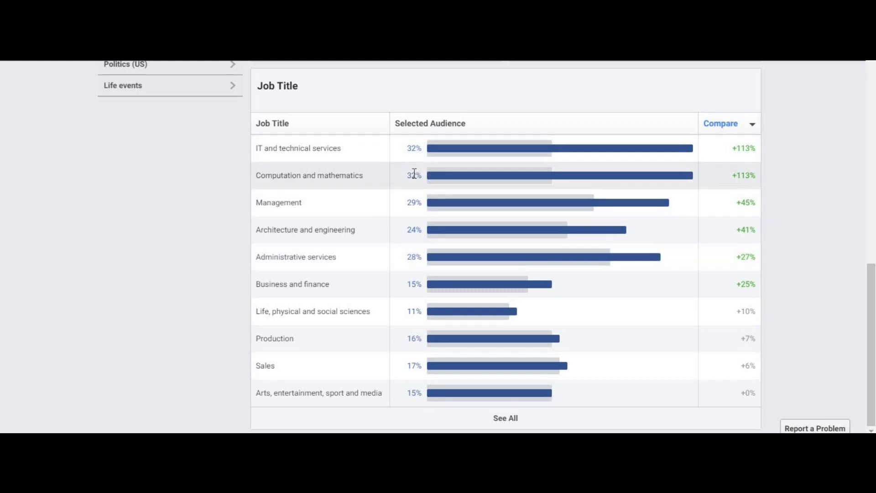
drag(339, 257, 252, 261)
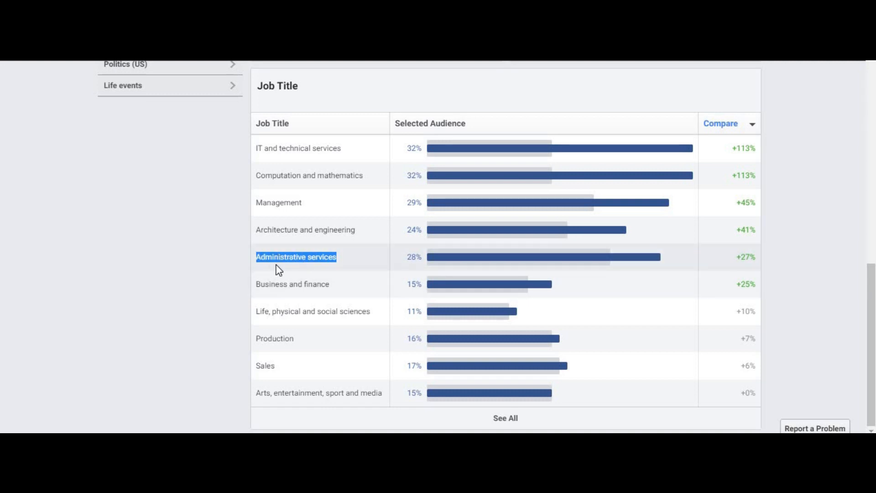
click(354, 265)
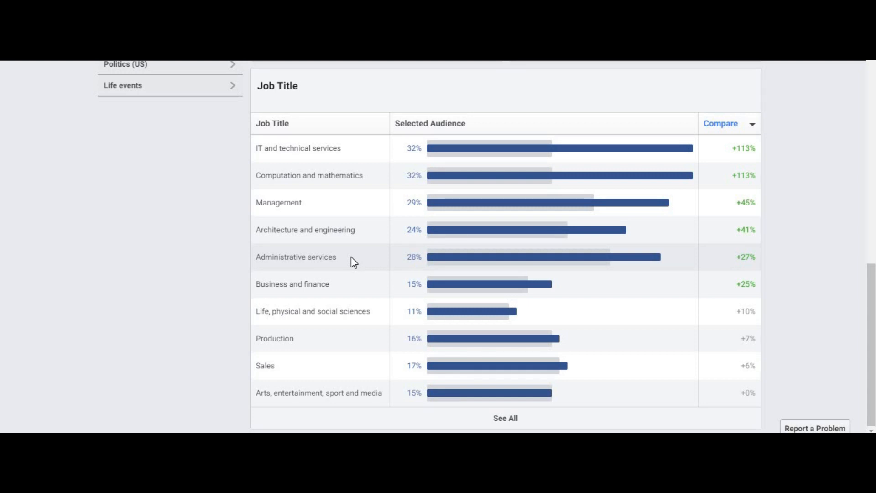
drag(338, 258, 256, 262)
click(335, 270)
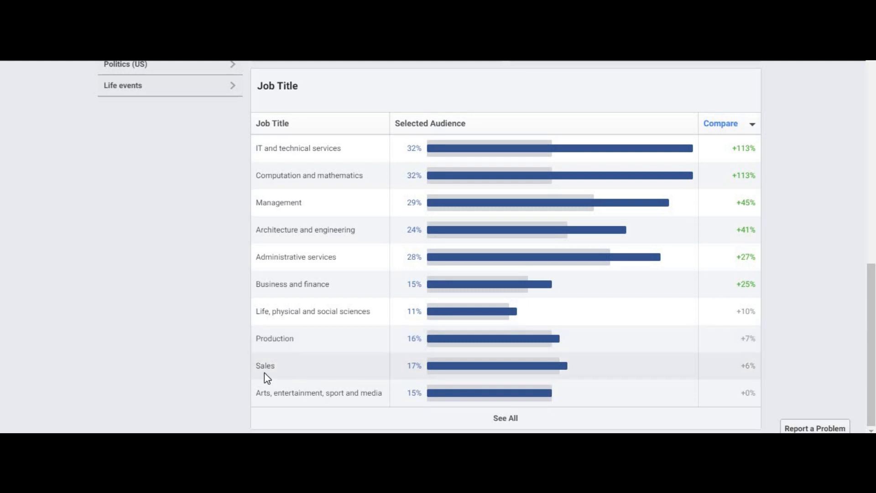
Expand the Job Title table to all entries and look through the additional occupations
click(505, 418)
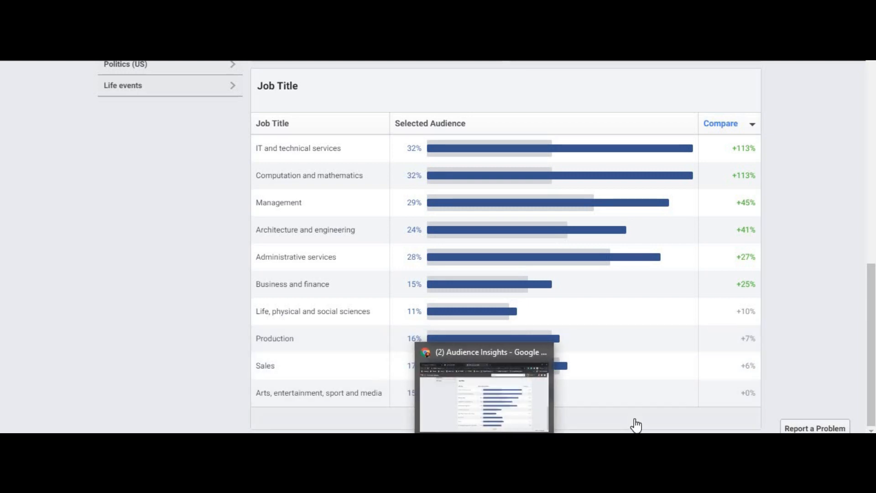
scroll(269, 324, down, 3)
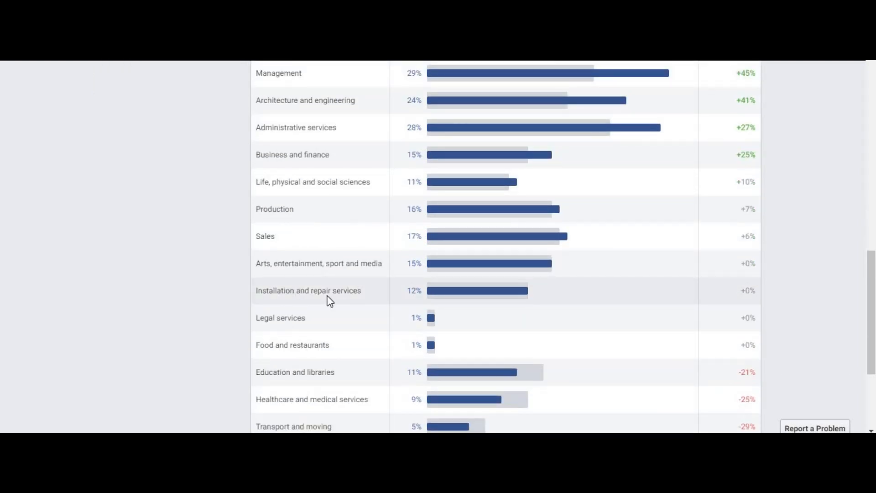
scroll(403, 296, down, 3)
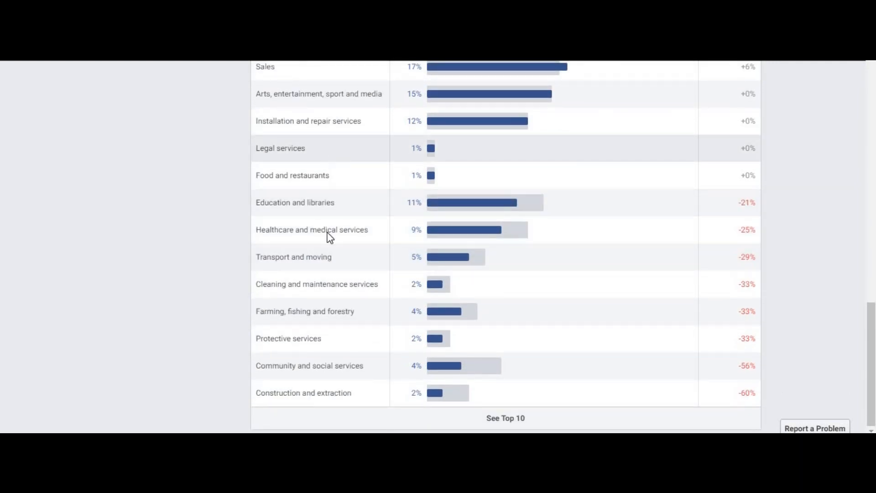
scroll(357, 399, up, 2)
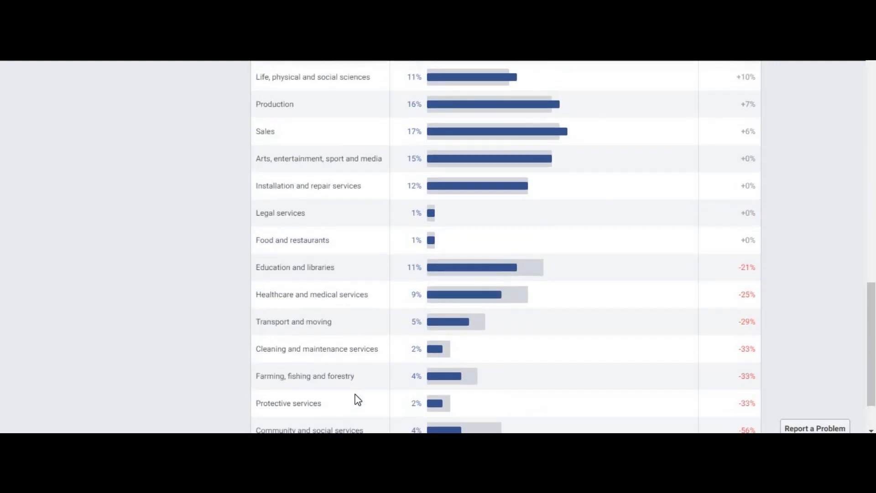
Review the whole Demographics report again, covering age and gender, relationship status, education level and job title
scroll(356, 398, up, 9)
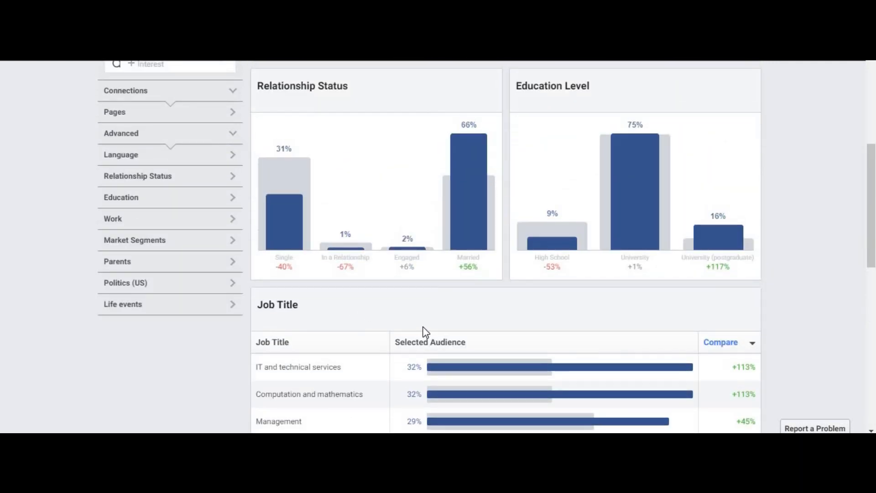
scroll(420, 335, down, 2)
scroll(420, 336, up, 9)
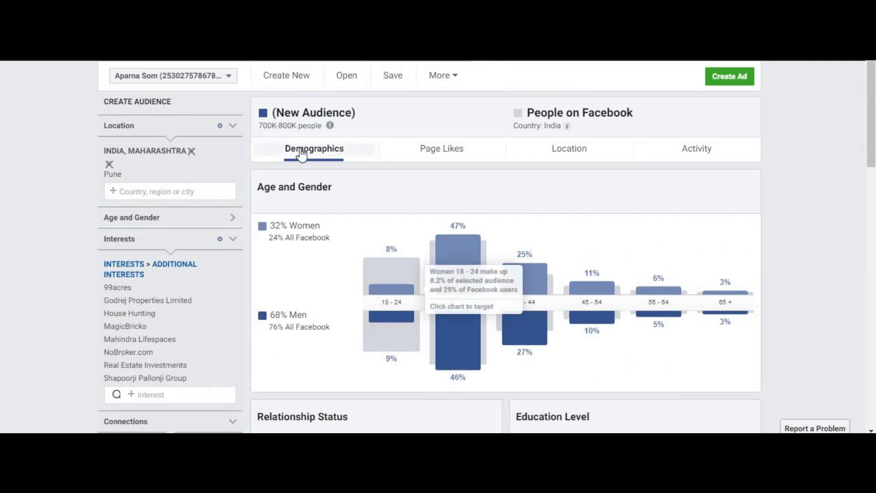
scroll(405, 196, down, 10)
scroll(336, 153, up, 2)
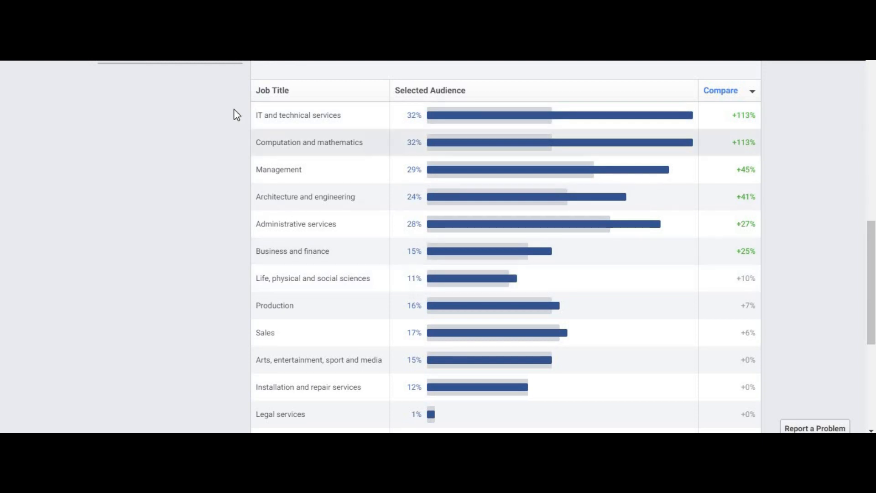
scroll(581, 313, up, 8)
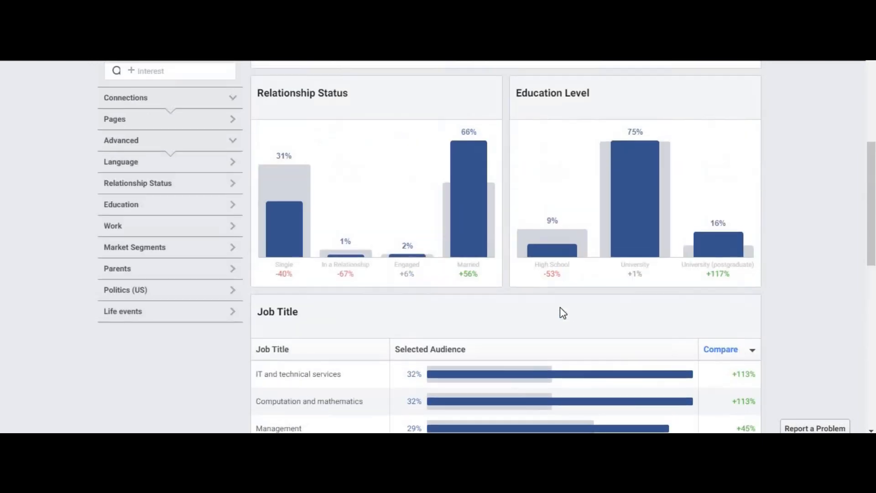
scroll(555, 314, down, 6)
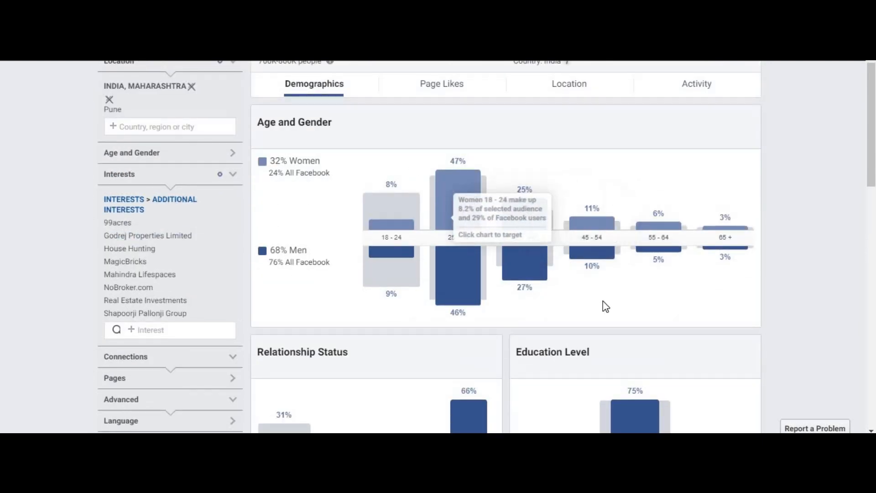
scroll(570, 305, up, 6)
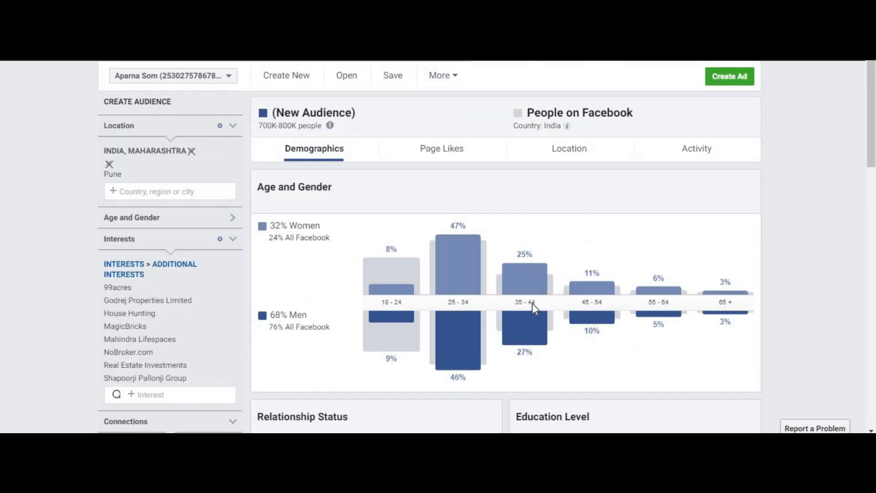
Check the Pune location and property-related interest filters against the demographic charts and job titles
scroll(533, 305, down, 1)
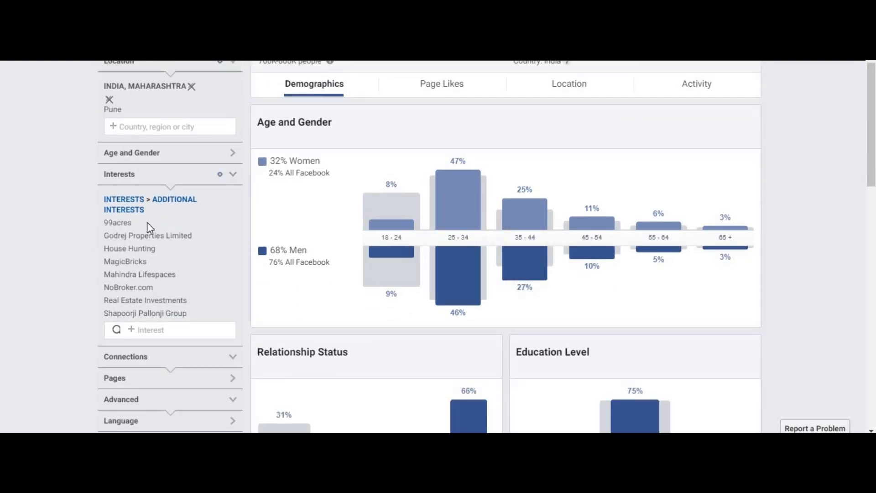
scroll(286, 135, up, 1)
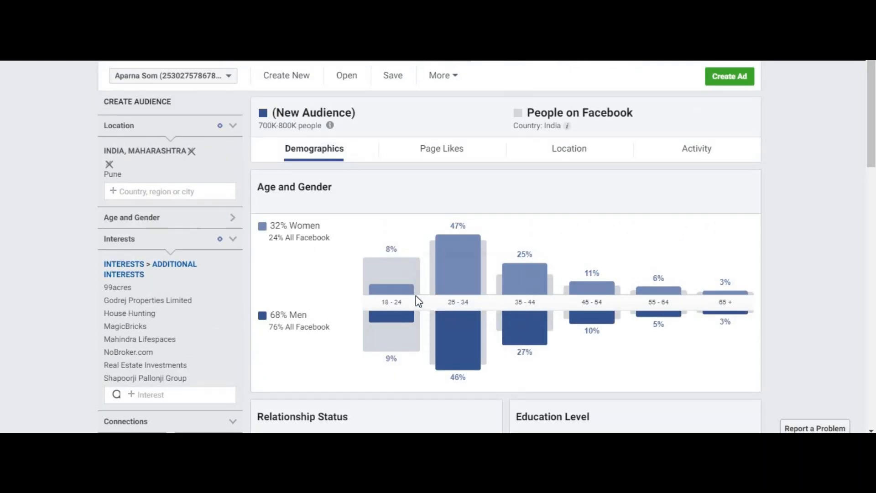
scroll(417, 298, down, 2)
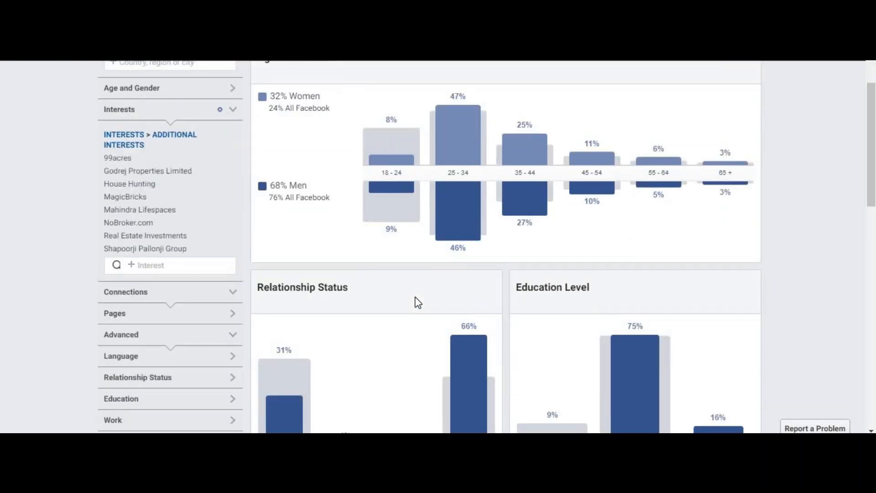
scroll(234, 232, up, 2)
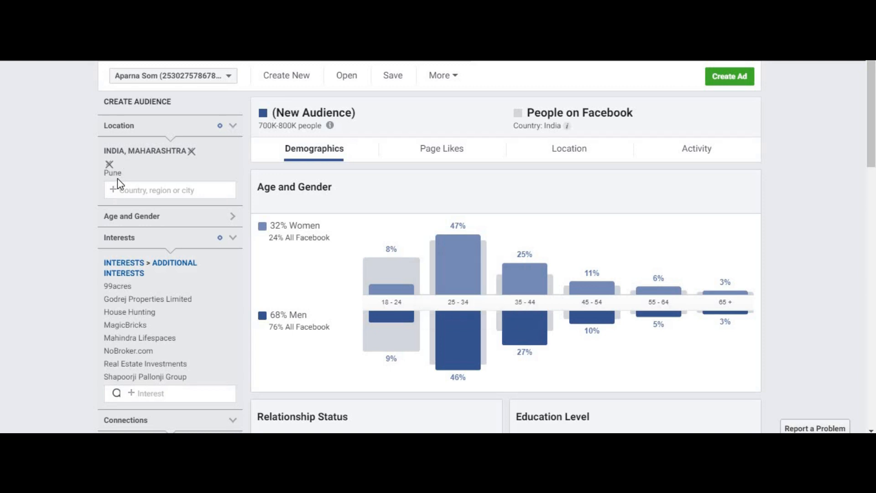
mouse_move(152, 313)
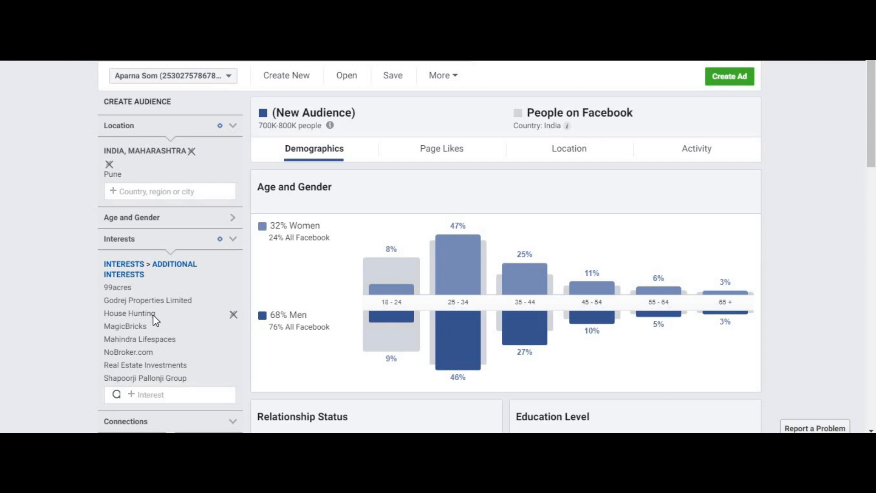
scroll(153, 314, down, 1)
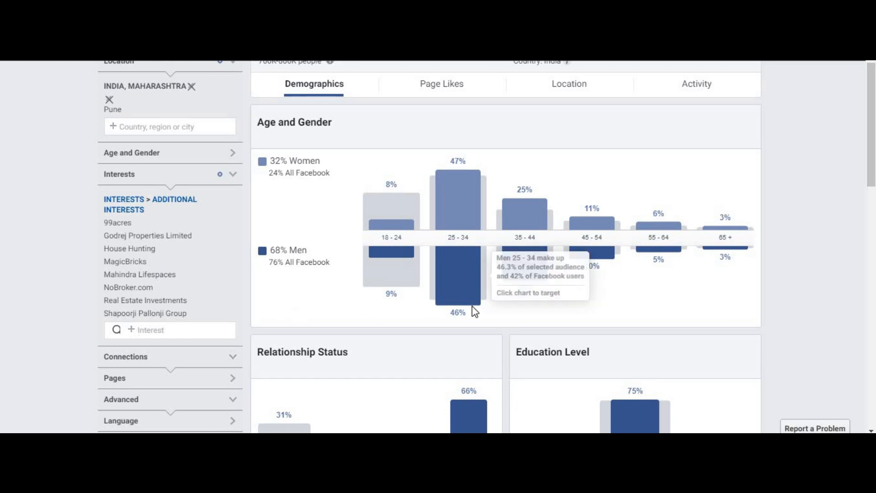
scroll(466, 312, down, 2)
scroll(598, 274, down, 8)
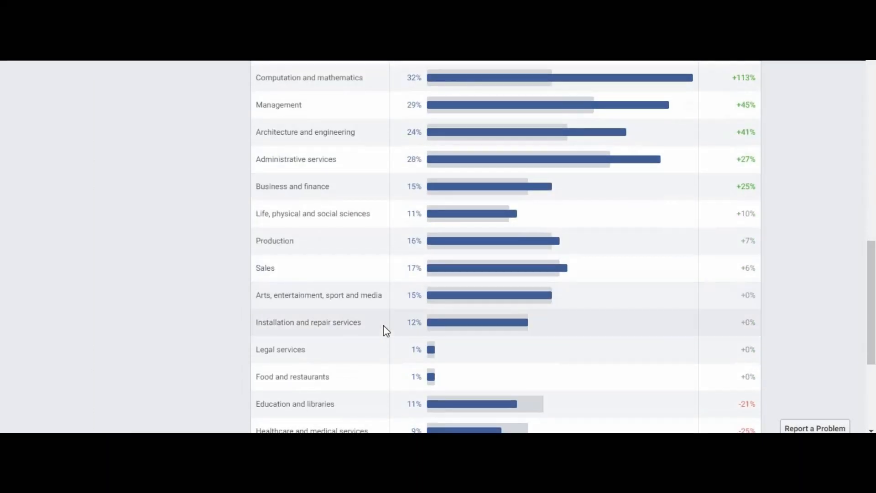
scroll(384, 329, up, 4)
scroll(383, 330, up, 10)
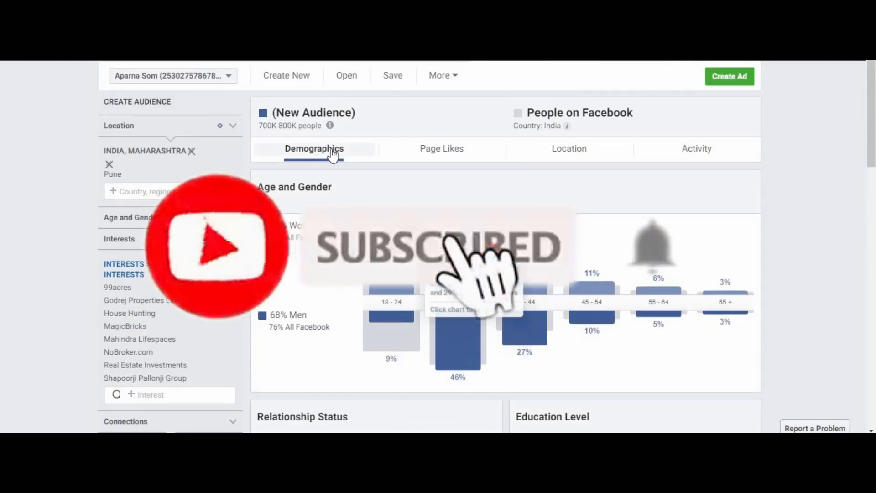
Show the audience's Page Likes by top category and view the Kolte Patil Developers Ltd page listed under Property developer
click(444, 152)
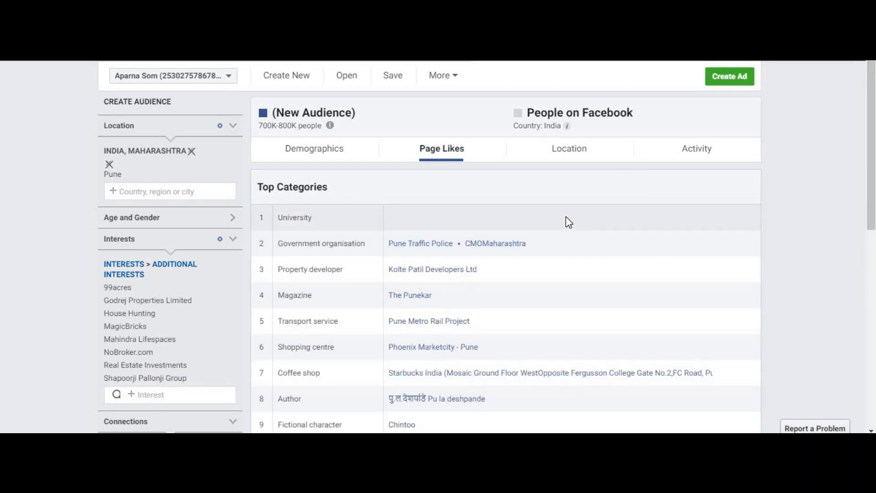
scroll(365, 247, down, 2)
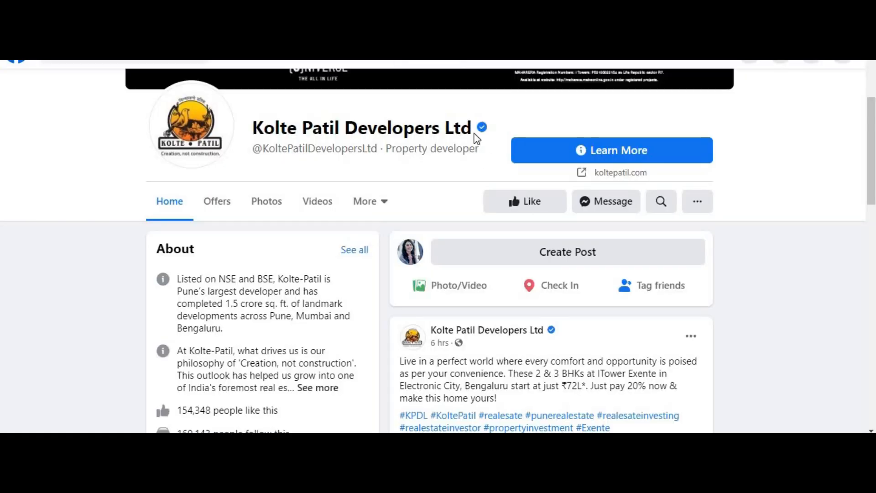
Look through the recent posts and page details on the Kolte Patil Developers Ltd Facebook page
scroll(446, 280, down, 5)
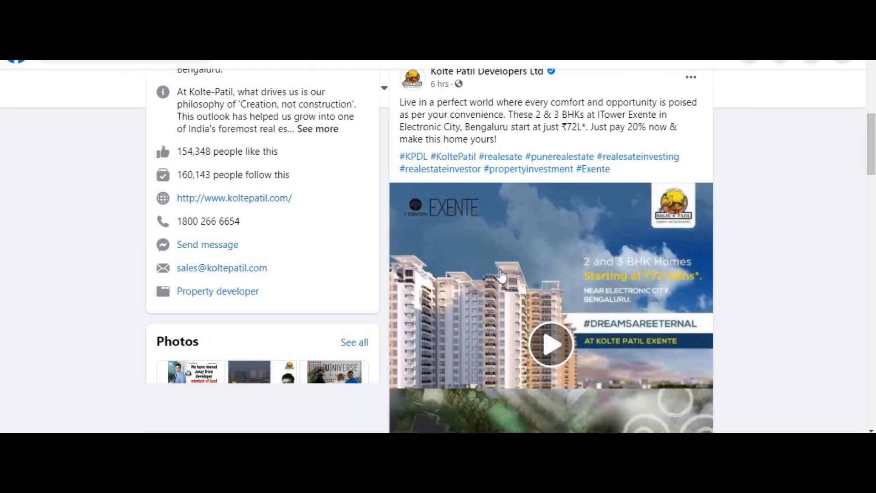
scroll(763, 287, down, 15)
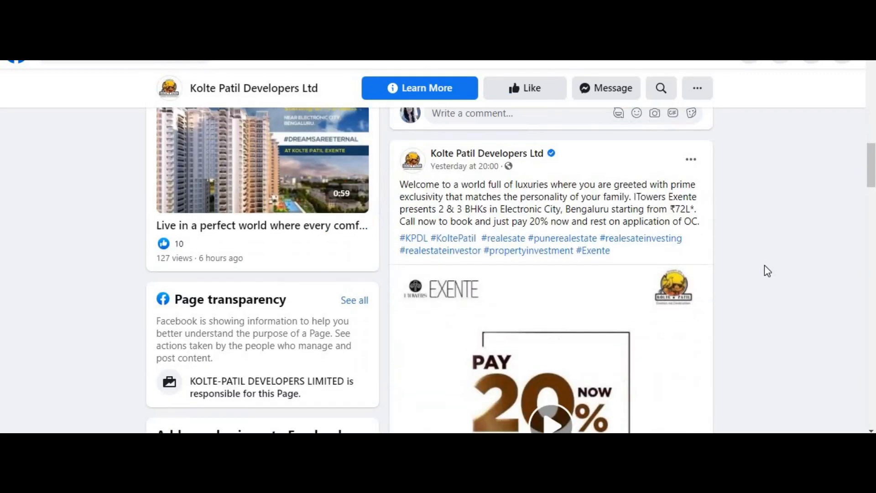
scroll(715, 197, down, 4)
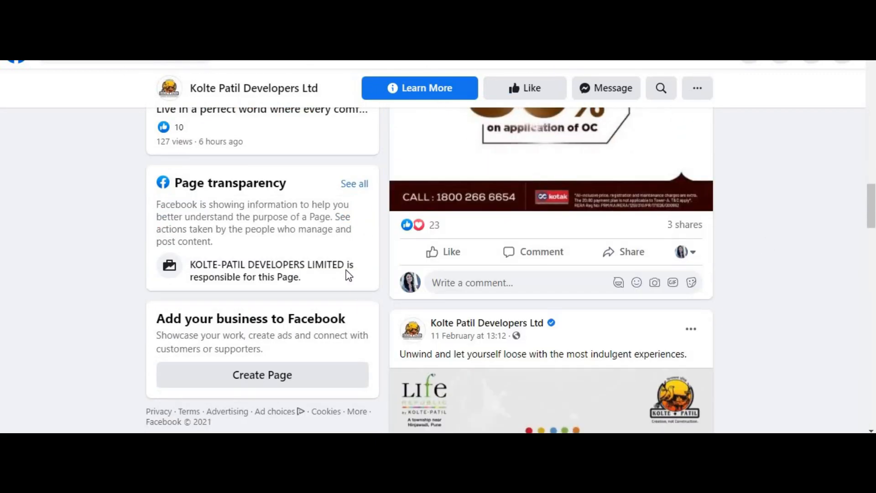
scroll(347, 270, down, 6)
scroll(405, 260, down, 3)
scroll(480, 249, down, 5)
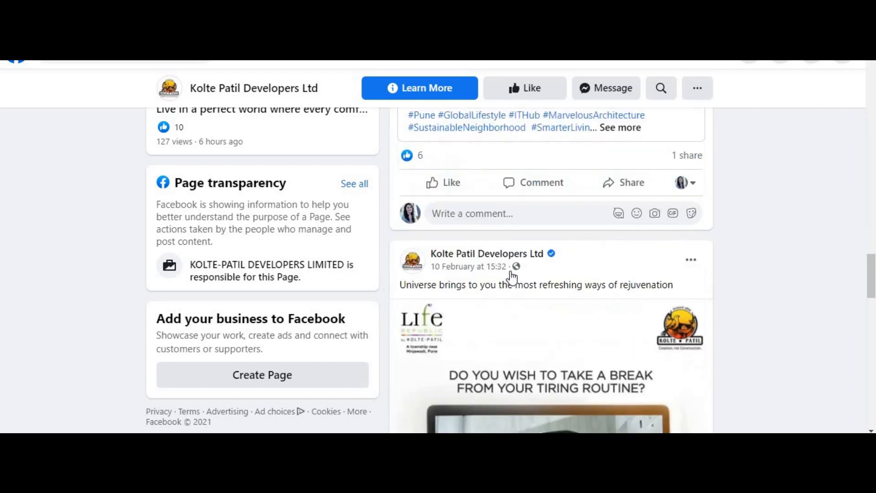
scroll(415, 253, down, 15)
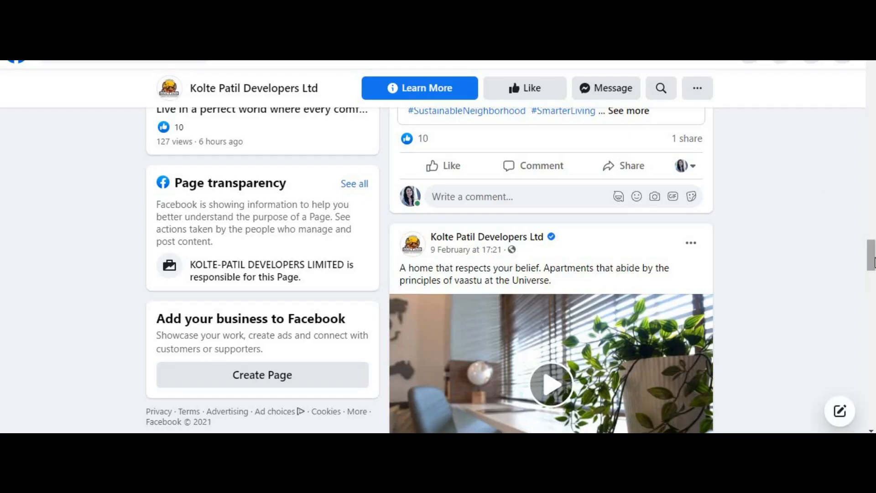
Check how many people like the Kolte Patil Developers Ltd page in its About section and review the page header
drag(873, 260, 872, 73)
drag(185, 297, 195, 299)
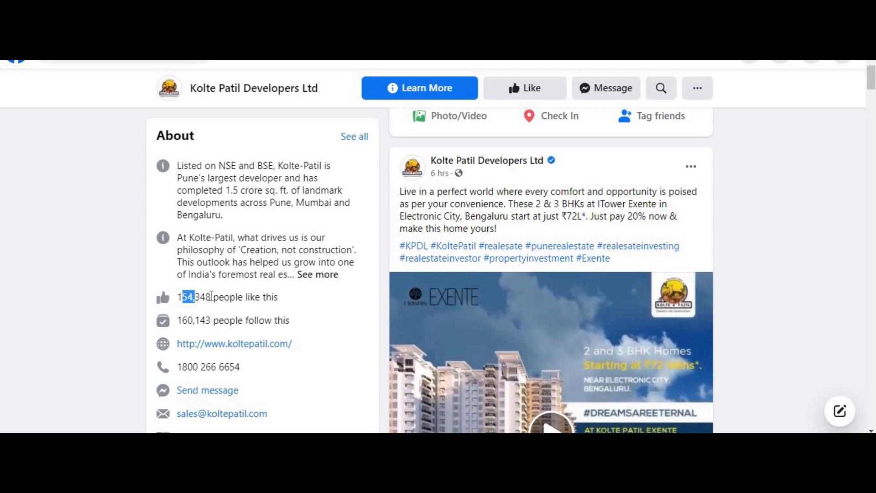
click(239, 314)
scroll(403, 212, up, 1)
scroll(468, 228, up, 4)
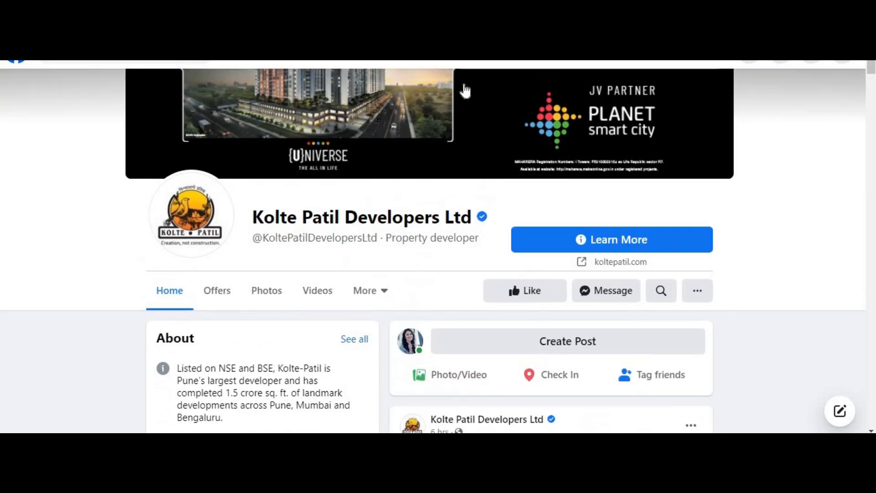
scroll(478, 195, down, 2)
scroll(476, 197, down, 10)
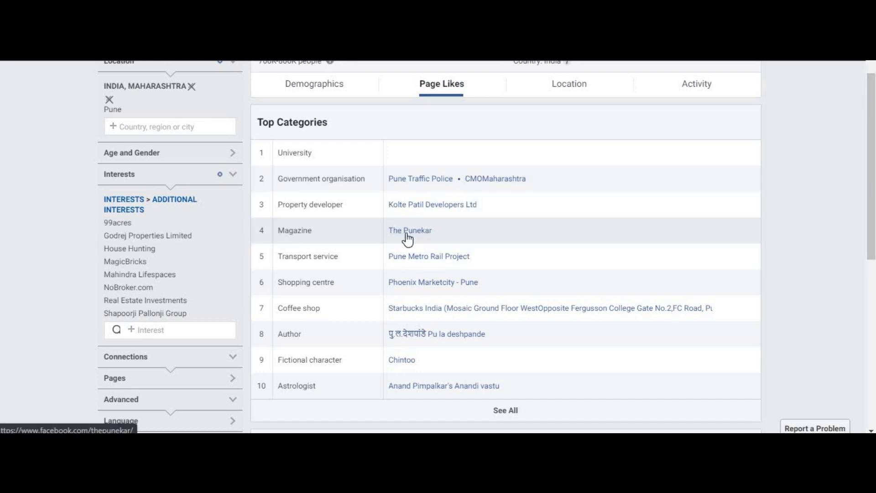
Review the first ten page categories in Audience Insights and expand the Top Categories table to all entries
scroll(368, 244, down, 2)
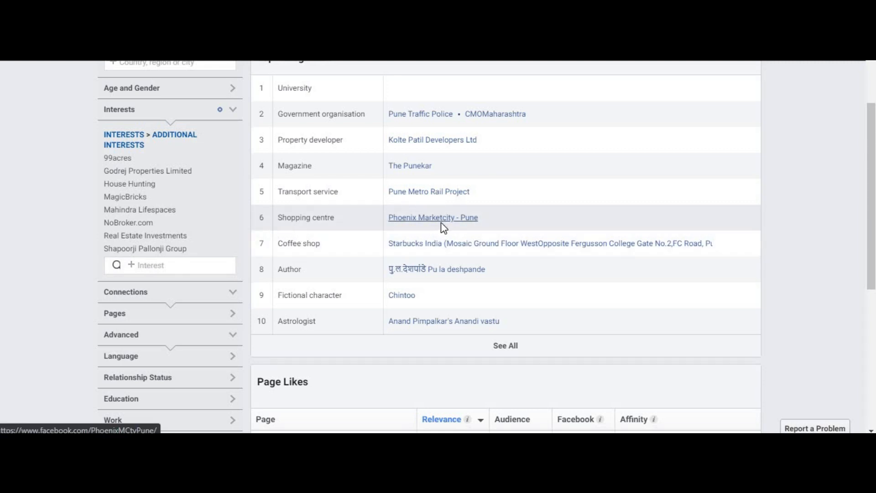
scroll(441, 223, down, 2)
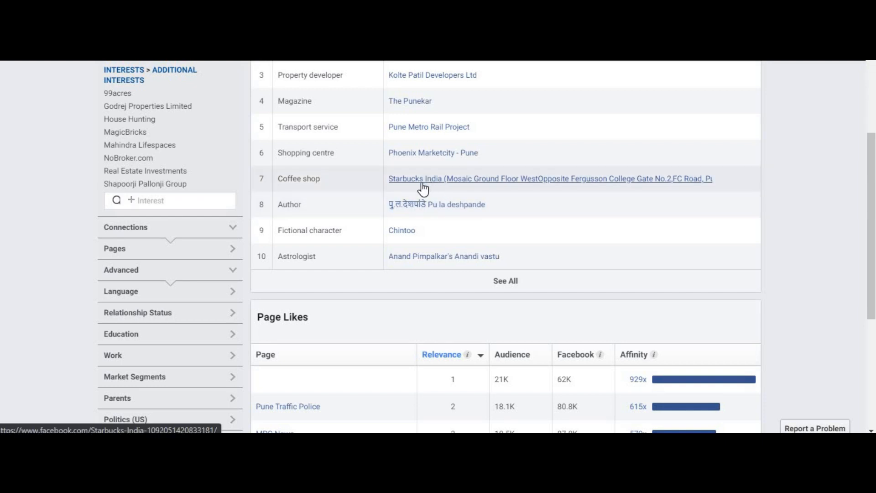
click(511, 284)
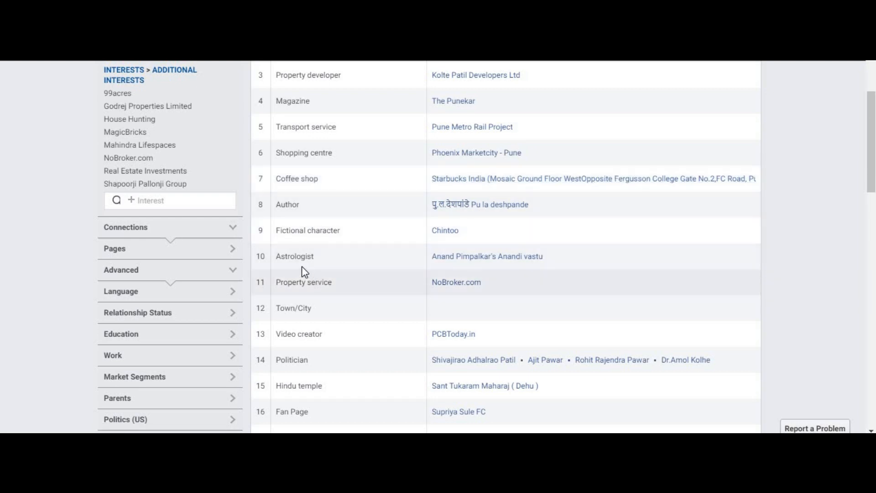
Examine the Property service category and its NoBroker.com page in the expanded Top Categories table
scroll(294, 281, down, 1)
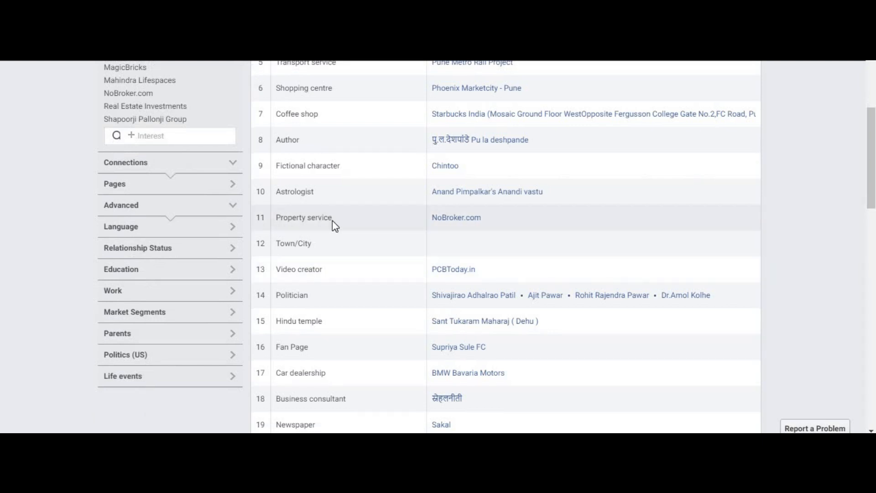
triple_click(286, 228)
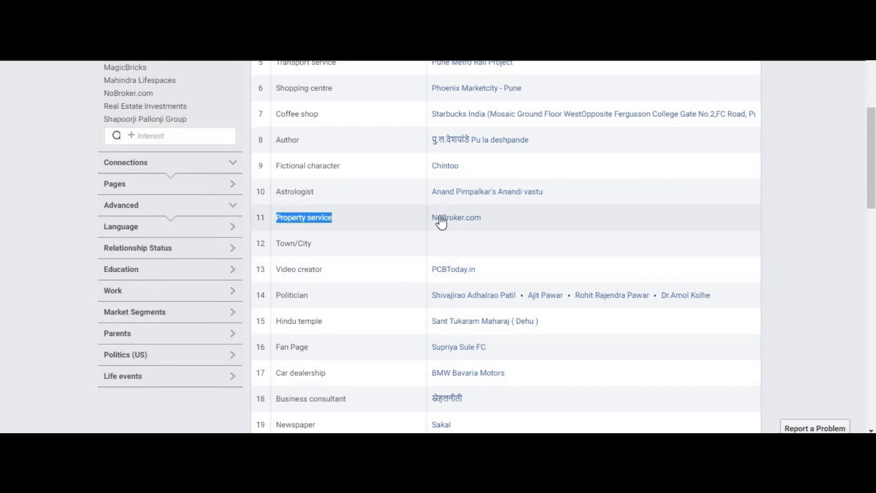
click(813, 242)
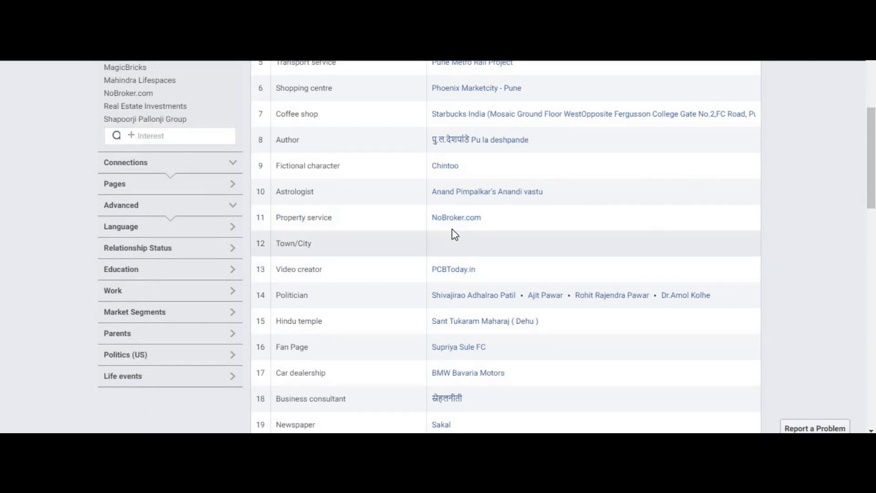
scroll(494, 237, up, 1)
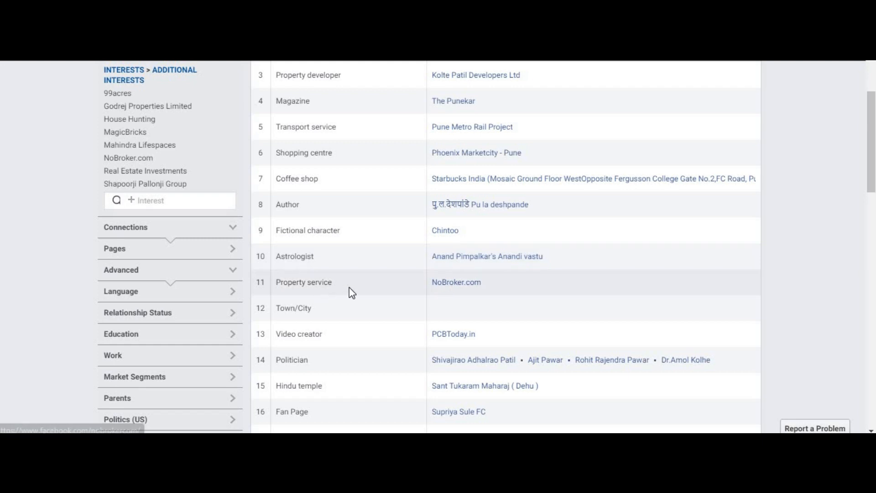
scroll(350, 248, down, 2)
scroll(349, 249, down, 1)
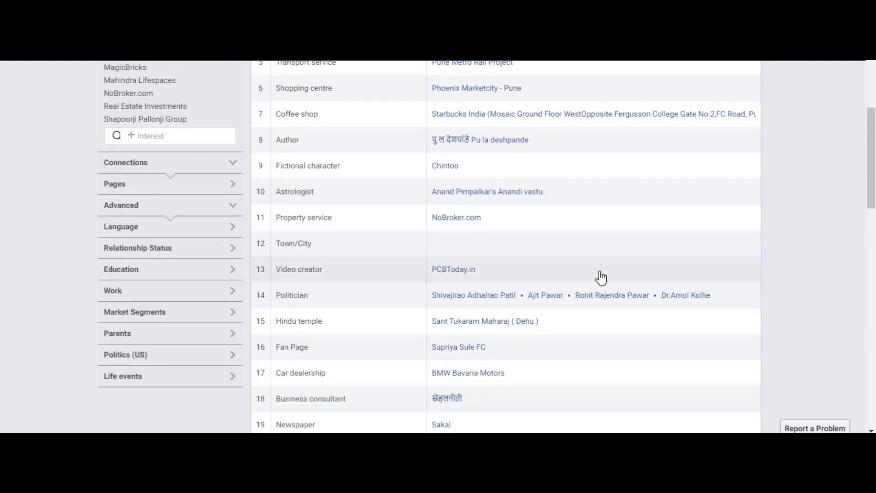
Look through the remaining Top Categories down to TV channel and back up to the Car dealership entry
scroll(629, 304, down, 5)
scroll(450, 280, down, 3)
scroll(453, 284, down, 3)
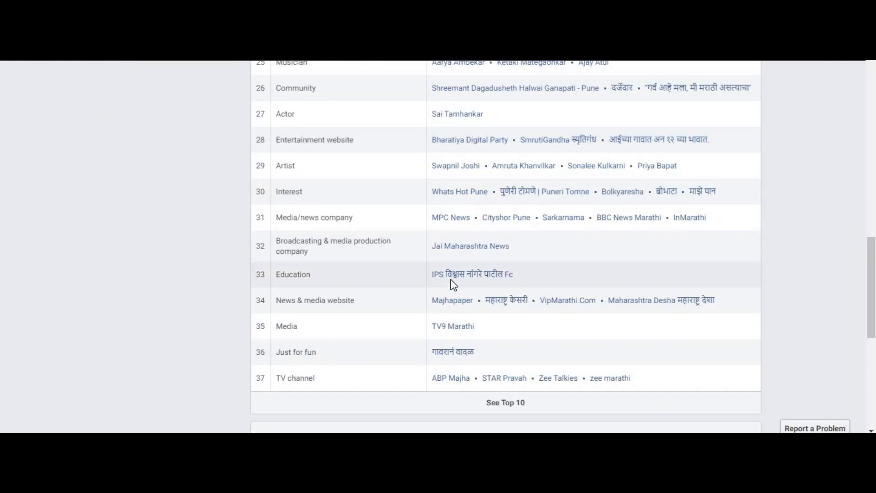
scroll(455, 284, up, 7)
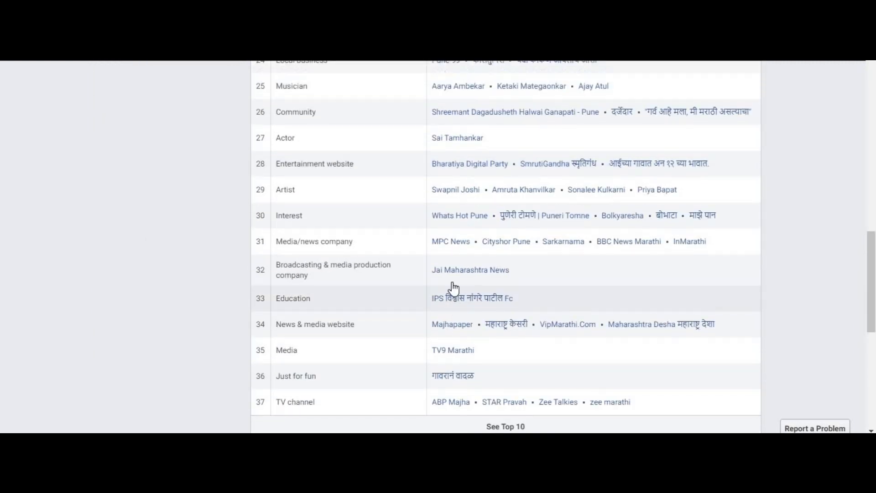
scroll(452, 290, down, 4)
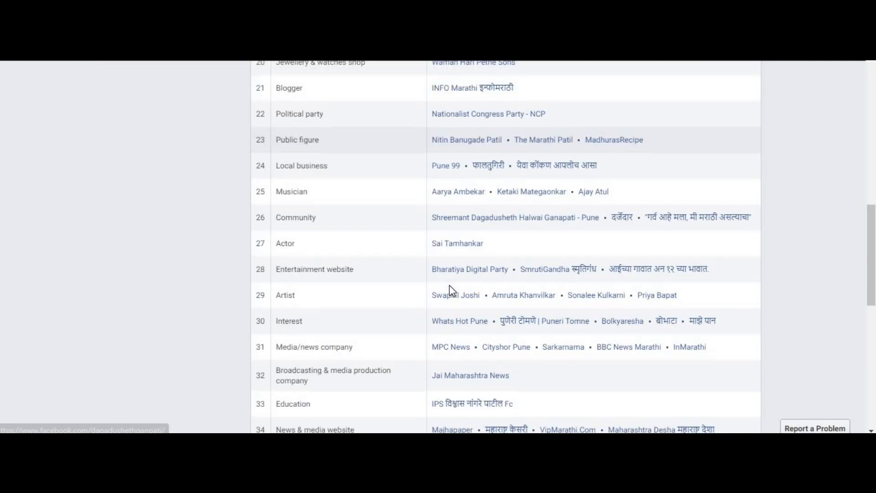
scroll(452, 290, up, 2)
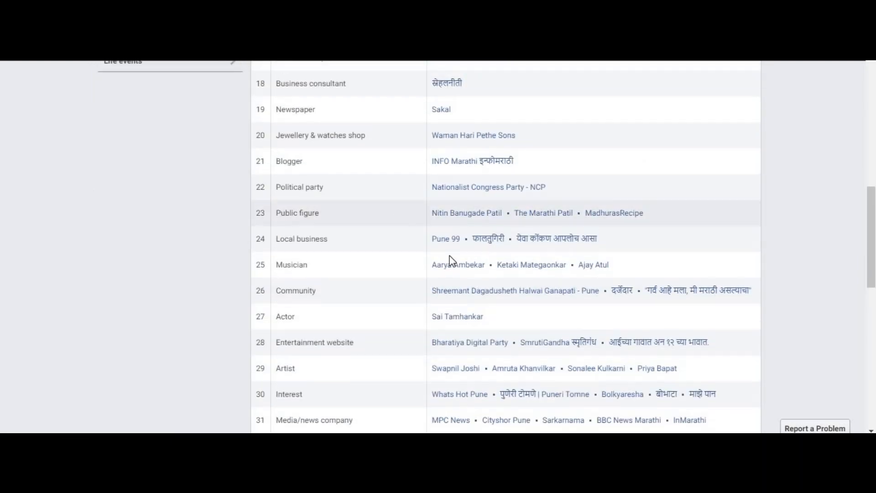
scroll(451, 260, up, 3)
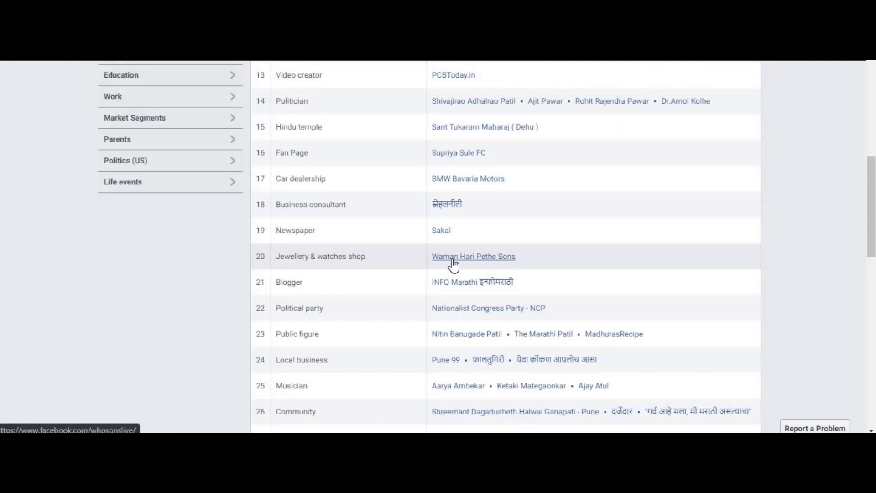
scroll(566, 259, up, 2)
scroll(568, 253, up, 3)
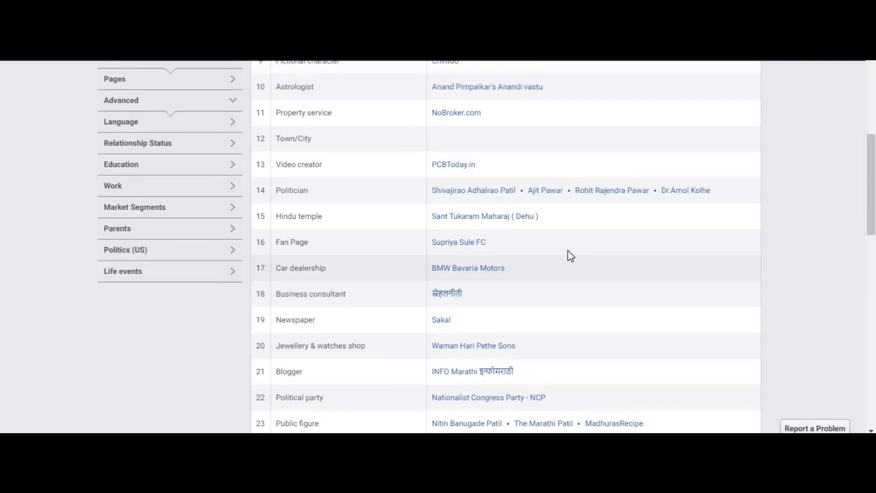
Examine the pages listed under the Politician category in the Top Categories table
scroll(365, 253, down, 1)
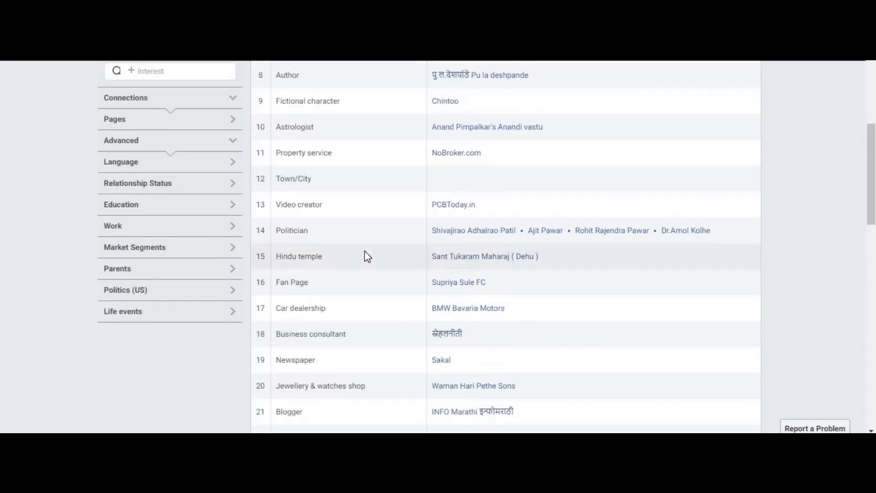
scroll(407, 194, down, 2)
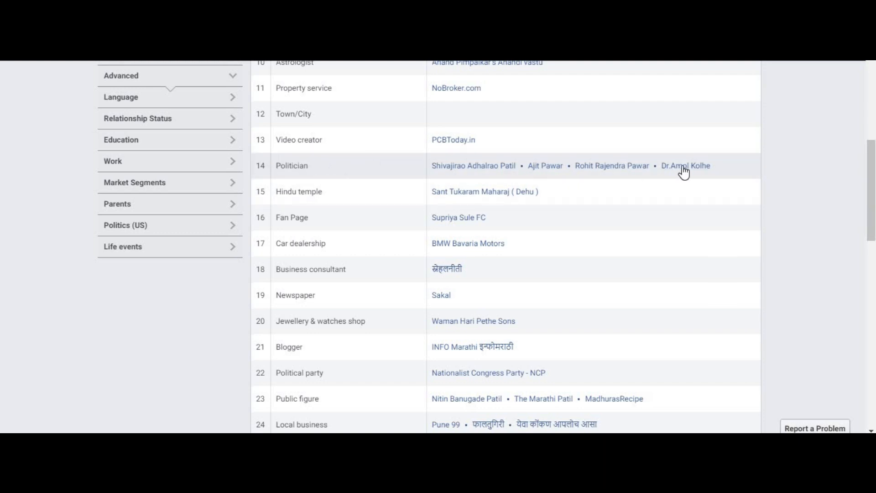
drag(733, 167, 538, 172)
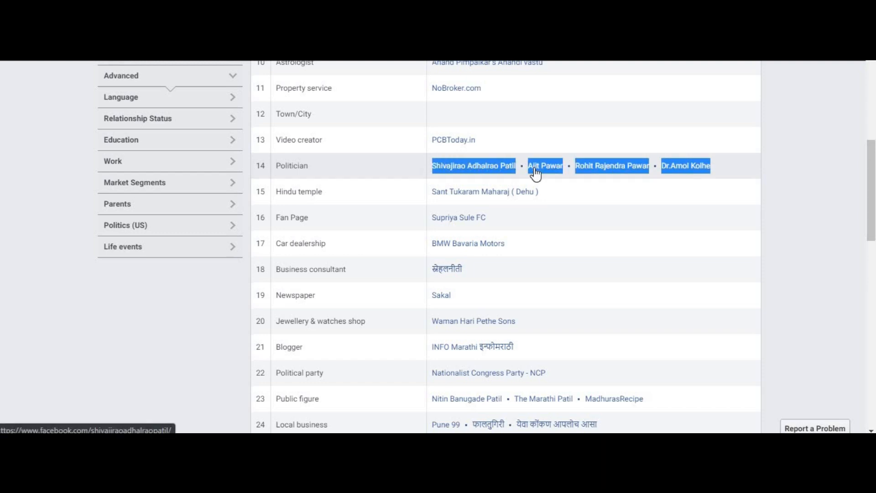
click(779, 166)
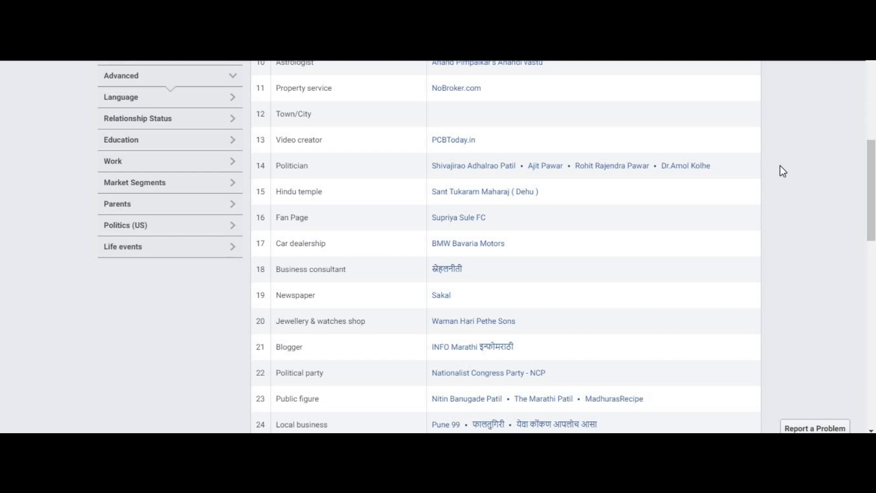
scroll(367, 204, down, 2)
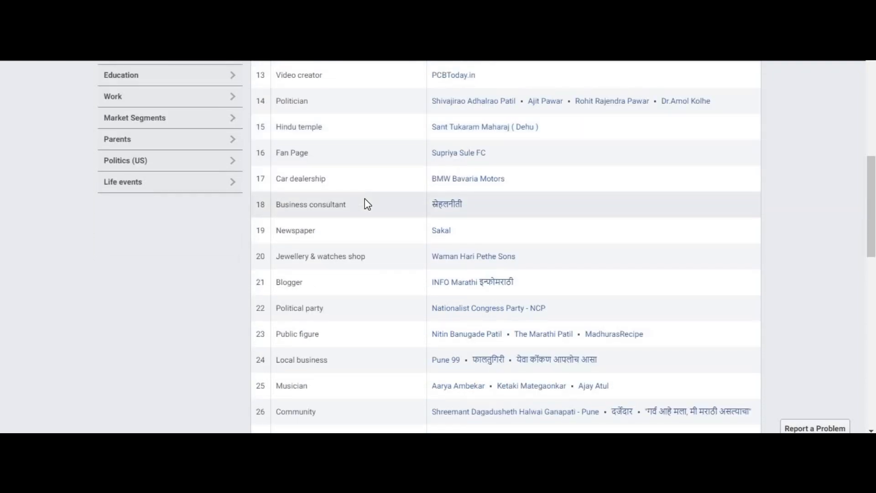
Review the liked page categories again, from Property developer and Author through to Musician and Community
scroll(365, 199, up, 6)
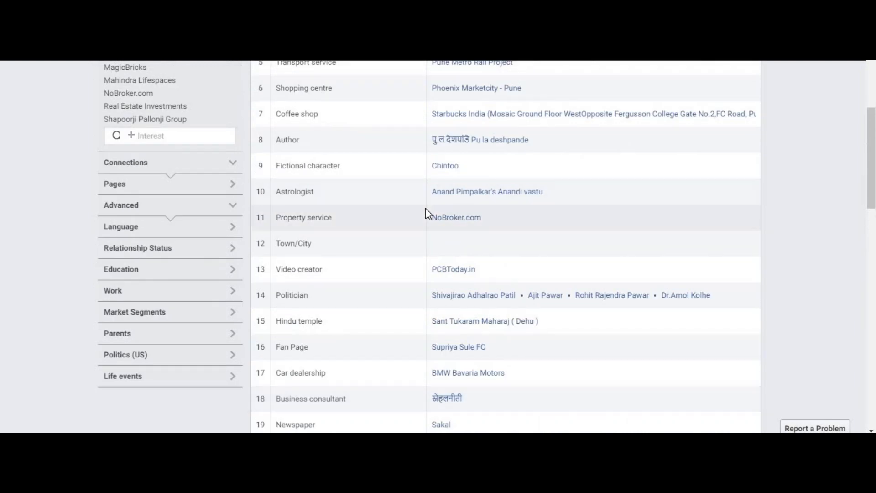
scroll(425, 207, up, 2)
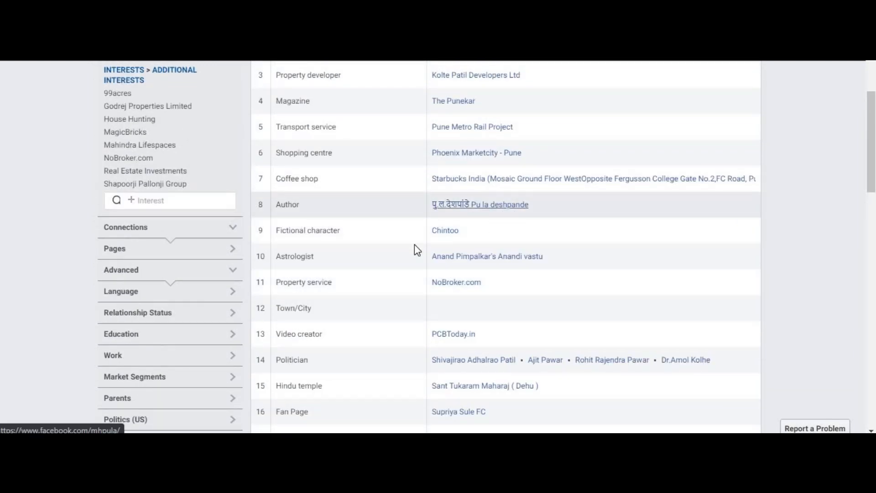
scroll(398, 246, down, 2)
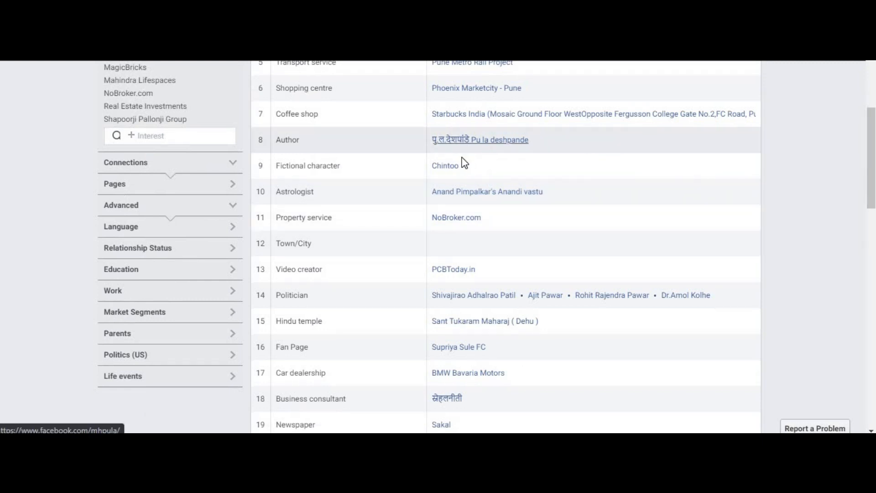
scroll(421, 205, down, 2)
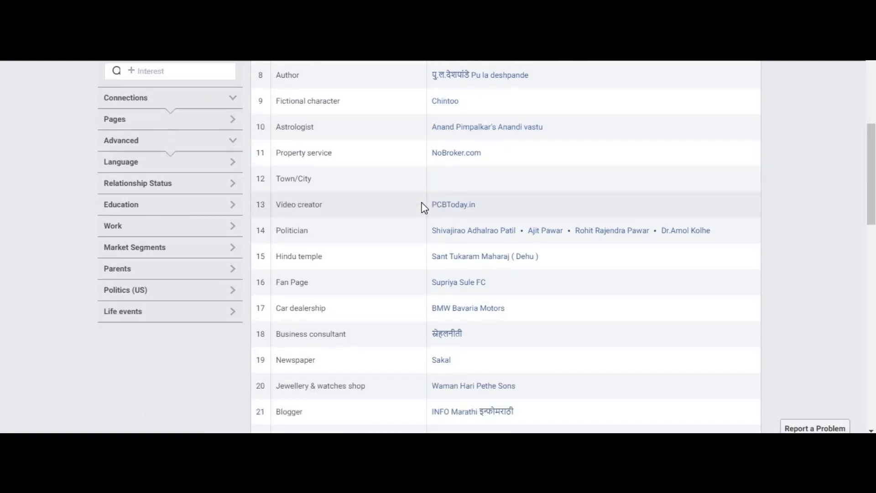
scroll(421, 204, down, 4)
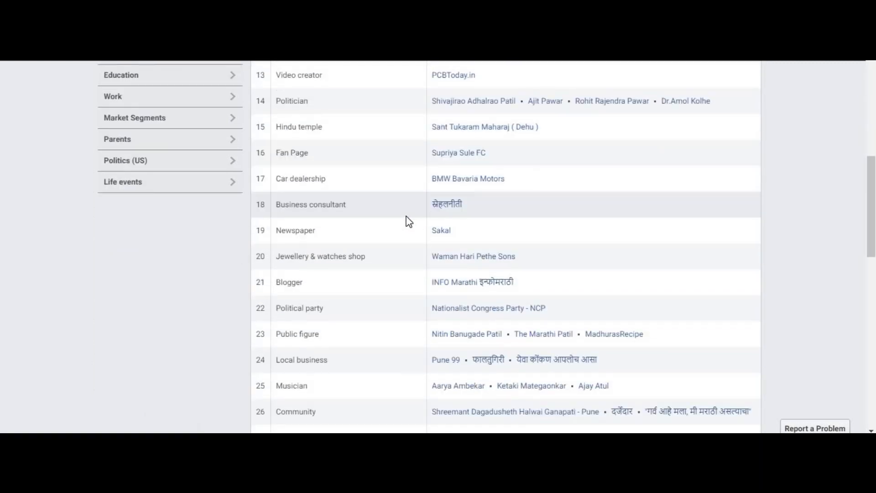
scroll(413, 222, down, 2)
scroll(407, 218, down, 4)
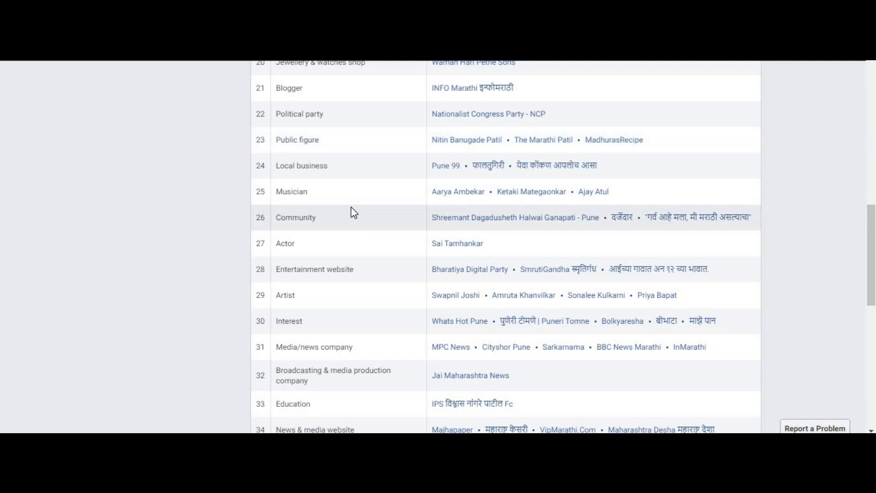
Examine the pages listed under the Artist category in the Top Categories table
scroll(351, 208, down, 2)
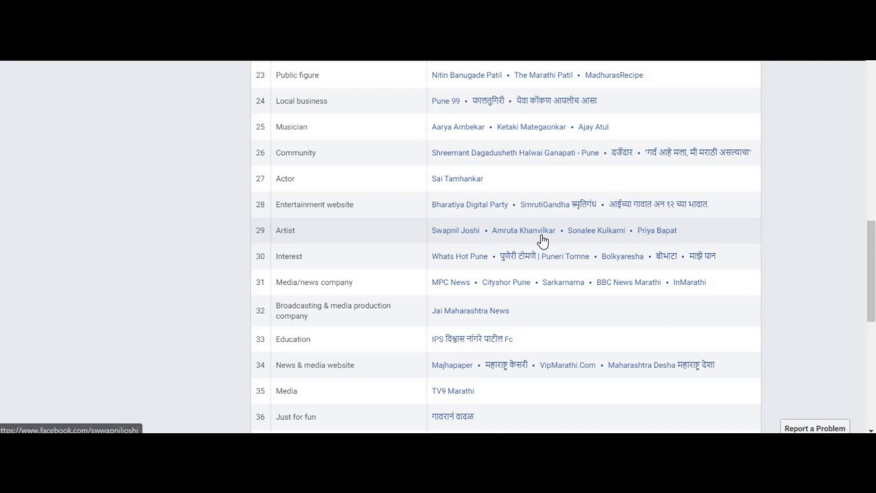
drag(747, 233, 429, 231)
click(843, 208)
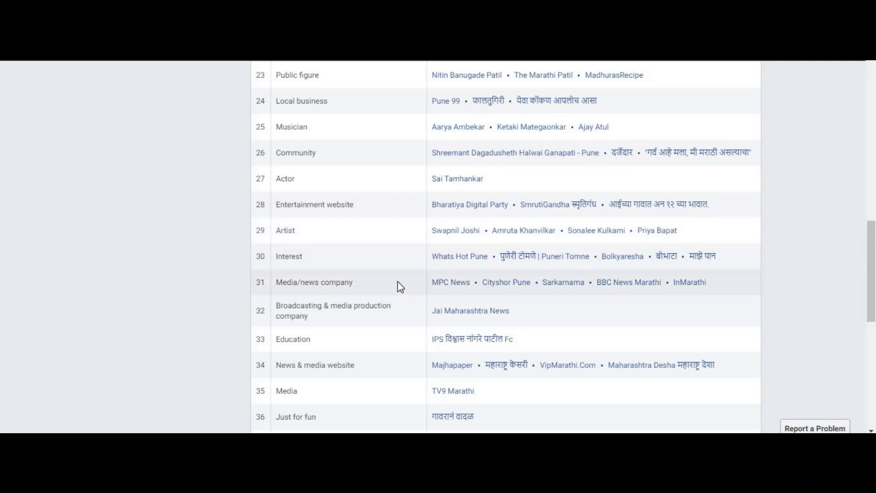
Look through the last liked page categories down to TV channel and return to the first entries of the Top Categories table
scroll(398, 281, down, 3)
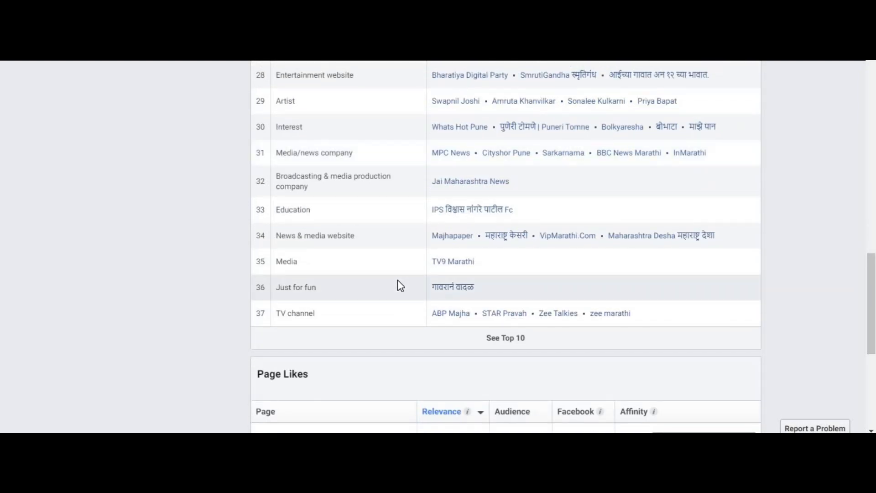
scroll(397, 282, up, 1)
scroll(396, 281, up, 13)
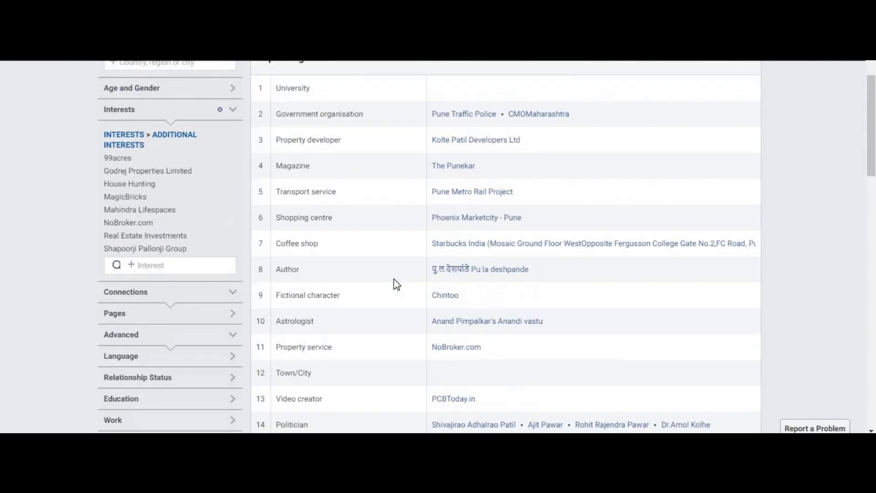
scroll(387, 269, up, 3)
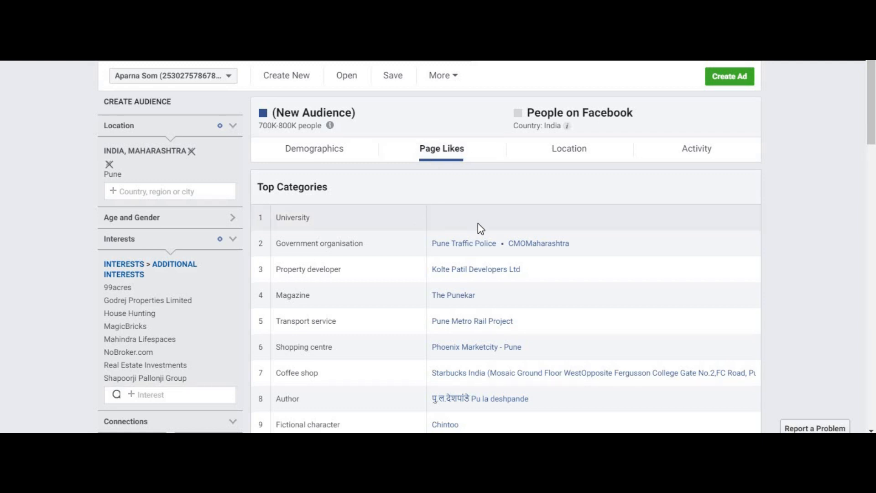
scroll(478, 222, down, 2)
scroll(370, 172, up, 2)
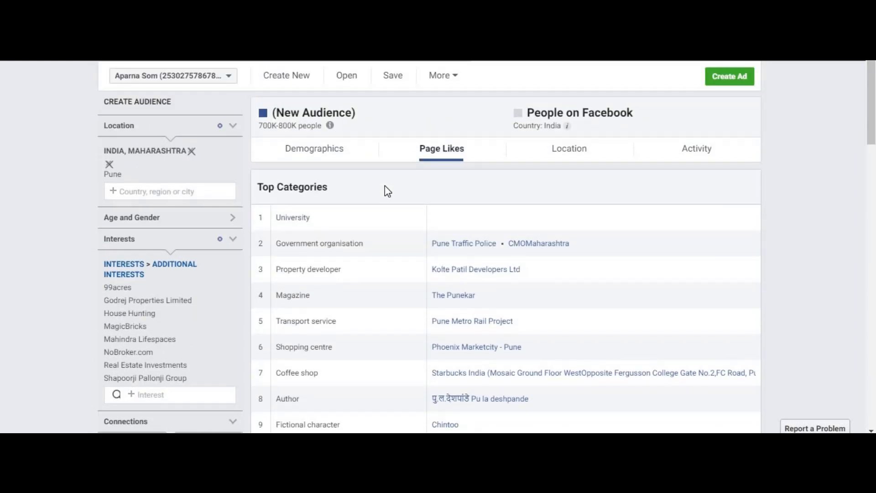
scroll(387, 191, down, 2)
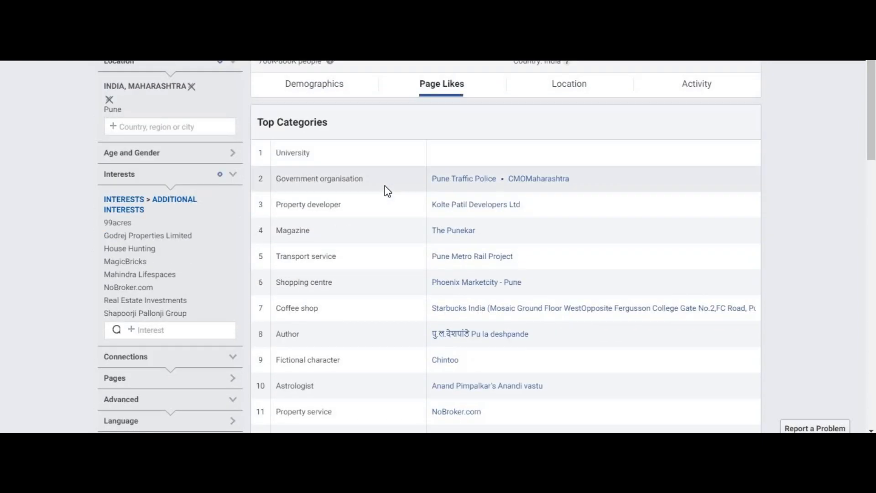
scroll(385, 187, up, 2)
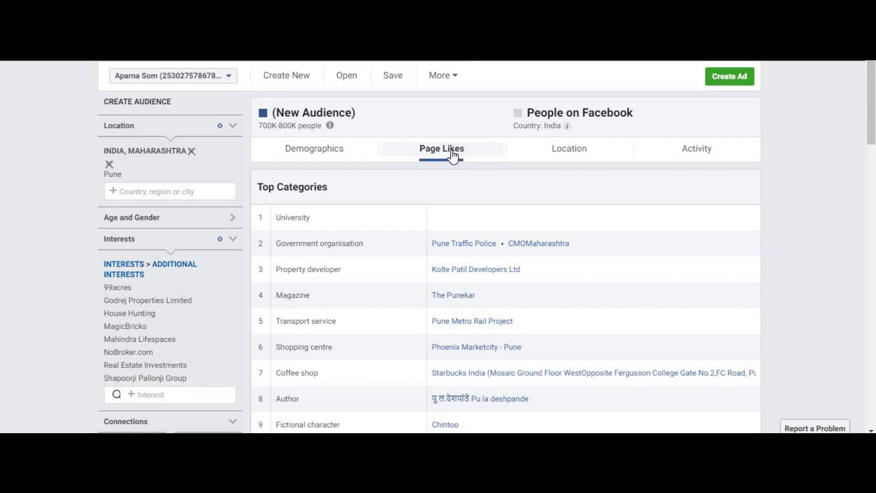
Show the audience's Location insights and examine the Pune, Maharashtra row in the Top Towns/Cities table
click(330, 125)
click(488, 156)
click(581, 156)
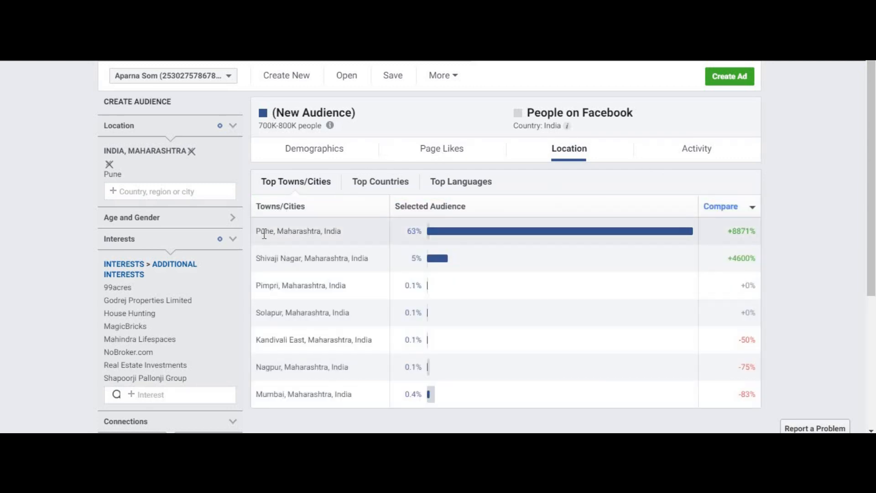
drag(258, 230, 731, 239)
click(328, 234)
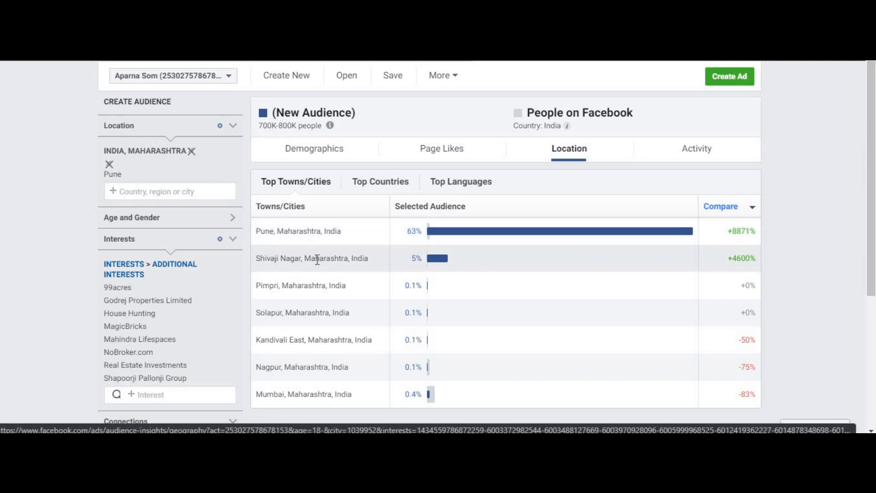
Compare the selected audience shares of the other towns and cities, from Shivaji Nagar and Pimpri through to Mumbai
scroll(317, 256, down, 3)
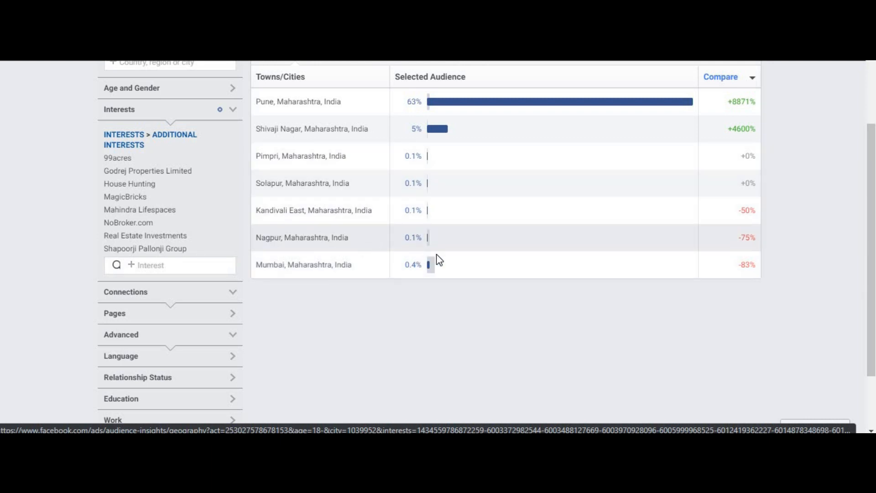
scroll(441, 259, up, 1)
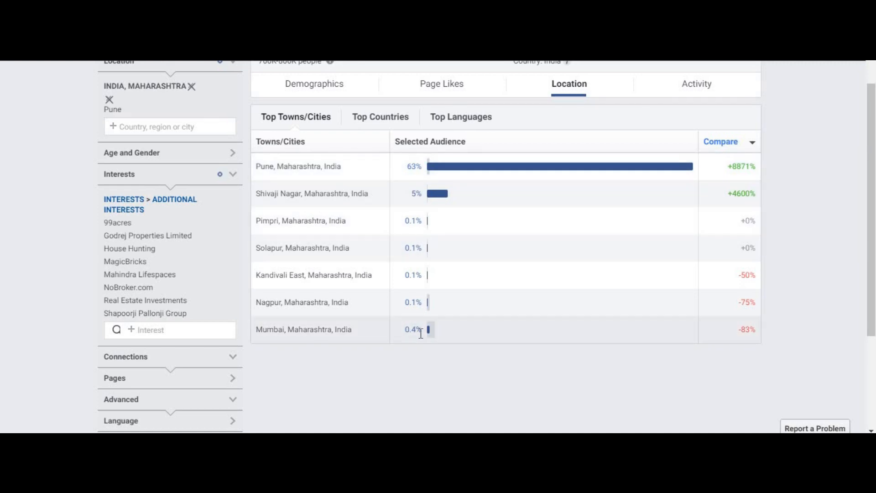
scroll(420, 333, up, 2)
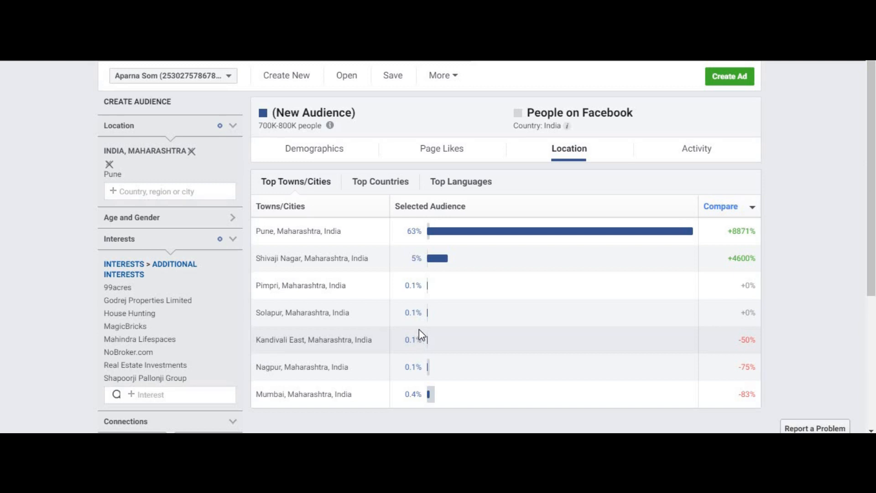
scroll(665, 356, down, 2)
scroll(587, 344, up, 2)
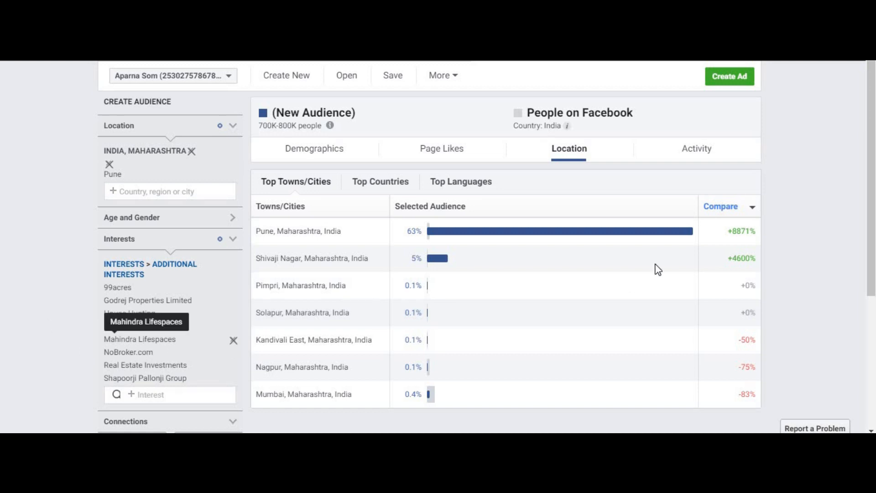
scroll(502, 288, down, 3)
scroll(338, 308, up, 3)
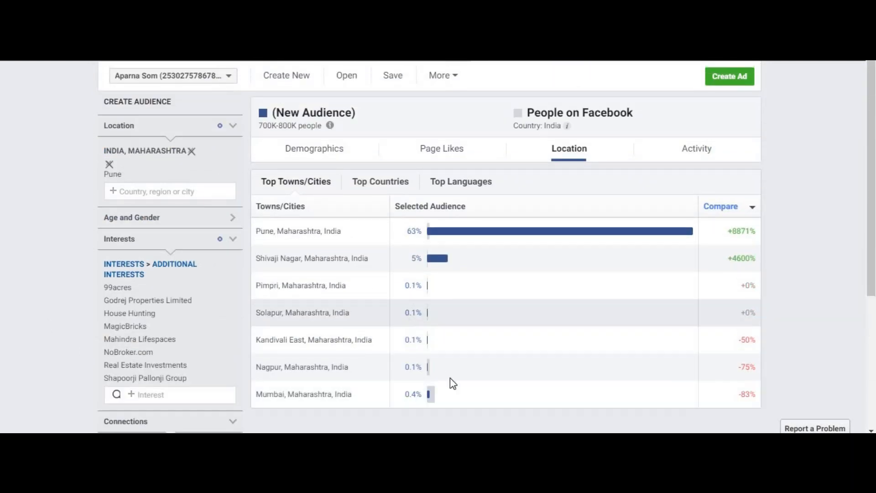
scroll(427, 398, down, 4)
scroll(721, 313, up, 4)
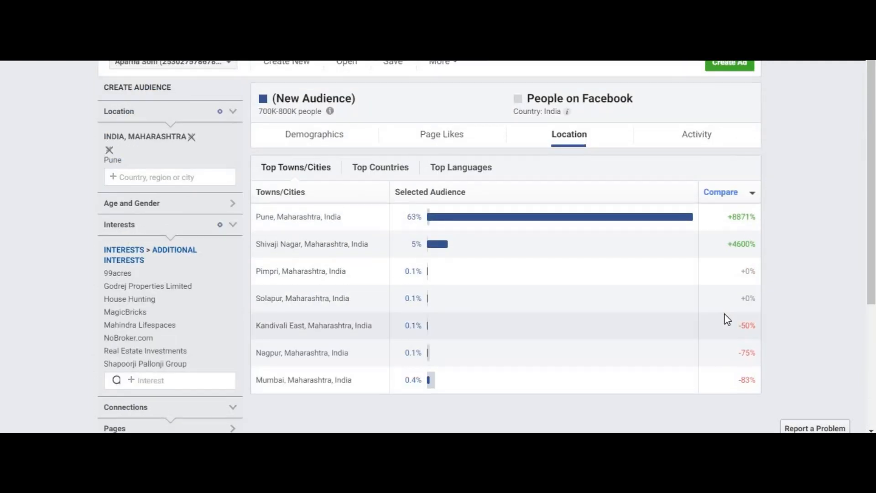
scroll(716, 317, up, 1)
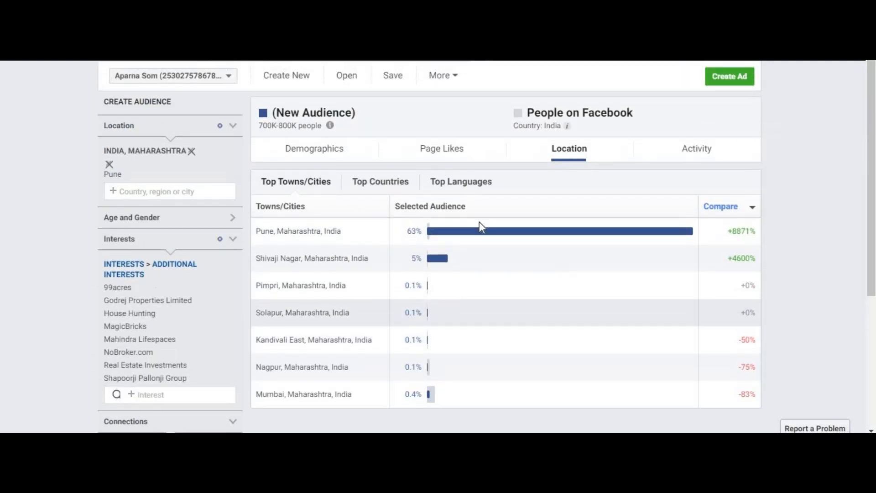
Show the audience's Activity insights and read the explanation of how the audience size is estimated
click(722, 155)
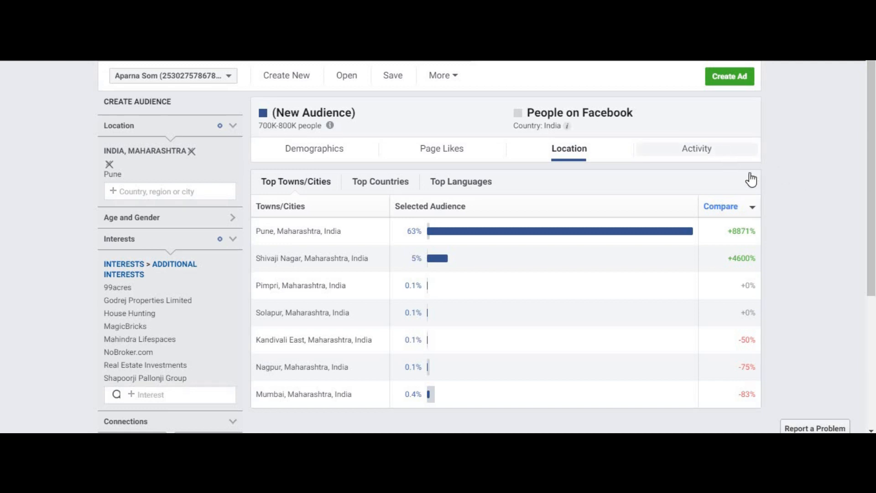
scroll(774, 224, down, 2)
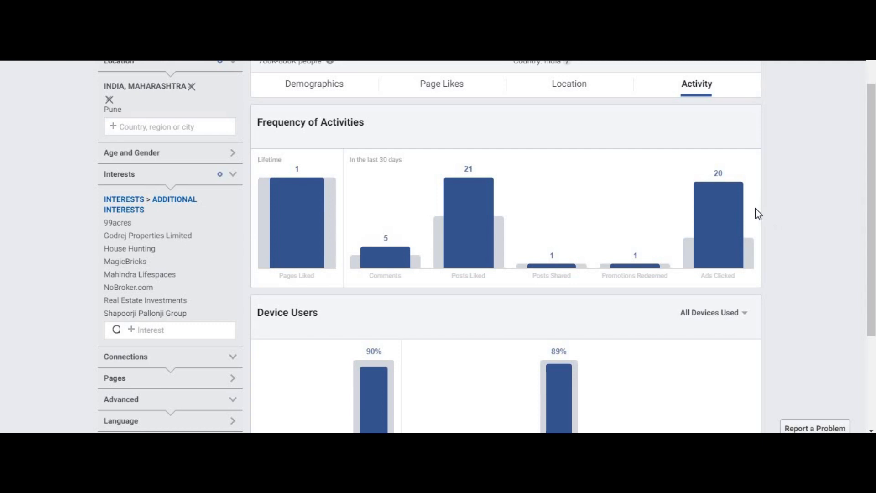
mouse_move(313, 211)
scroll(289, 121, up, 2)
click(330, 125)
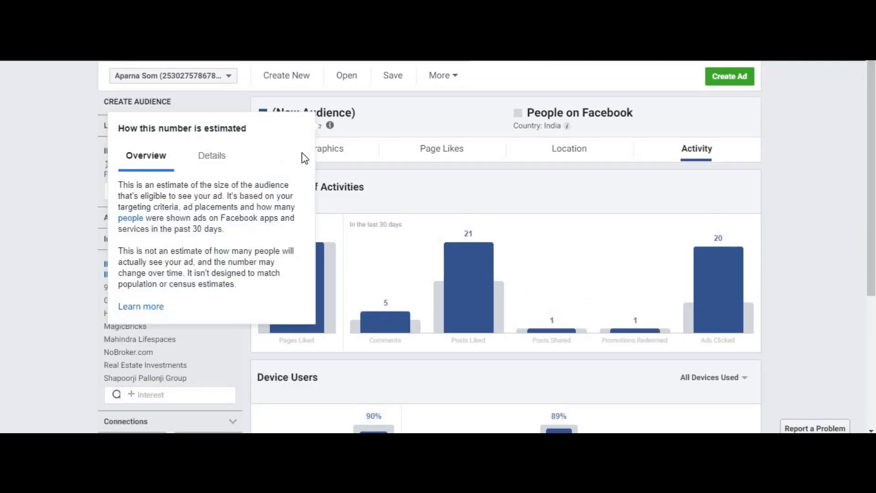
click(415, 189)
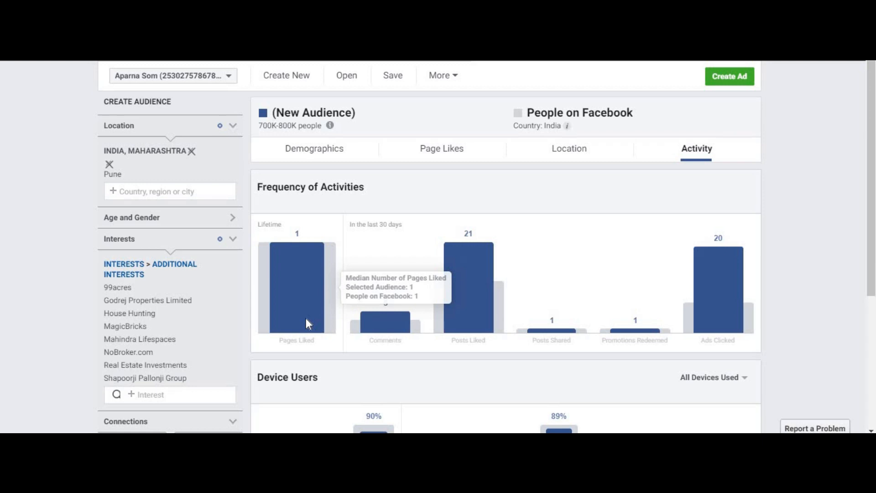
Inspect the comments, posts liked, posts shared and promotions redeemed medians in the Frequency of Activities chart against People on Facebook
scroll(301, 251, down, 2)
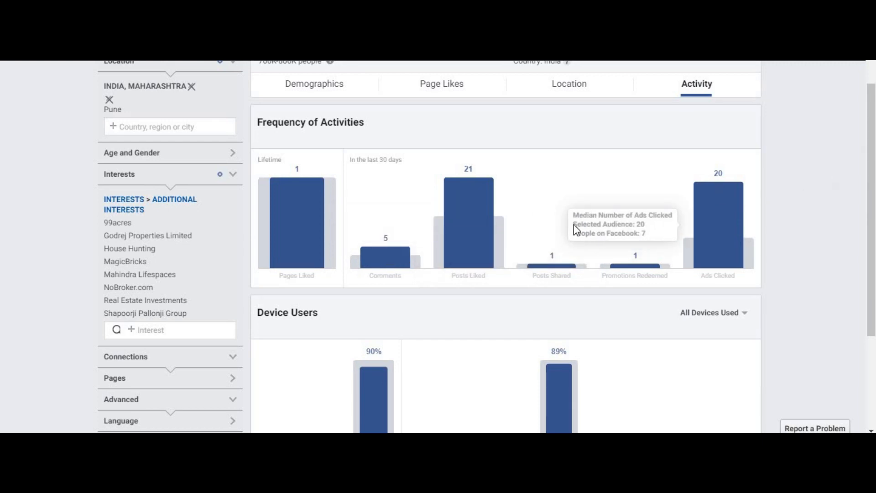
mouse_move(378, 261)
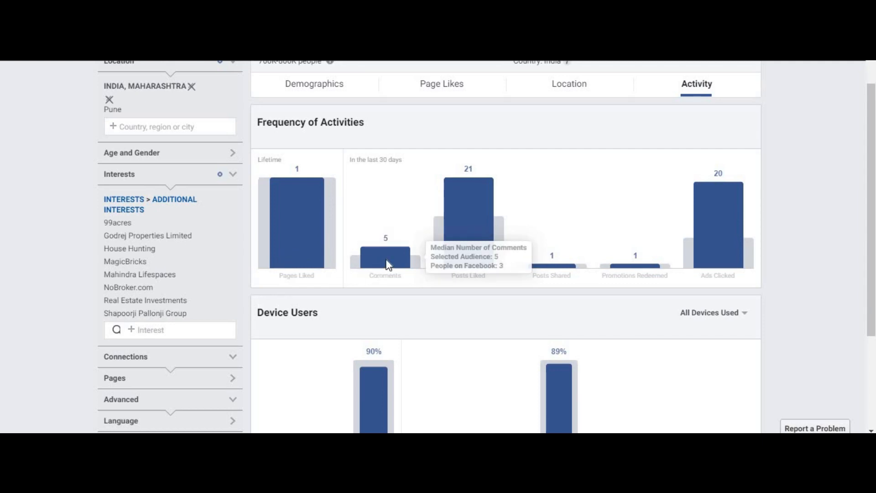
mouse_move(481, 212)
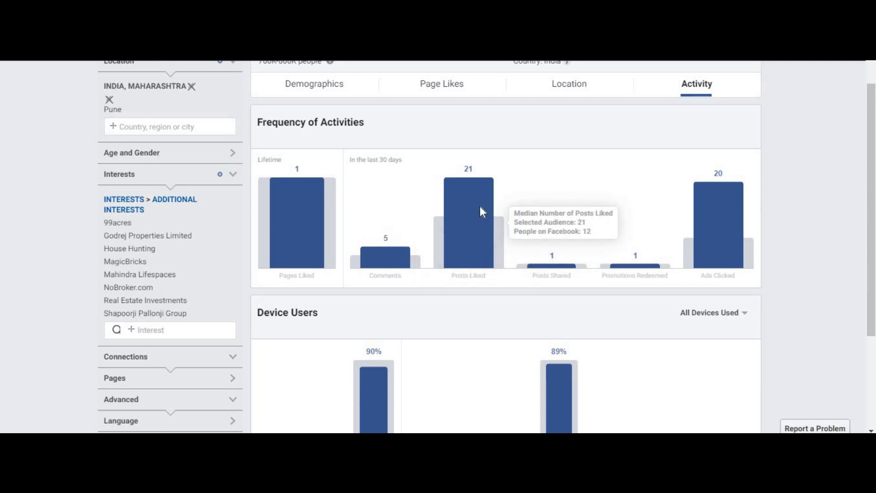
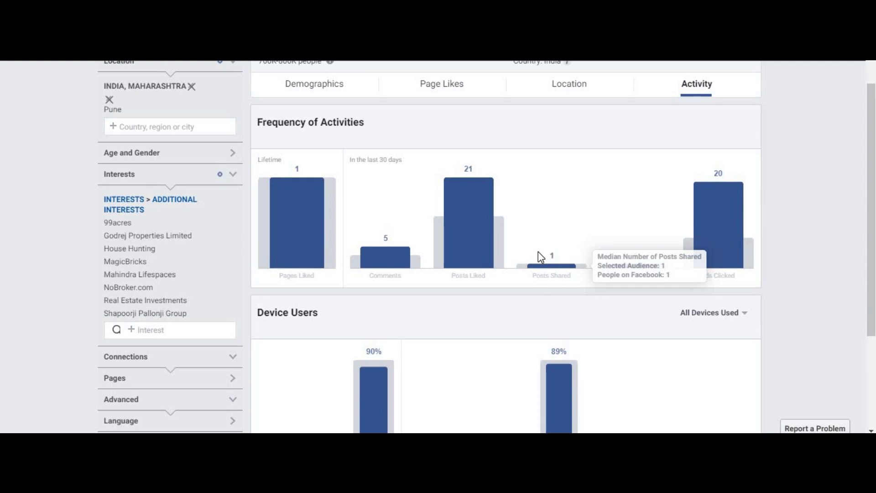
scroll(540, 253, up, 2)
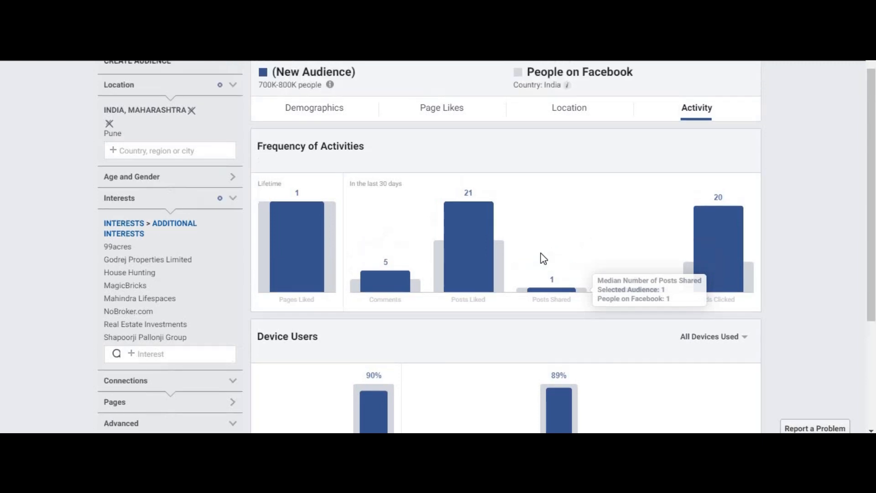
scroll(545, 260, down, 3)
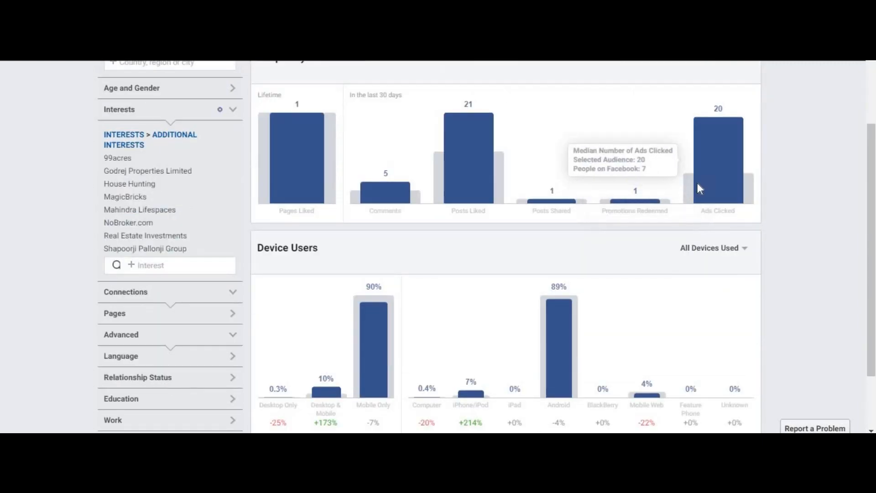
mouse_move(656, 195)
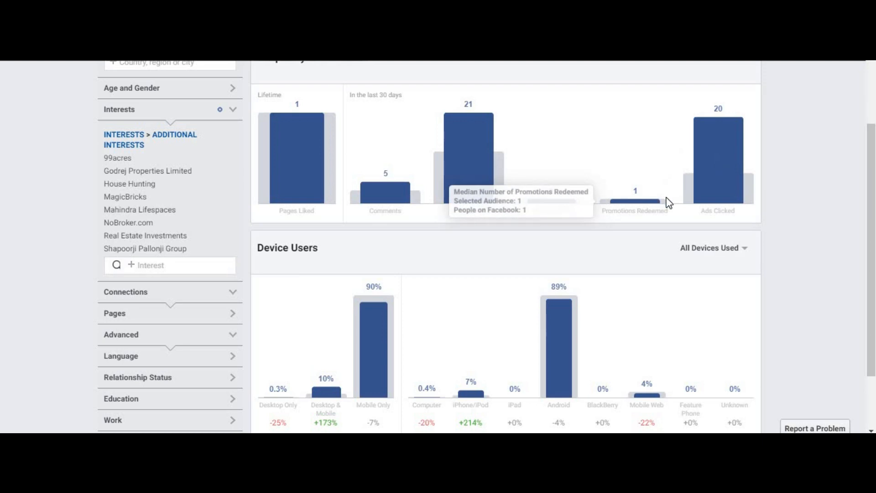
Compare the median number of ads clicked by the selected audience with that of People on Facebook
scroll(661, 197, up, 2)
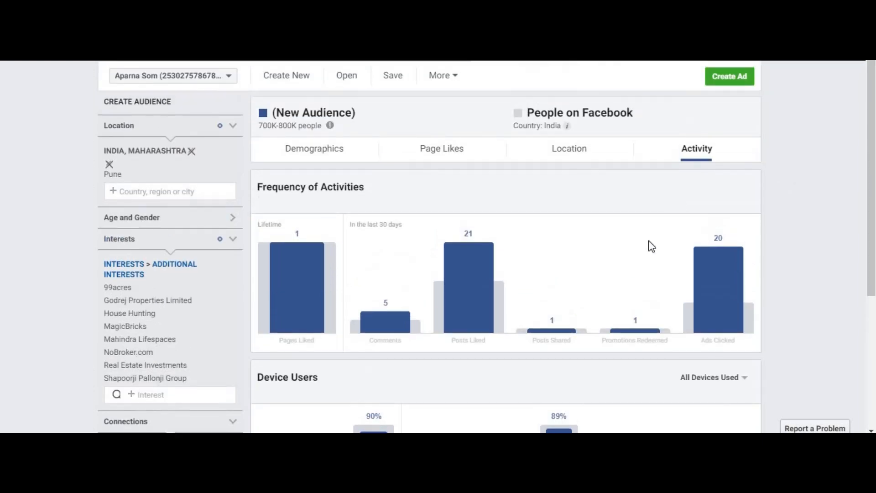
mouse_move(637, 267)
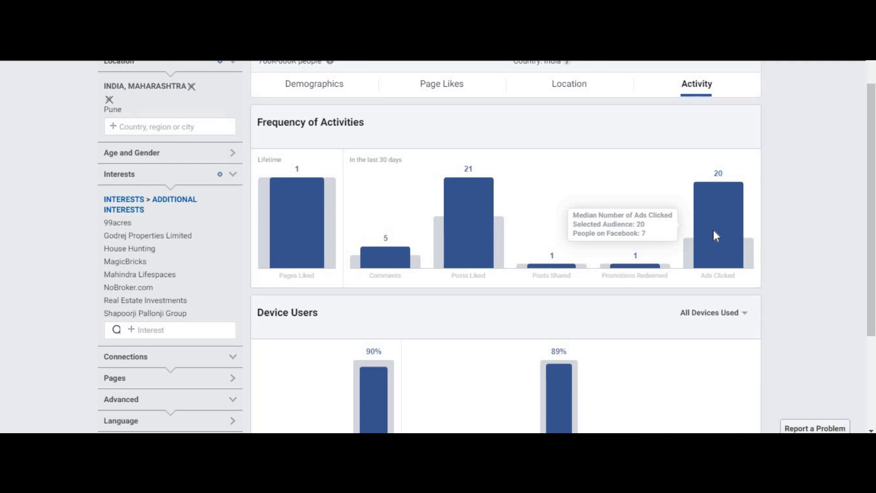
scroll(714, 235, up, 2)
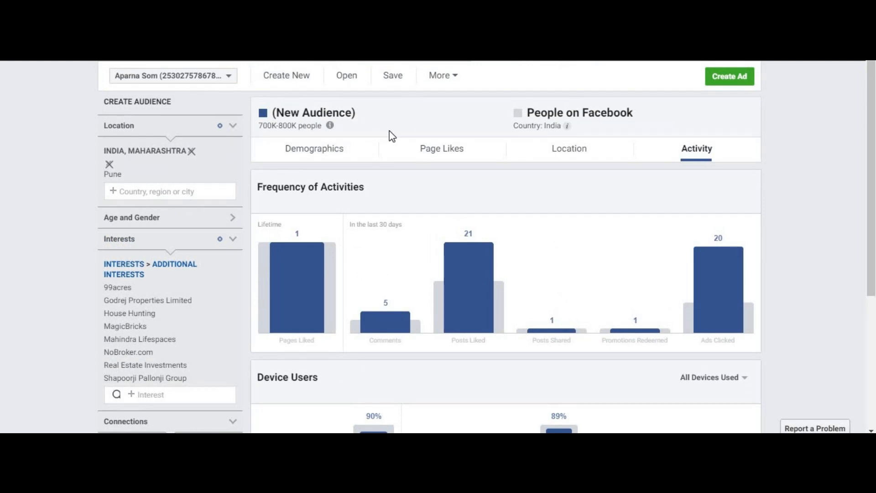
scroll(849, 182, down, 3)
scroll(836, 224, up, 2)
scroll(836, 224, up, 2)
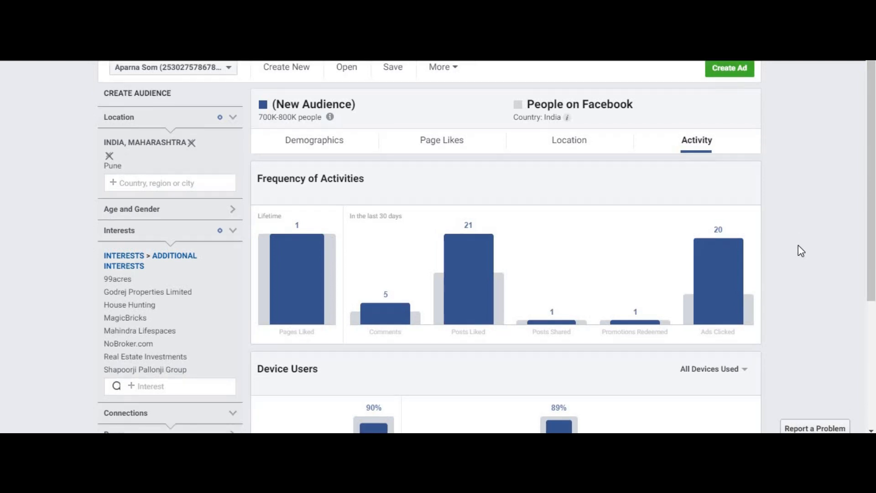
scroll(798, 249, down, 2)
mouse_move(719, 274)
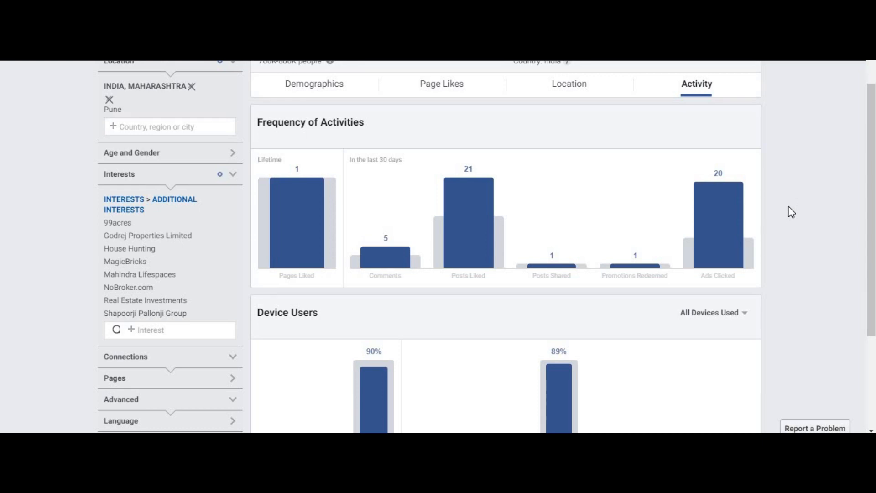
Review the audience's chosen property interests alongside the Ads Clicked bar in the Frequency of Activities chart
scroll(776, 170, up, 2)
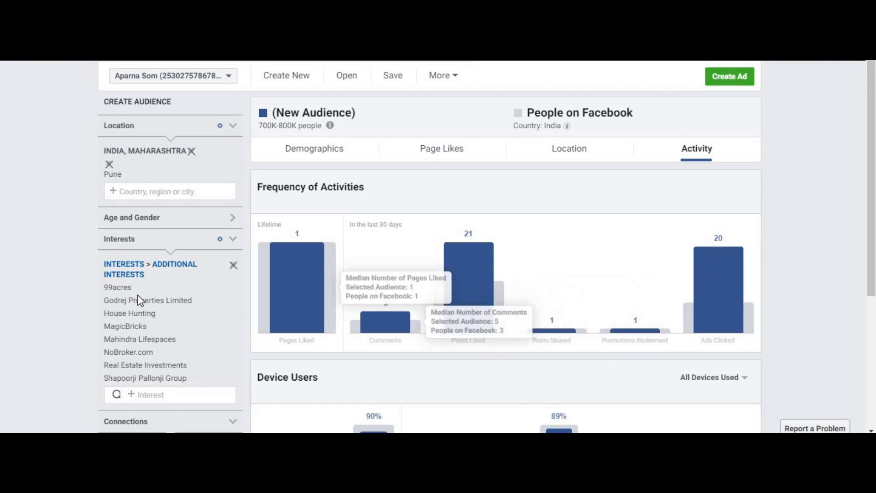
scroll(798, 242, down, 2)
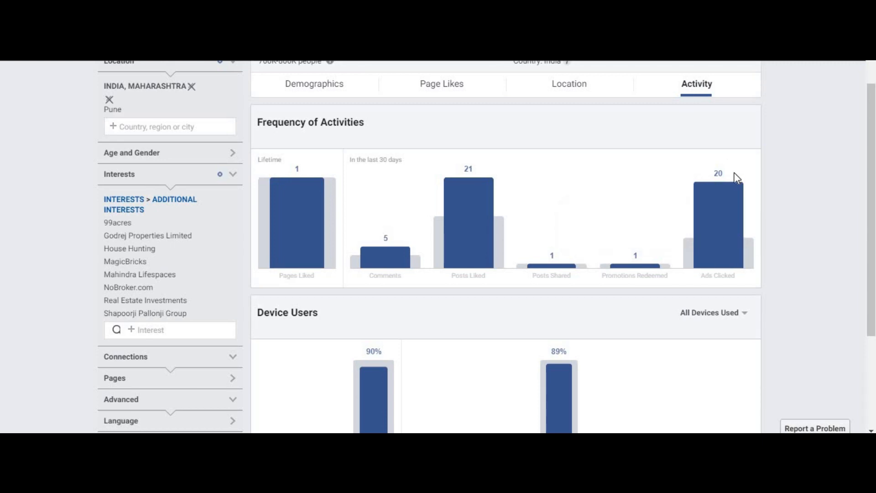
mouse_move(736, 214)
scroll(793, 230, up, 3)
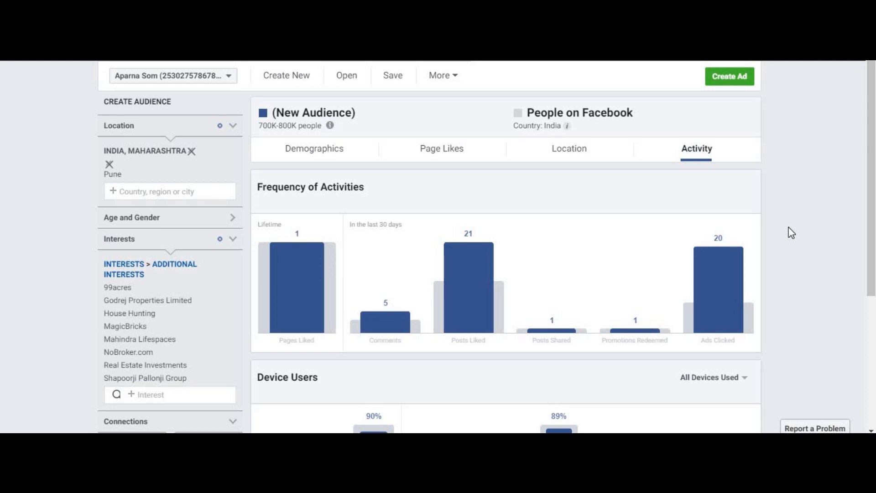
scroll(754, 222, down, 3)
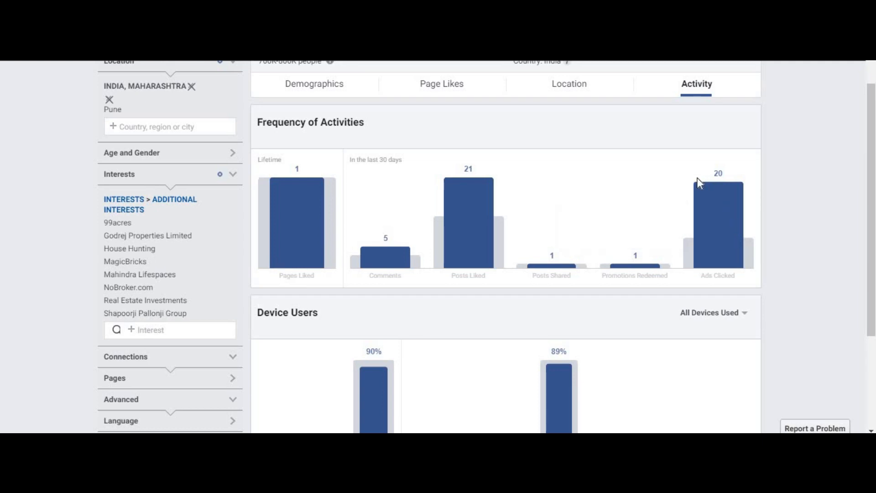
Recheck the Ads Clicked median for the Pune audience against People on Facebook in the Frequency of Activities chart
scroll(772, 239, up, 2)
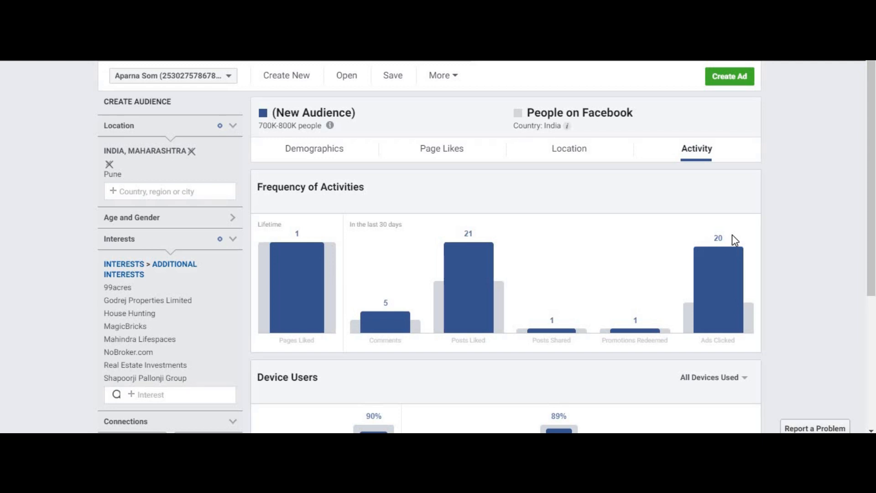
mouse_move(727, 242)
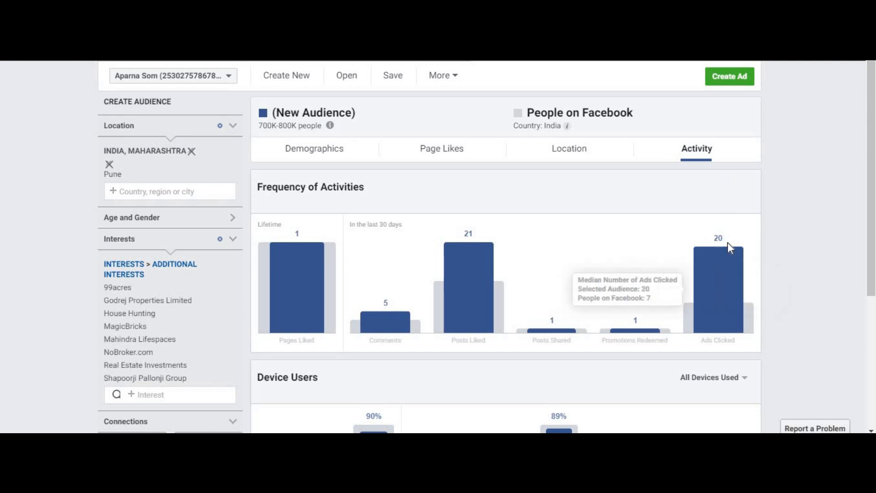
scroll(727, 243, down, 1)
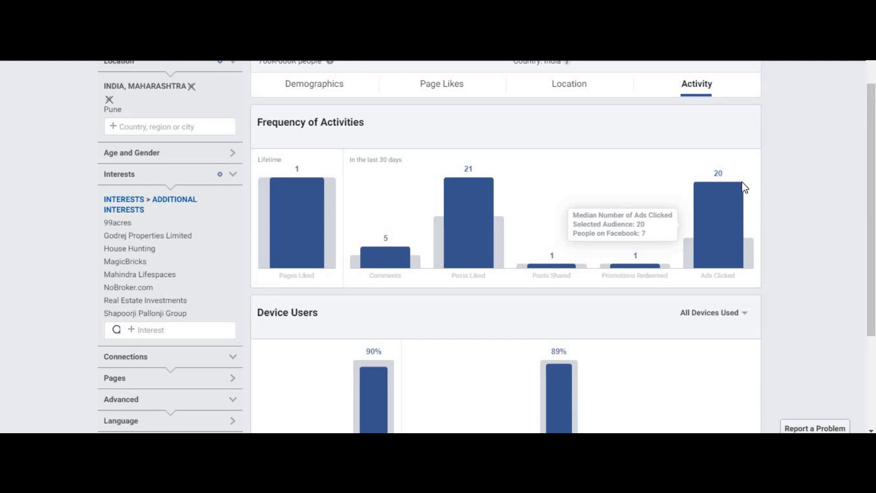
Compare the Desktop Only, Desktop & Mobile and Mobile Only shares in the Device Users chart with all Facebook users
scroll(772, 203, down, 3)
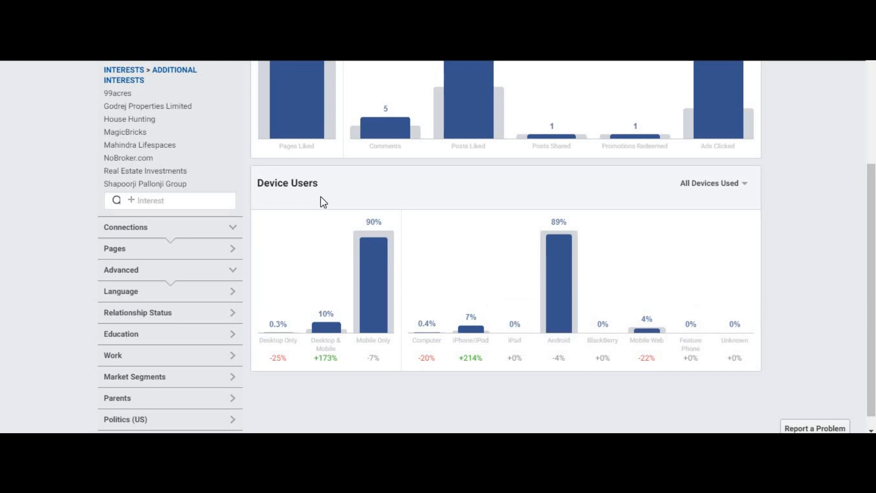
scroll(319, 208, up, 2)
mouse_move(369, 319)
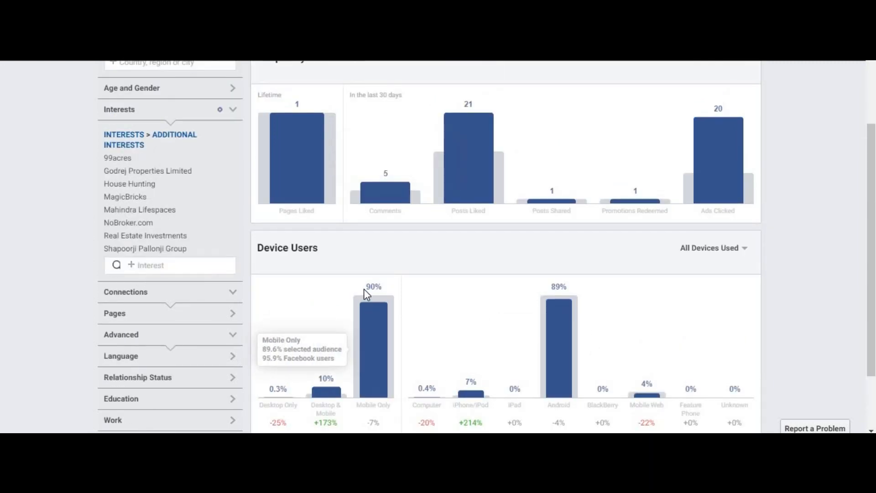
scroll(363, 289, down, 2)
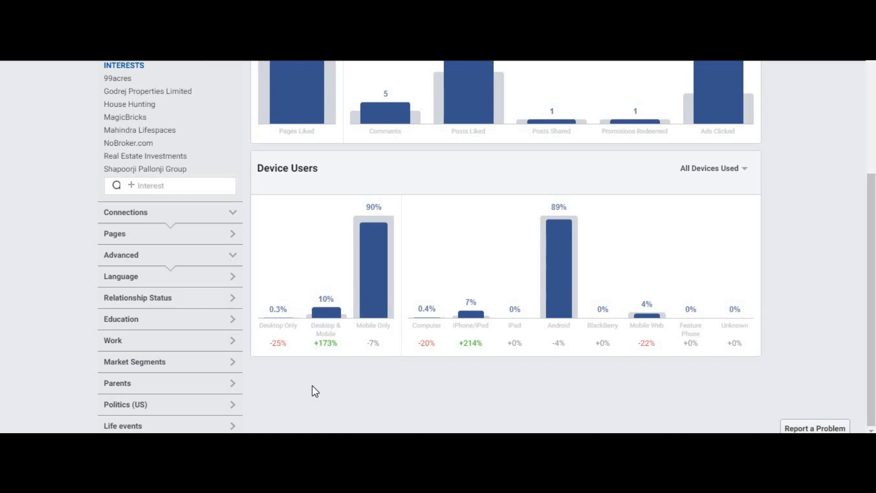
mouse_move(284, 314)
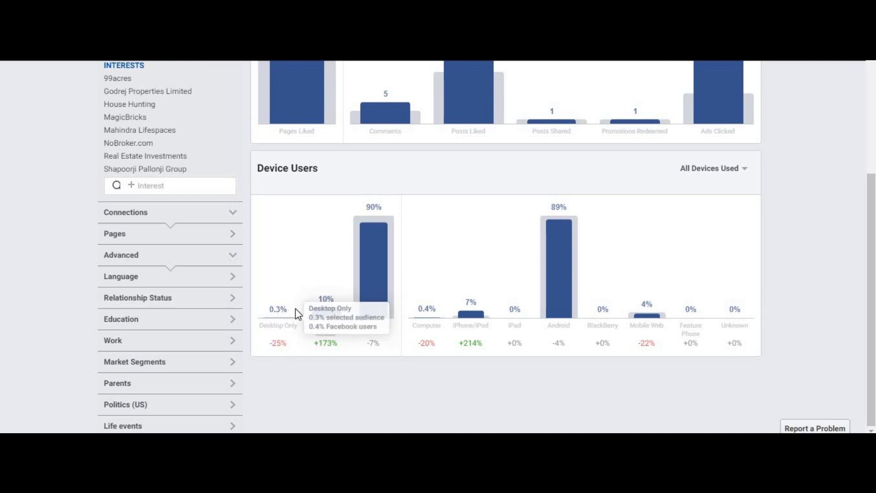
mouse_move(338, 311)
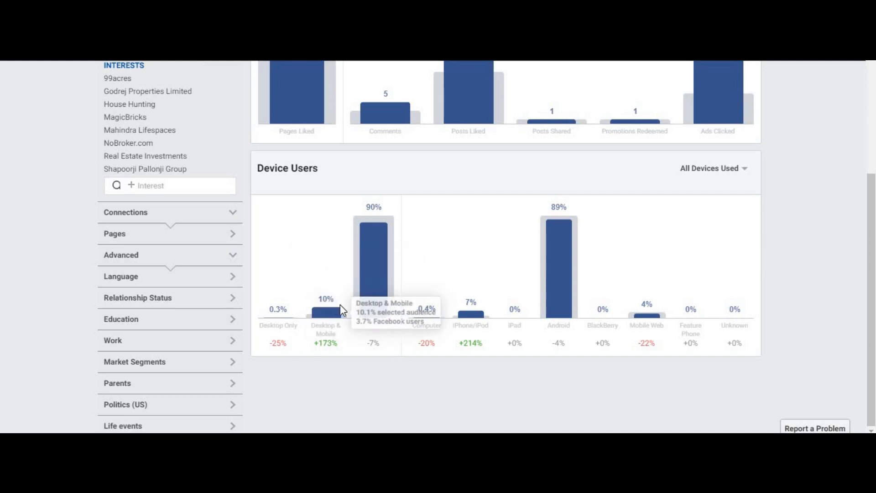
mouse_move(378, 241)
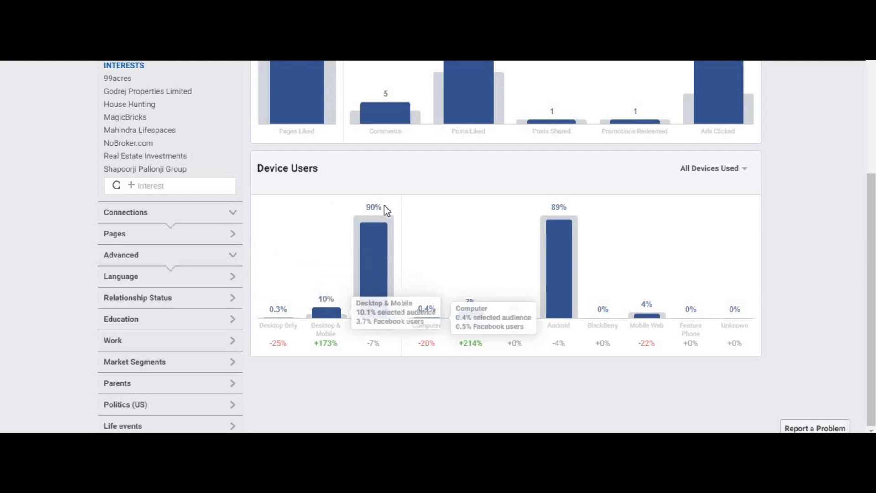
mouse_move(371, 219)
Inspect the audience's share of computer, iPhone/iPod, iPad, Android and mobile web users in the Device Users chart
mouse_move(429, 315)
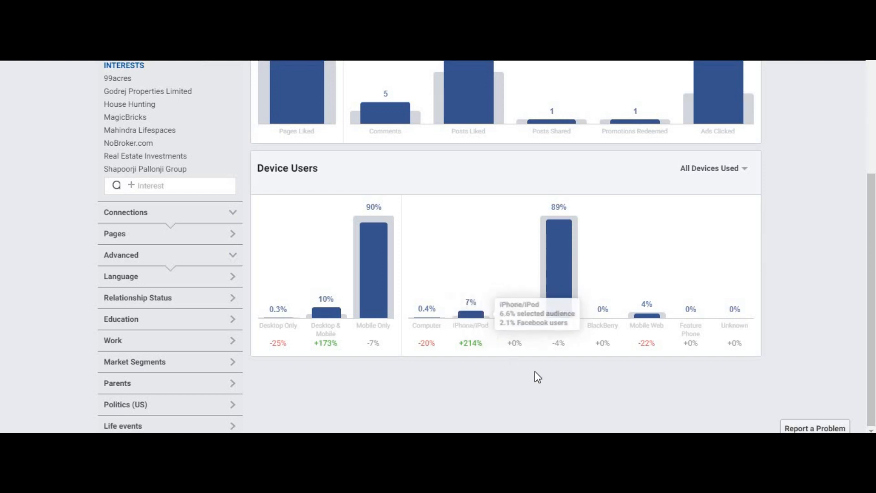
mouse_move(516, 312)
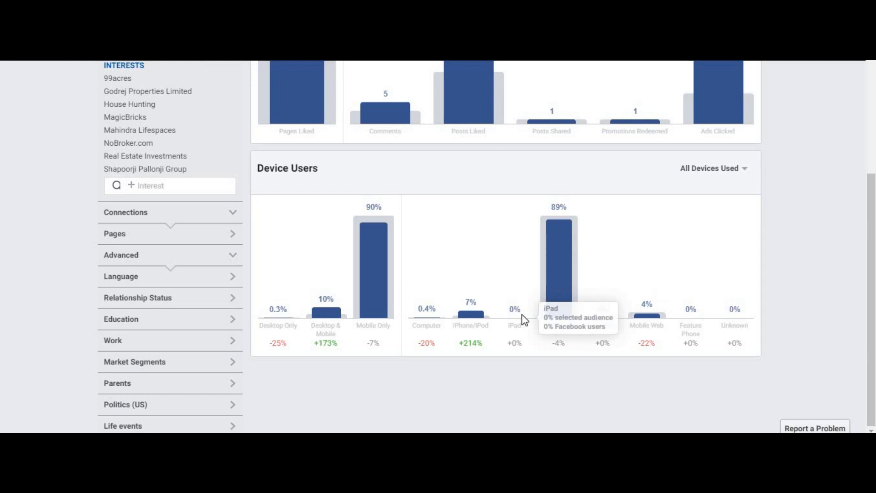
mouse_move(556, 225)
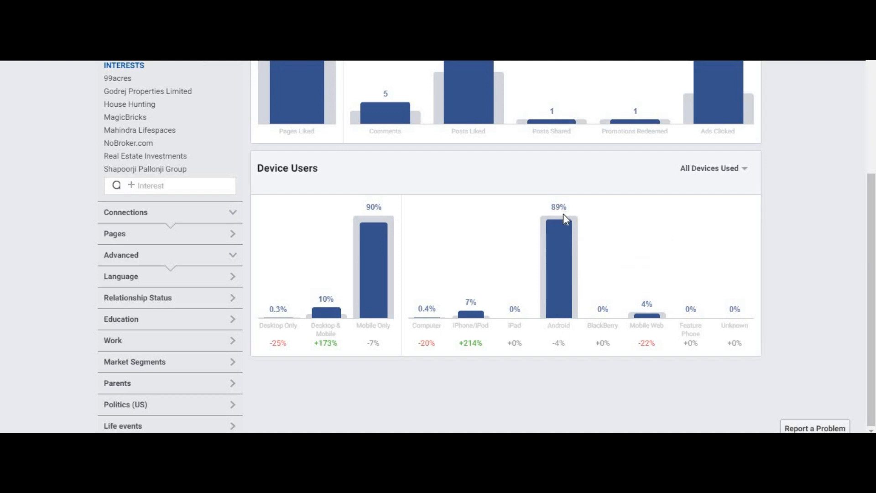
mouse_move(576, 273)
mouse_move(659, 317)
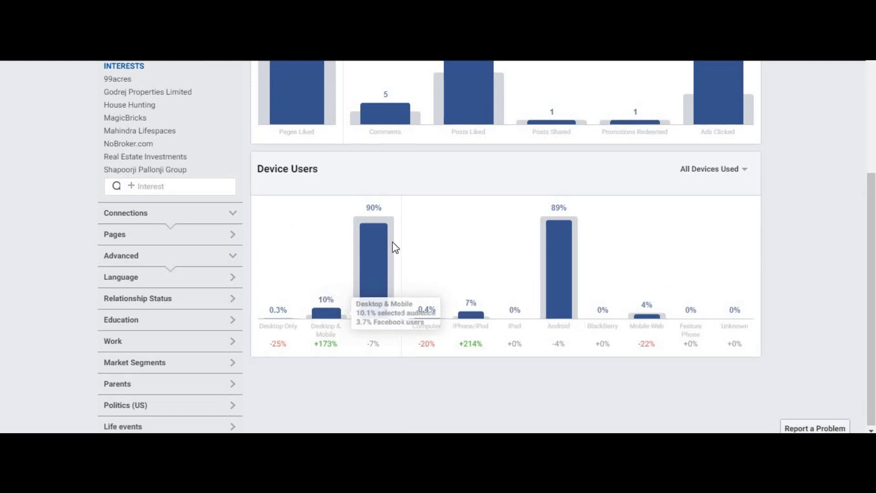
Show the audience's Demographics insights and review the Age and Gender breakdown
scroll(393, 242, up, 5)
click(339, 154)
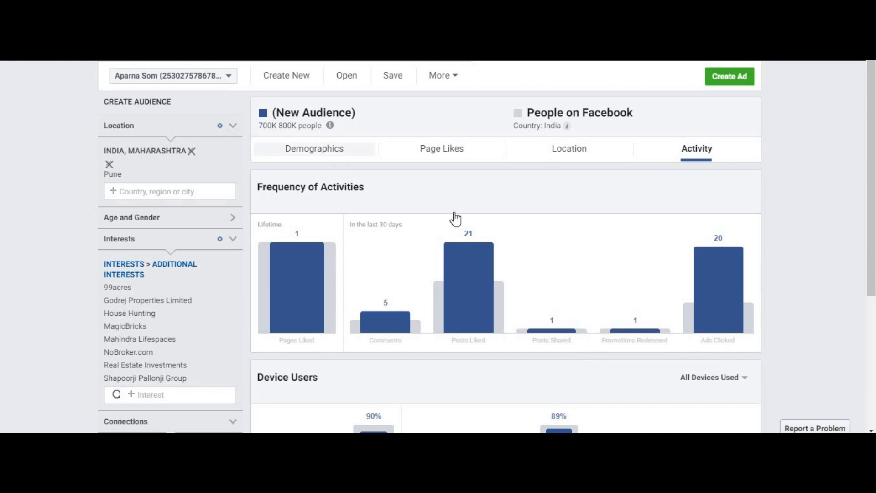
scroll(445, 215, down, 3)
scroll(446, 214, up, 3)
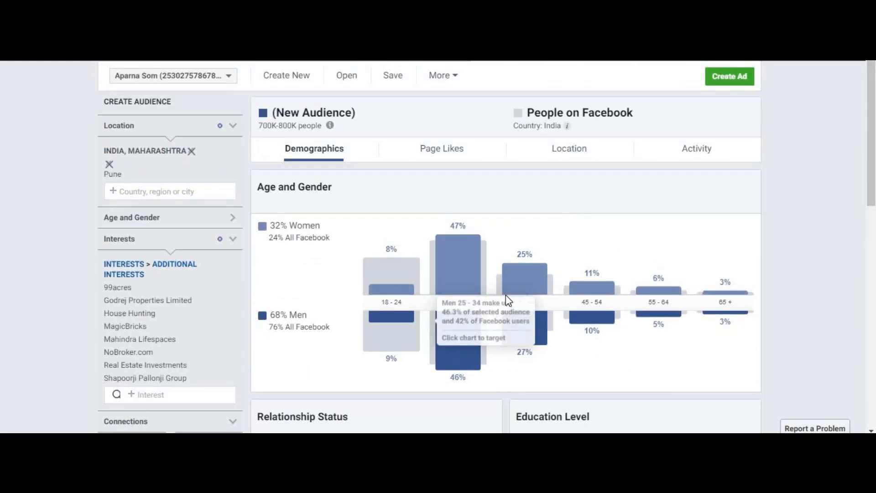
scroll(516, 292, down, 3)
scroll(543, 294, up, 2)
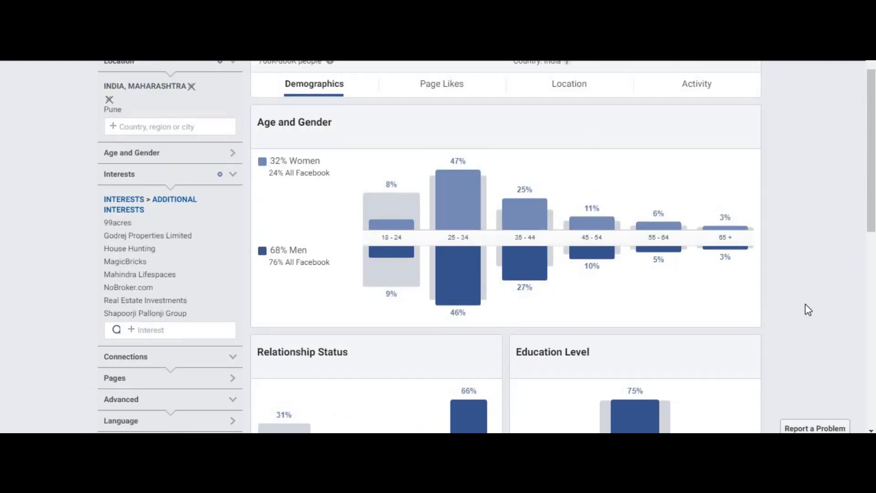
Check the estimated size of the new audience above the demographic charts
scroll(807, 310, up, 2)
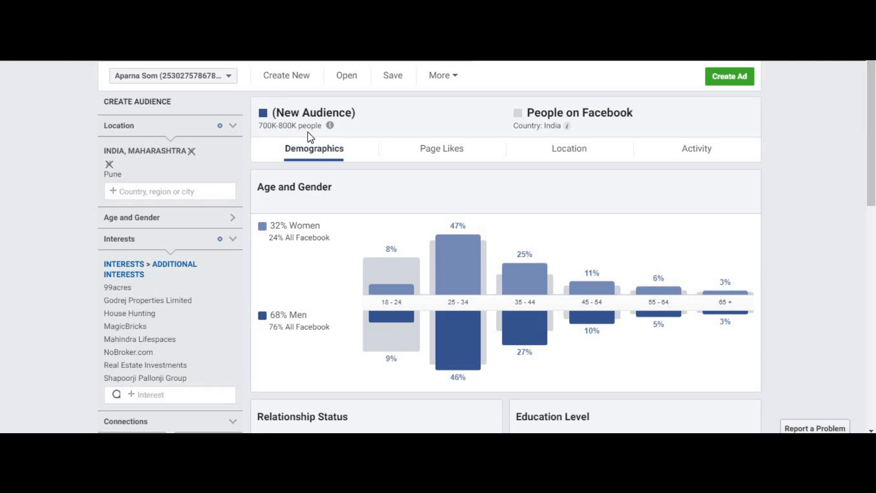
drag(322, 126, 259, 126)
click(774, 199)
mouse_move(324, 127)
Review the Relationship Status and Education Level charts together with the age and gender distribution
scroll(788, 186, down, 5)
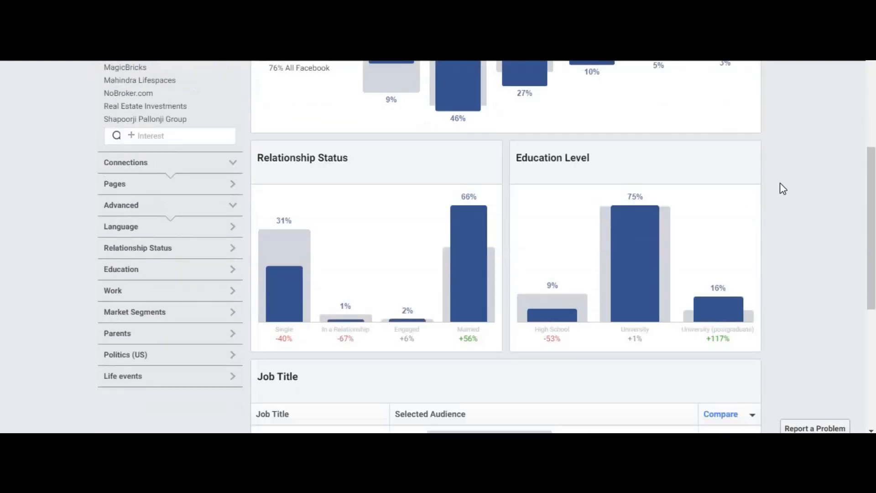
scroll(780, 186, up, 3)
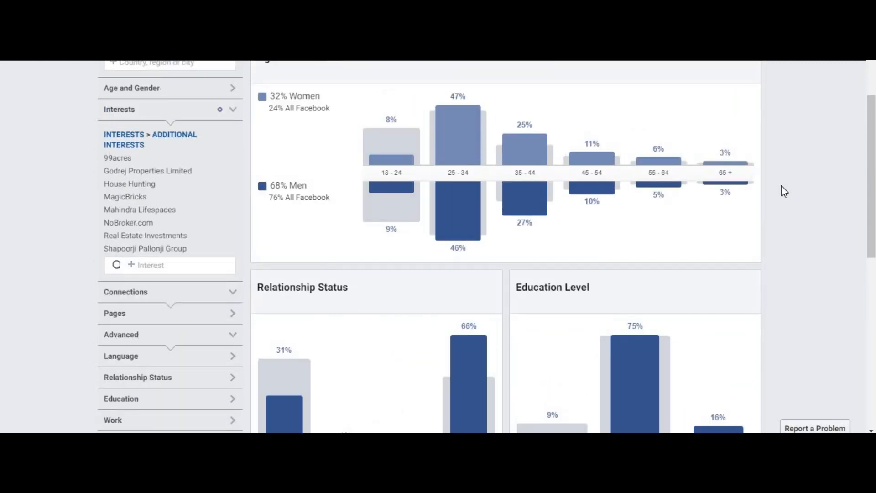
scroll(783, 193, down, 3)
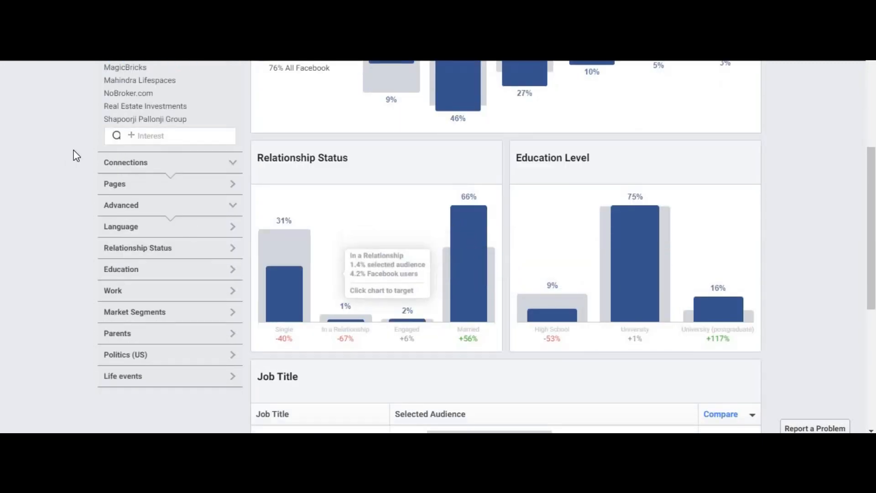
Review the audience's chosen property interests and expand the Relationship Status filter to see its options
scroll(91, 179, up, 1)
scroll(91, 175, up, 3)
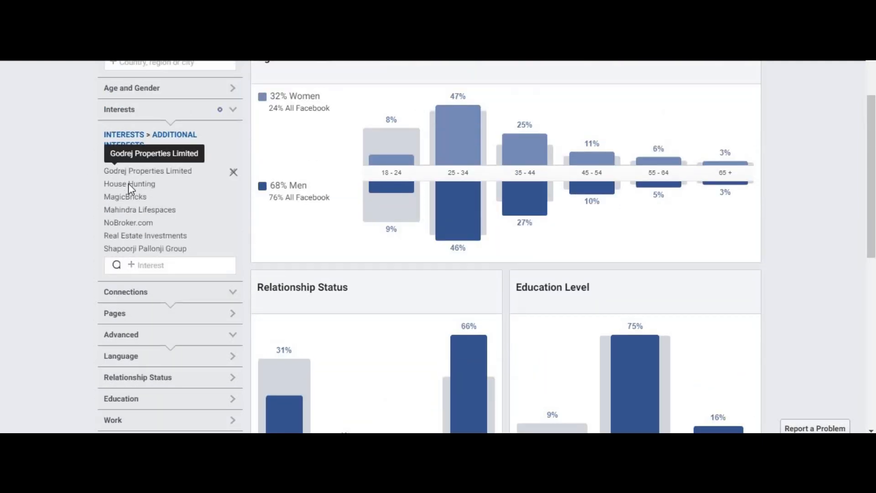
mouse_move(124, 173)
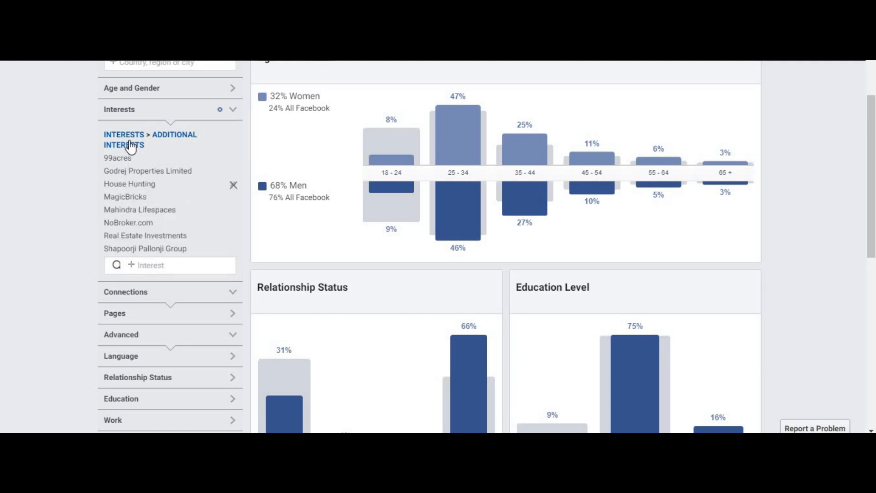
scroll(235, 297, down, 4)
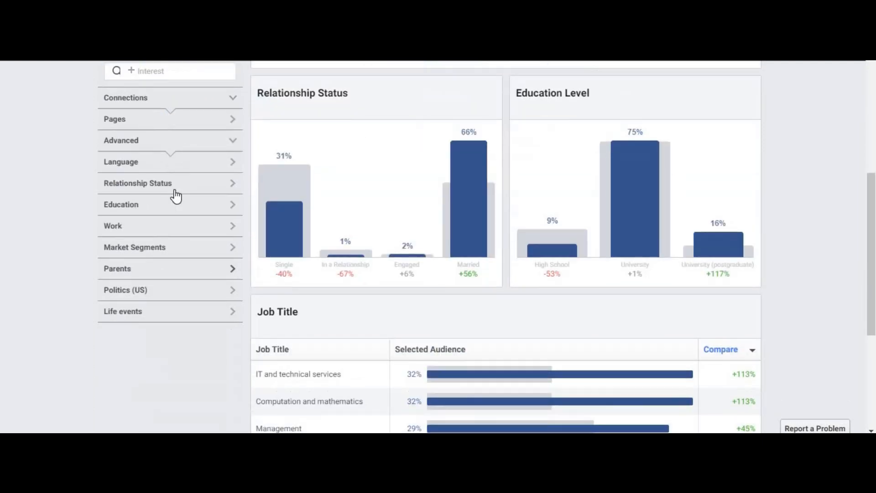
click(231, 185)
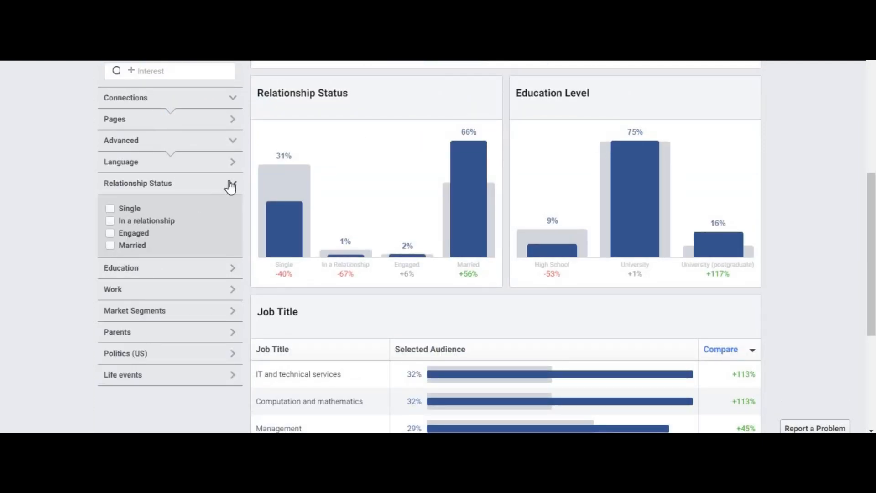
Narrow the audience by work, copying the job title "IT and technical services" from the Job Title table into the filter
click(207, 292)
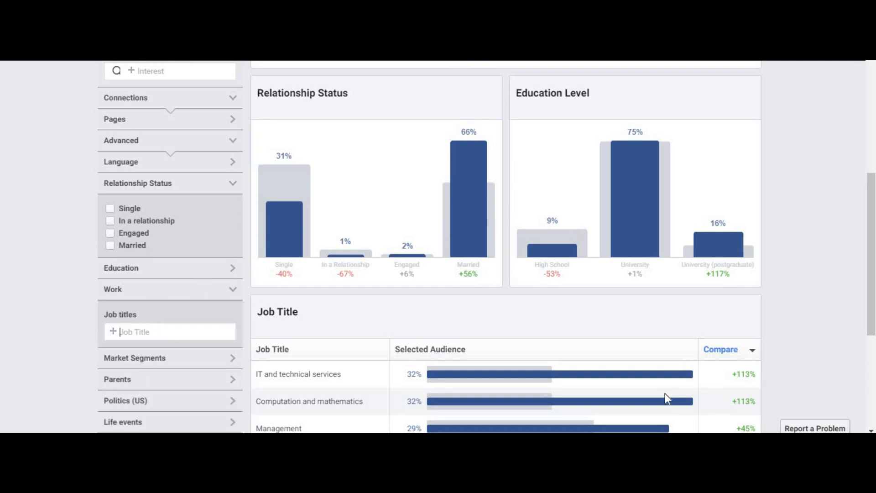
scroll(400, 376, down, 3)
drag(257, 244, 350, 247)
key(ctrl+c)
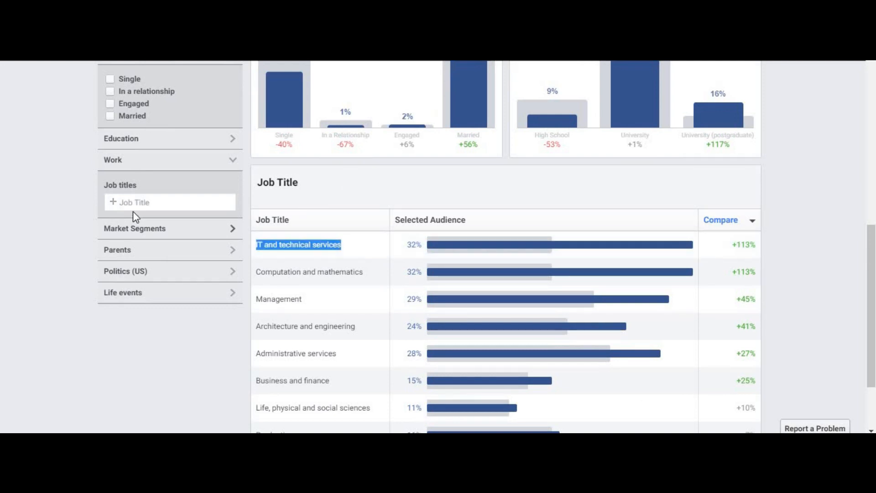
click(143, 202)
key(ctrl+v)
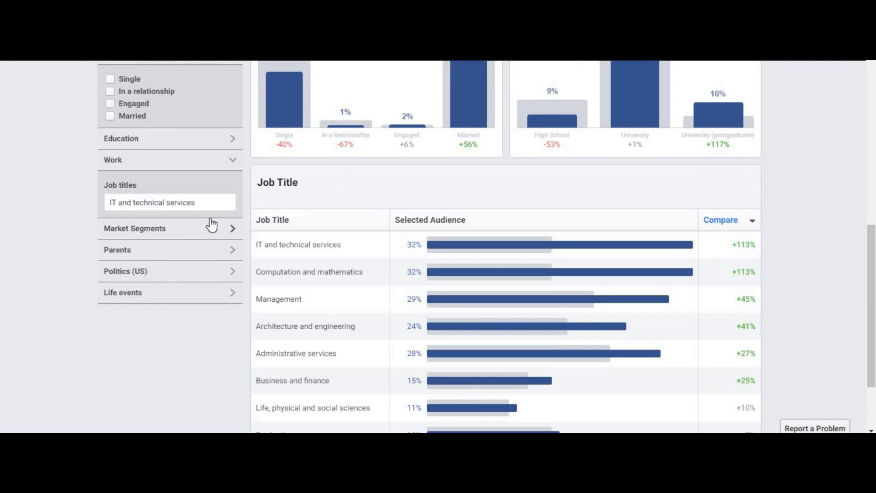
click(211, 227)
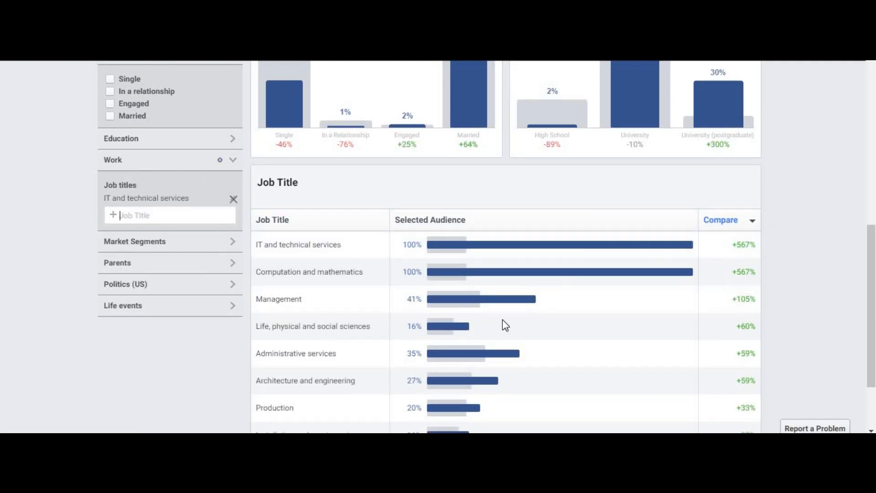
Add "Administrative services" from the Job Title table as another job title in the audience's Work filter
drag(361, 357, 258, 355)
key(ctrl+c)
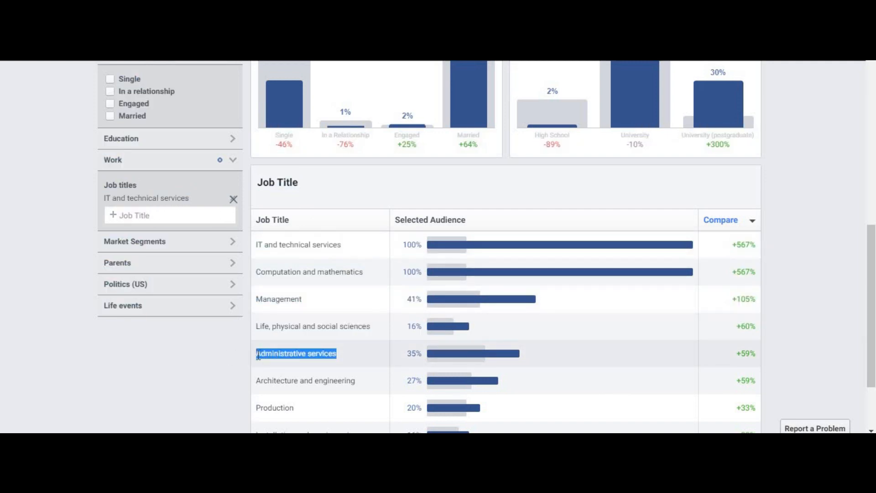
click(145, 215)
key(ctrl+v)
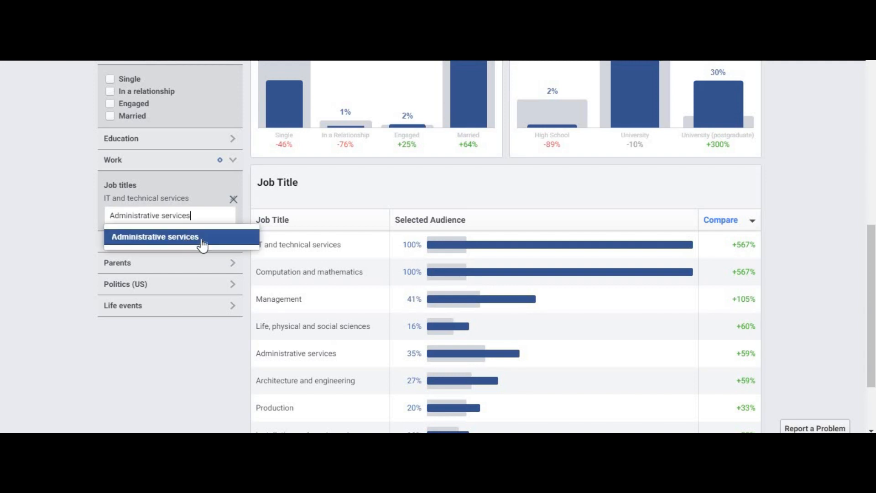
click(208, 243)
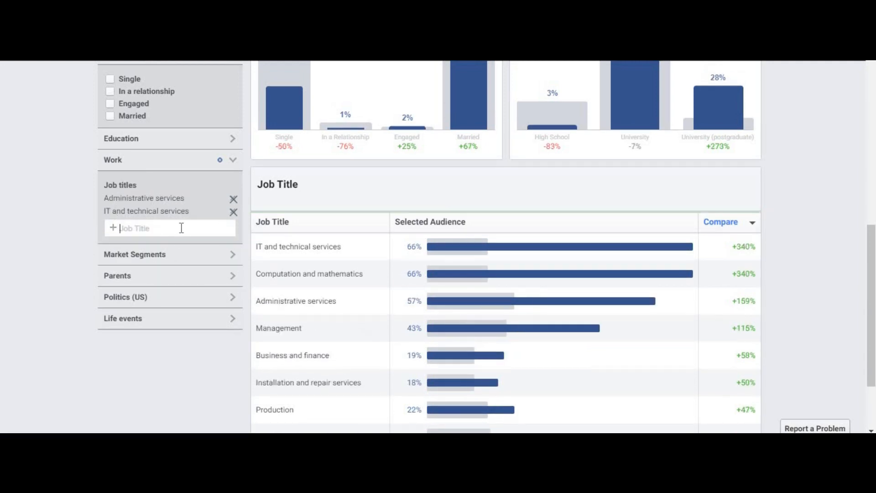
Examine the Market Segments and Parents filter options, collapsing each section without selecting anything
click(197, 254)
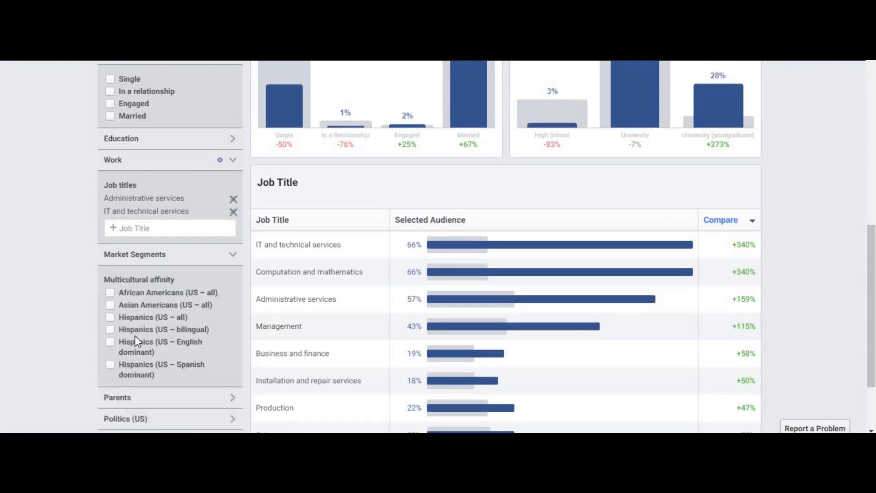
scroll(136, 336, down, 3)
click(231, 189)
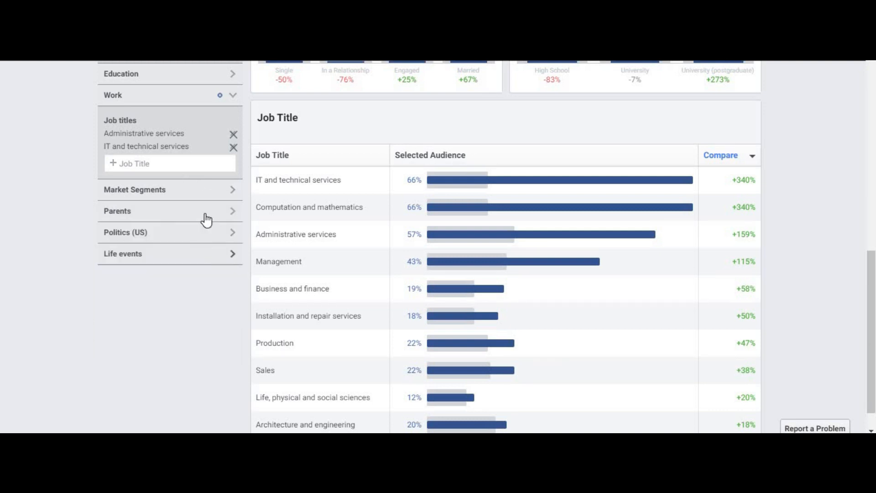
click(207, 219)
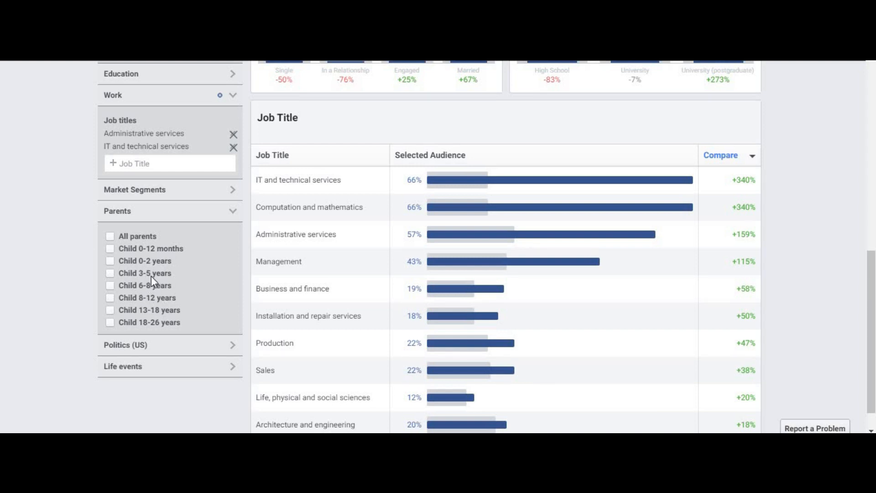
click(223, 210)
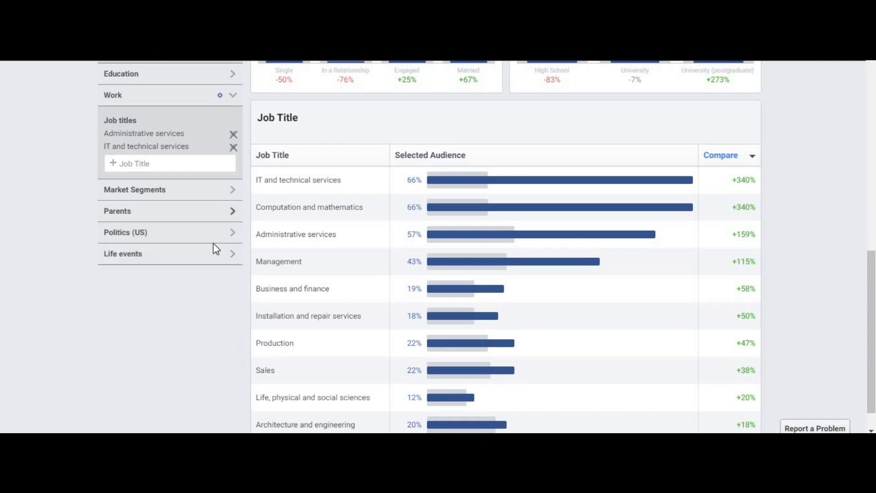
Review the estimated size, demographic charts and Job Title table of the audience filtered by the two job titles
scroll(273, 267, up, 15)
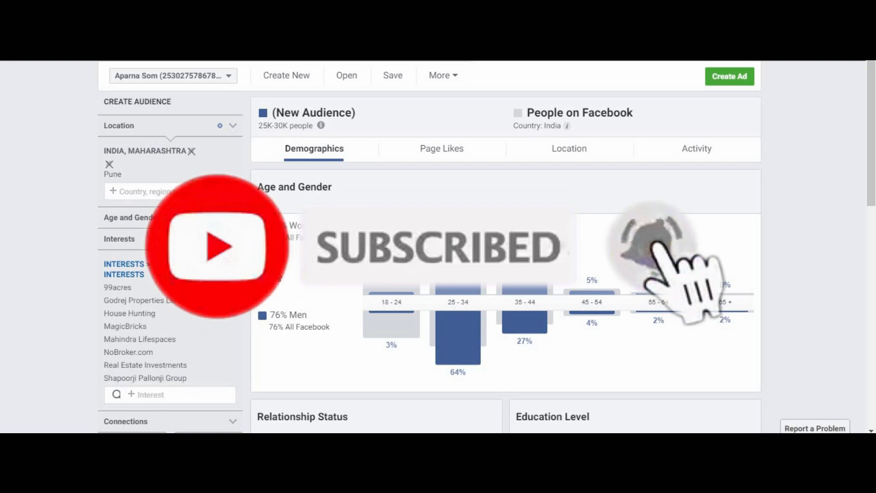
scroll(276, 265, down, 3)
scroll(335, 245, up, 3)
scroll(336, 245, down, 10)
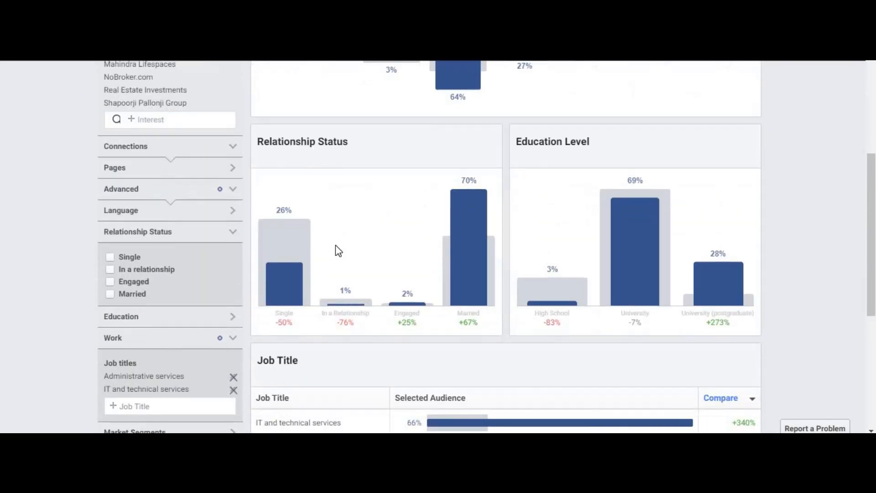
scroll(337, 245, down, 2)
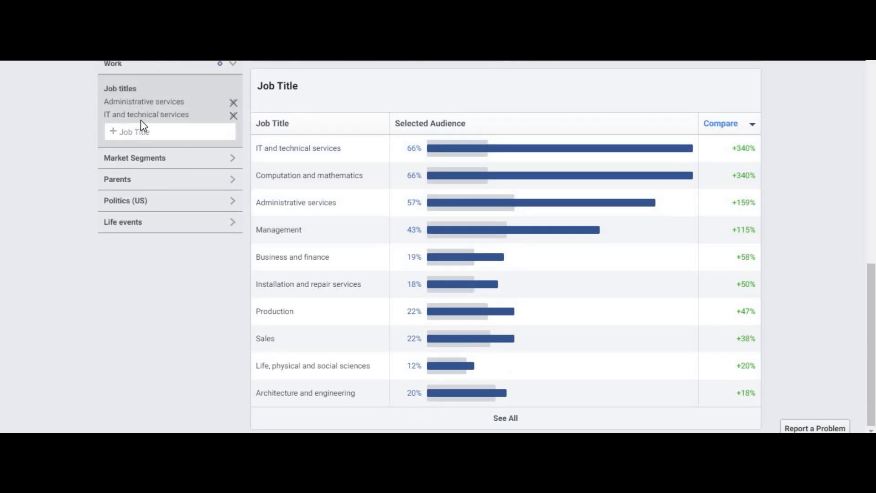
scroll(114, 158, up, 1)
scroll(153, 175, up, 12)
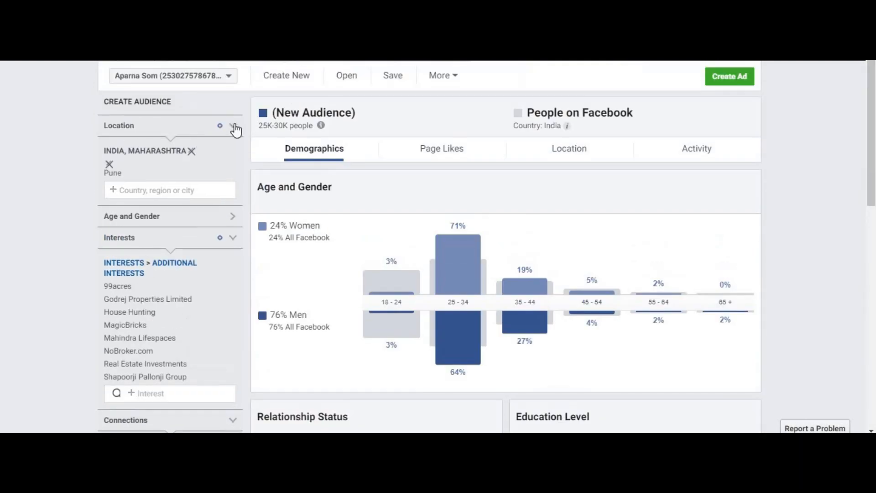
drag(259, 126, 307, 126)
click(349, 129)
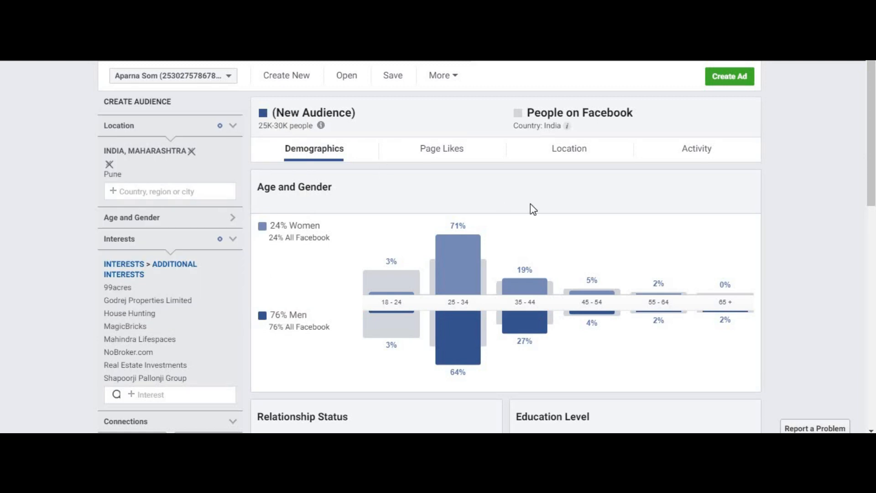
Remove "Administrative services" and "IT and technical services" from the Work filter, and recheck the audience size and Job Title table
scroll(624, 305, down, 1)
scroll(664, 317, down, 10)
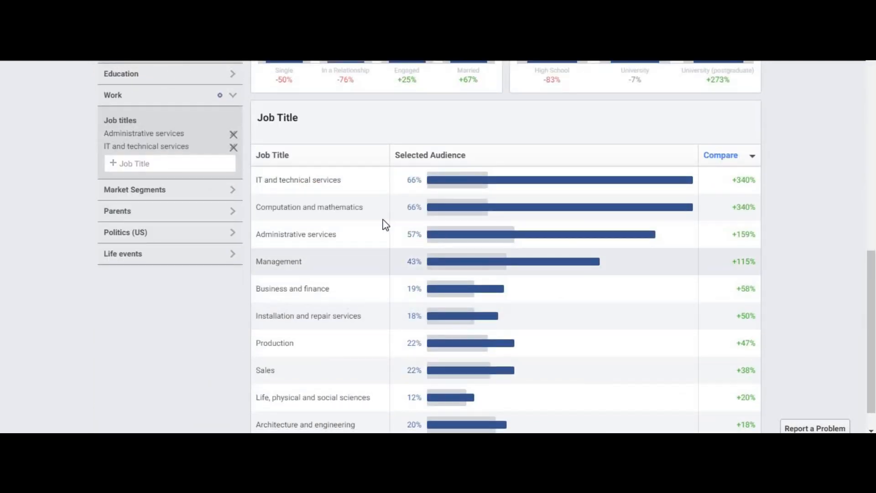
click(234, 135)
click(235, 136)
scroll(533, 205, up, 8)
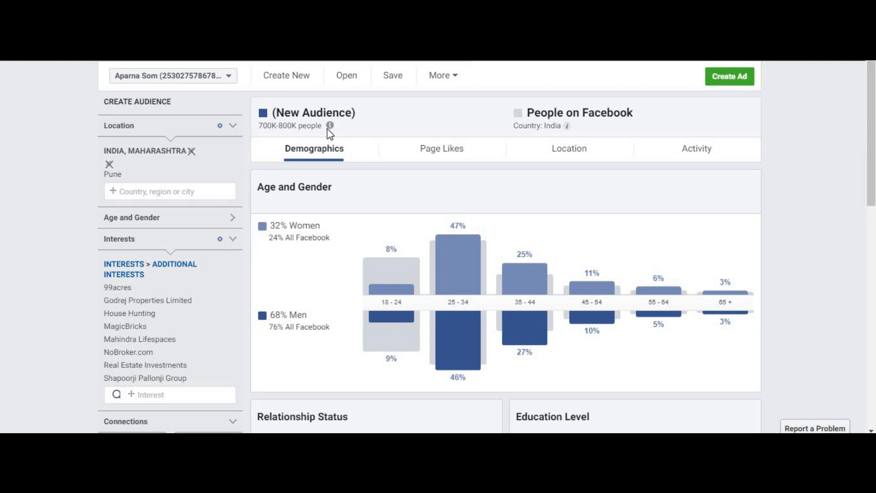
scroll(787, 234, down, 4)
scroll(784, 234, down, 6)
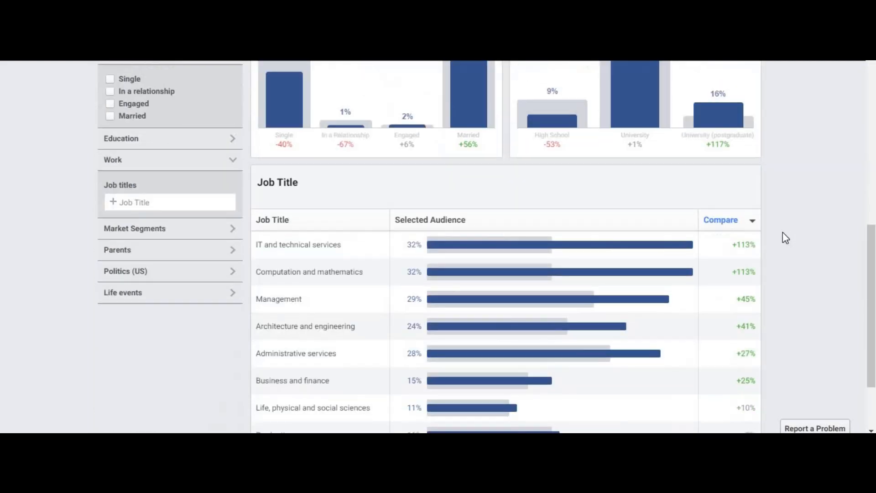
scroll(779, 235, up, 10)
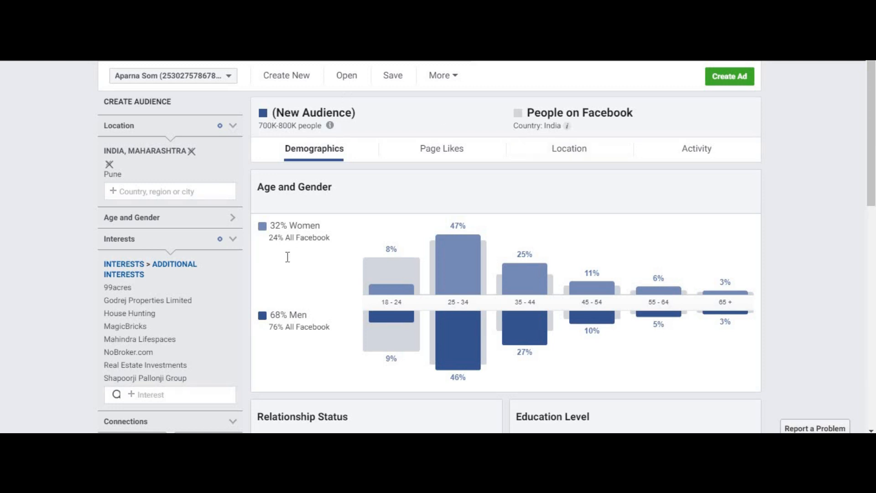
Collapse the Relationship Status and Work filter sections and return to the audience overview
scroll(198, 280, down, 3)
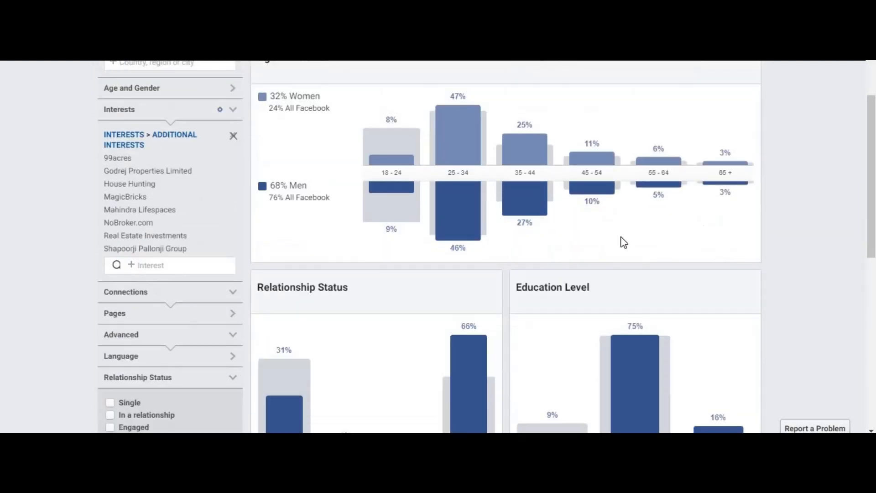
scroll(185, 241, down, 3)
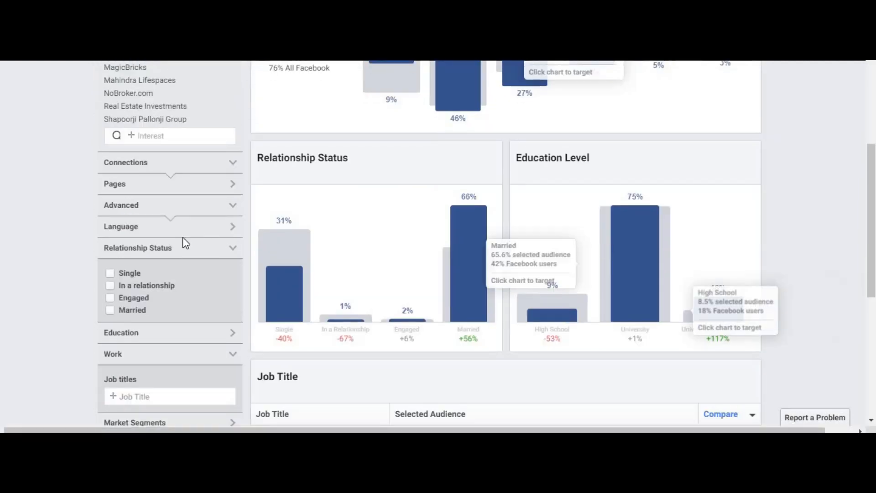
click(231, 252)
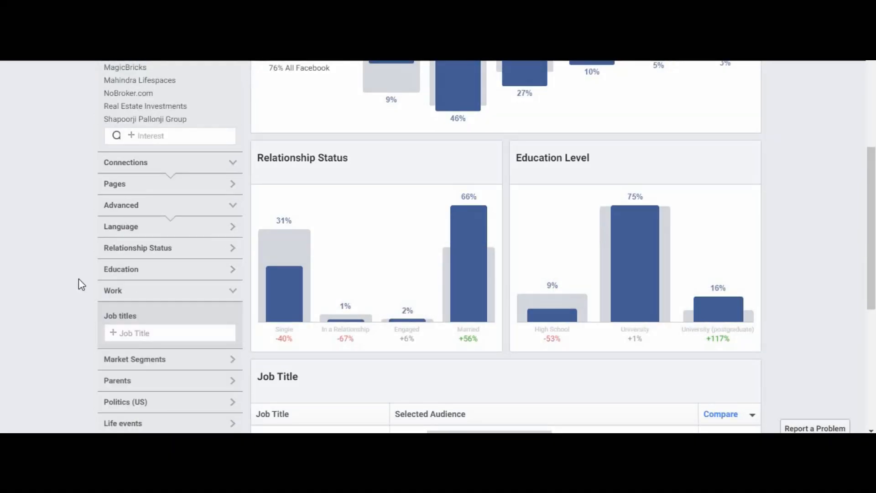
click(232, 295)
scroll(35, 308, up, 5)
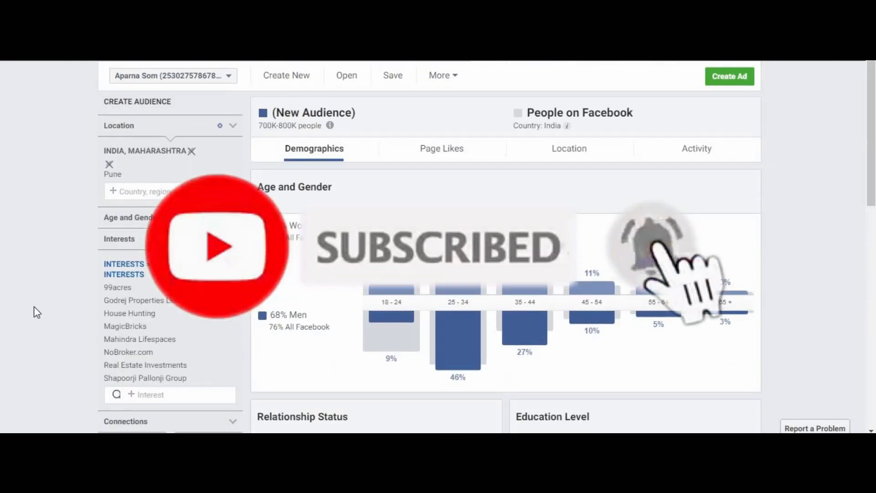